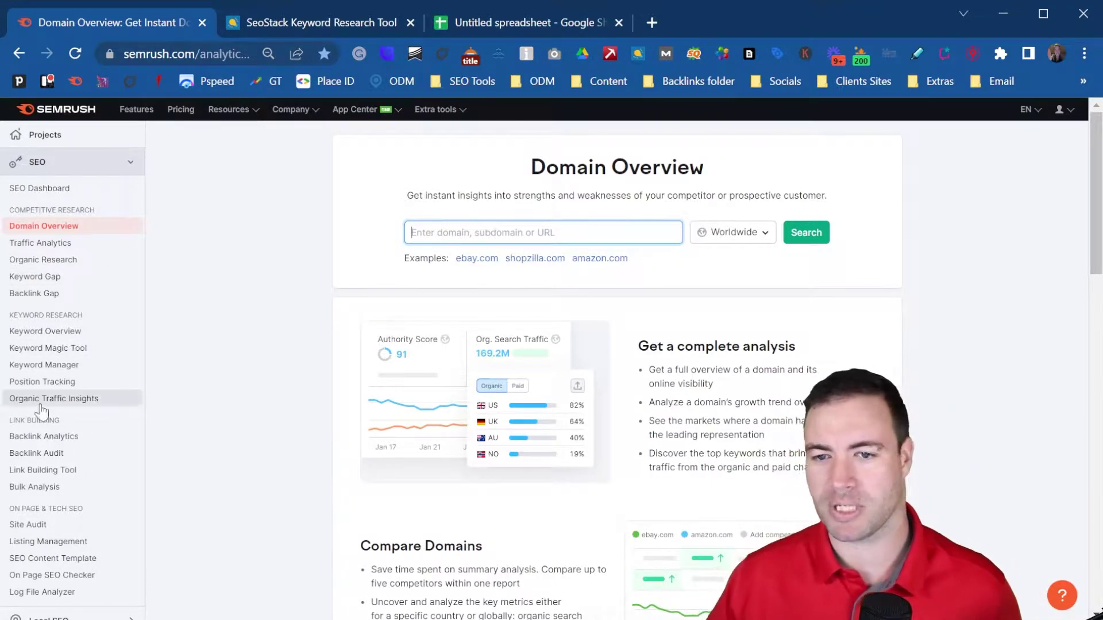
Step: Open Keyword Overview and enter the keywords miami plumber, plumber in miami, emergency plumber, plumber near me and 24 hour plumber
left_click(102, 334)
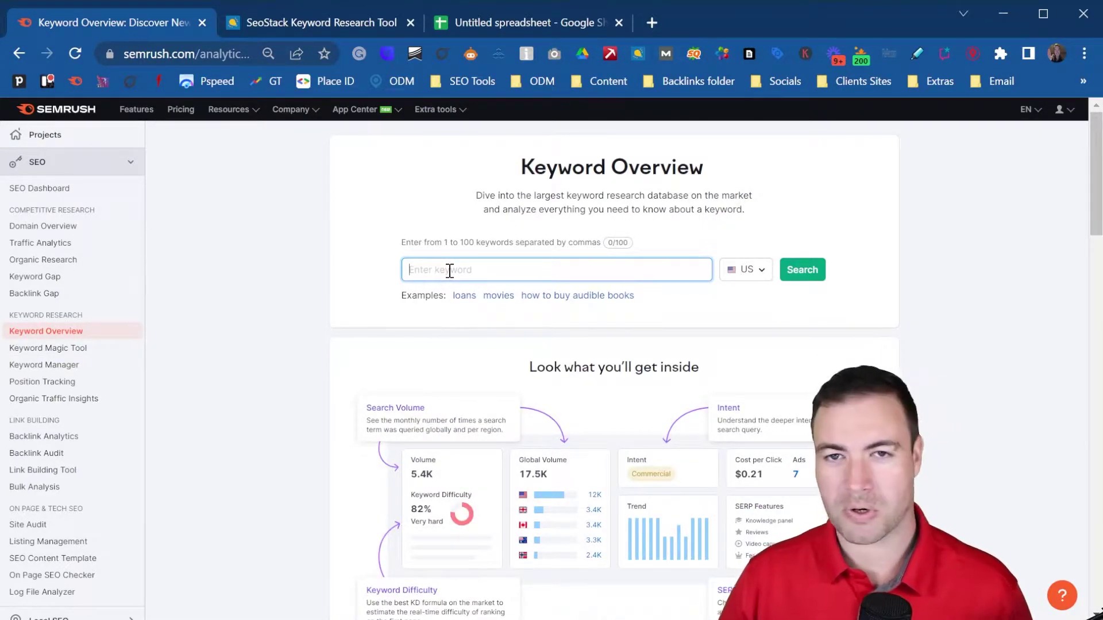
type("mia")
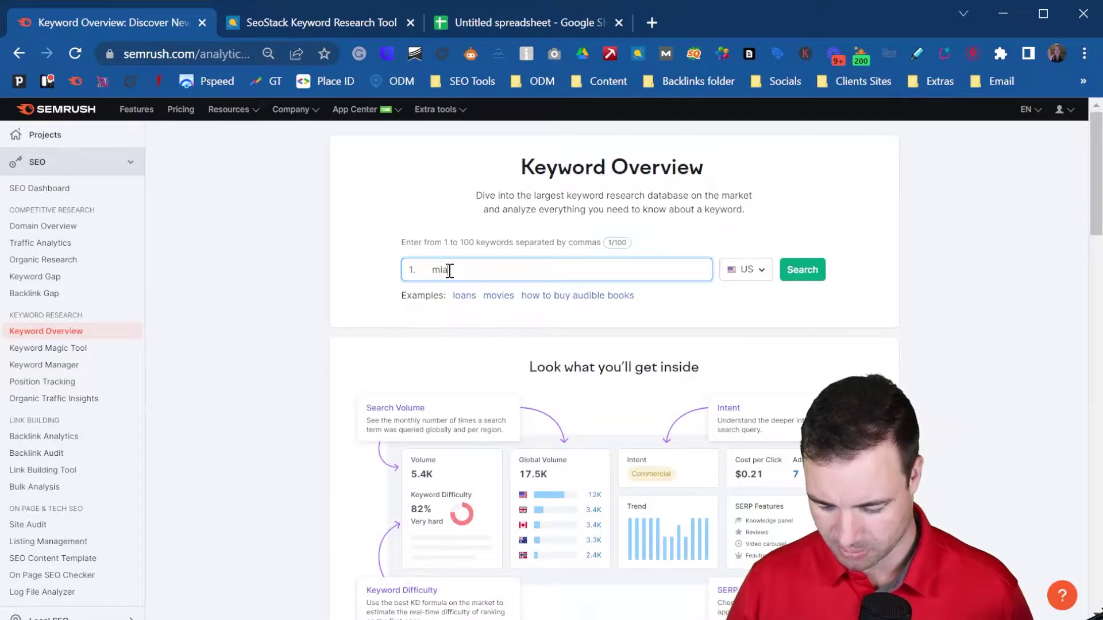
type("mi plumber")
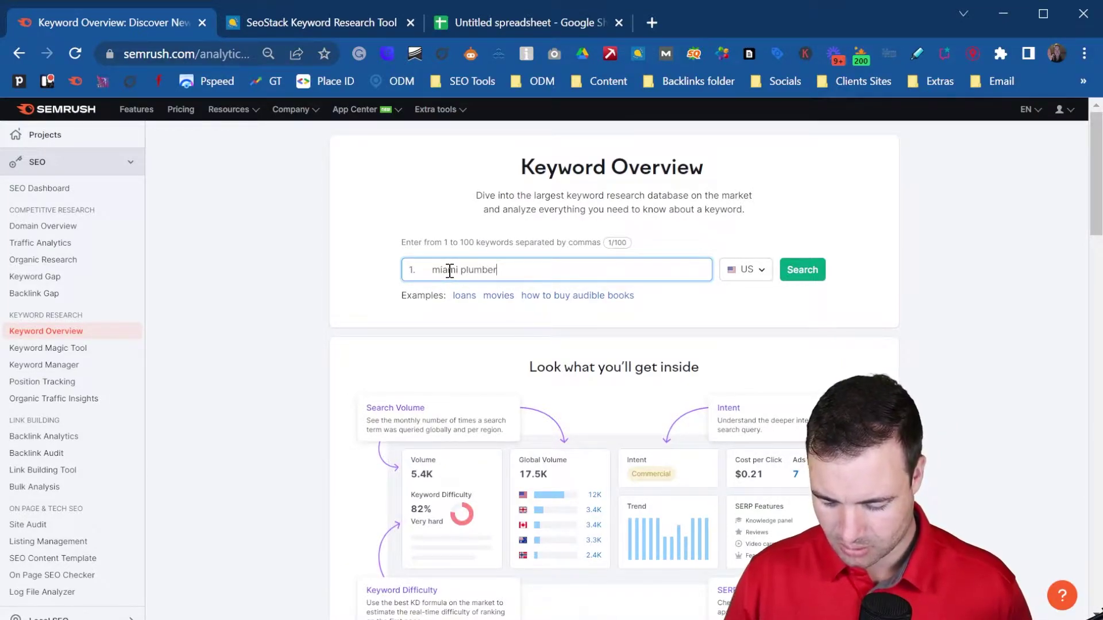
key("Return")
type("plumber in")
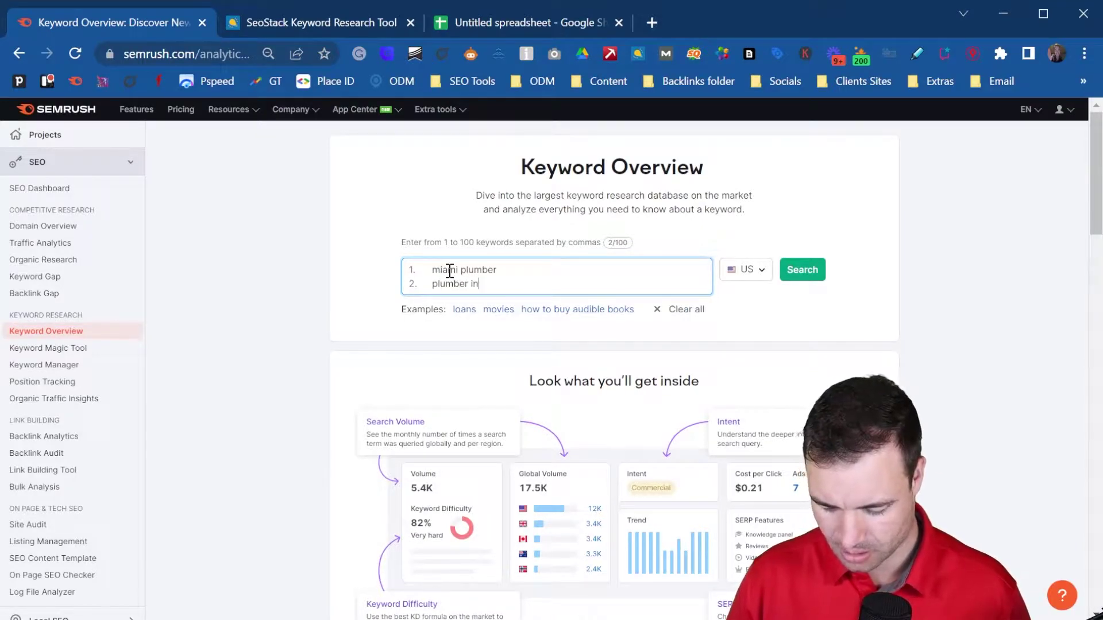
type(" miami")
key("Return")
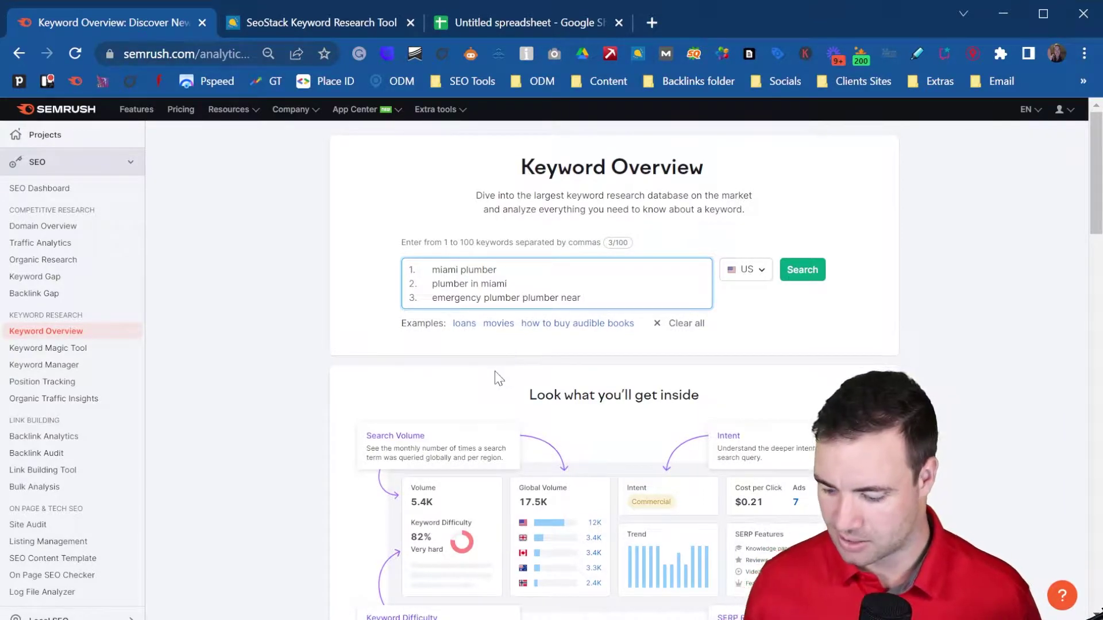
key("Return")
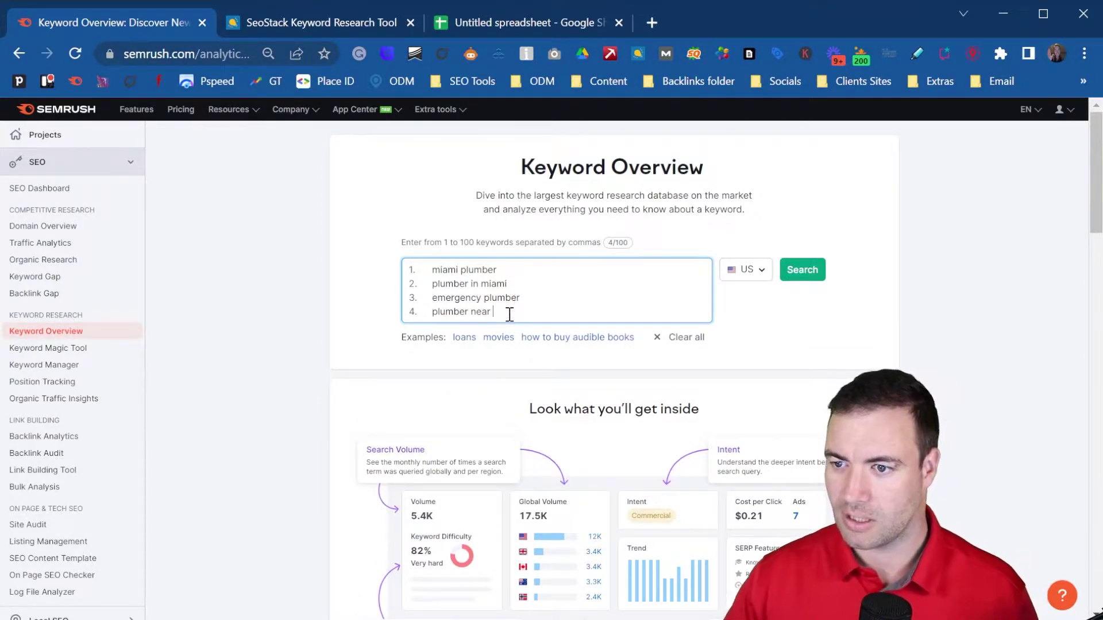
key("Return")
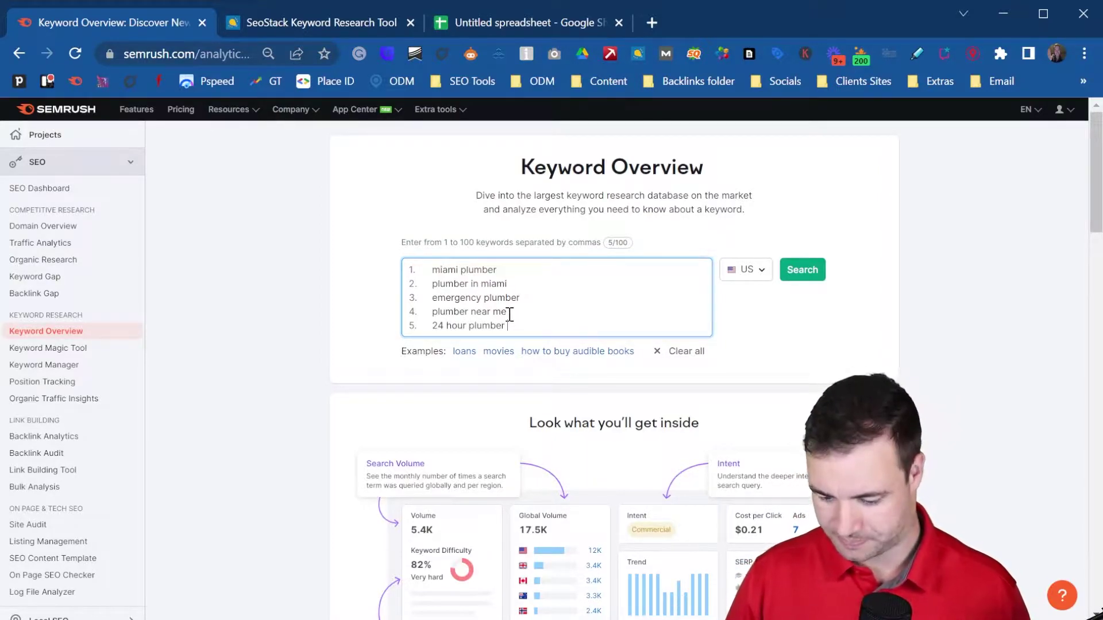
key("Return")
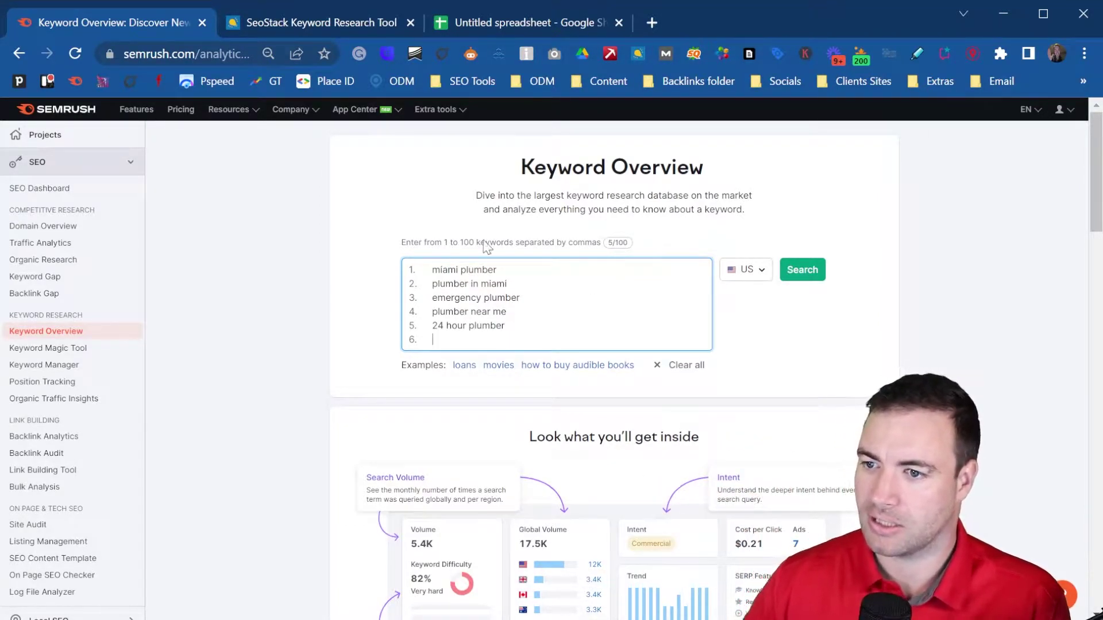
Step: Run the keyword search with the US database and check the cost-per-click explanation in the bulk analysis
left_click(752, 275)
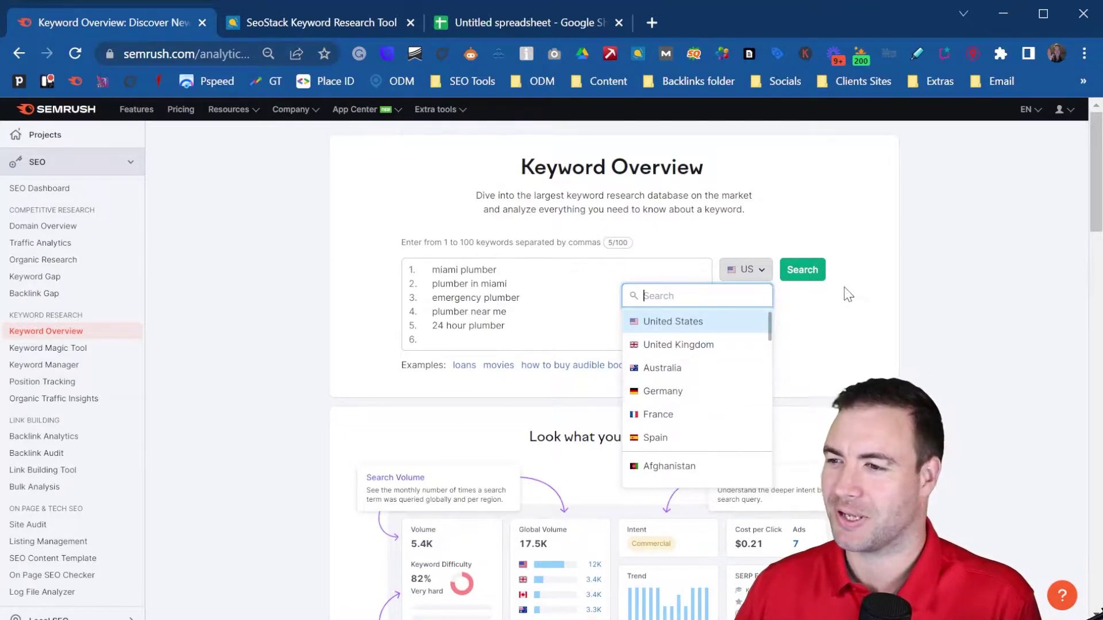
left_click(819, 276)
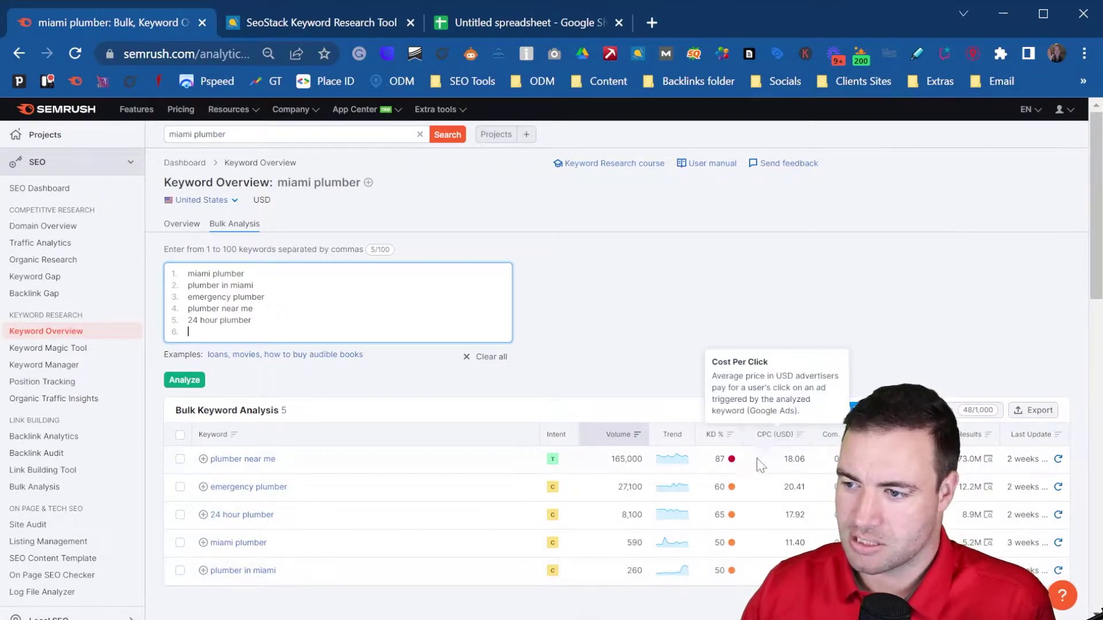
mouse_move(771, 443)
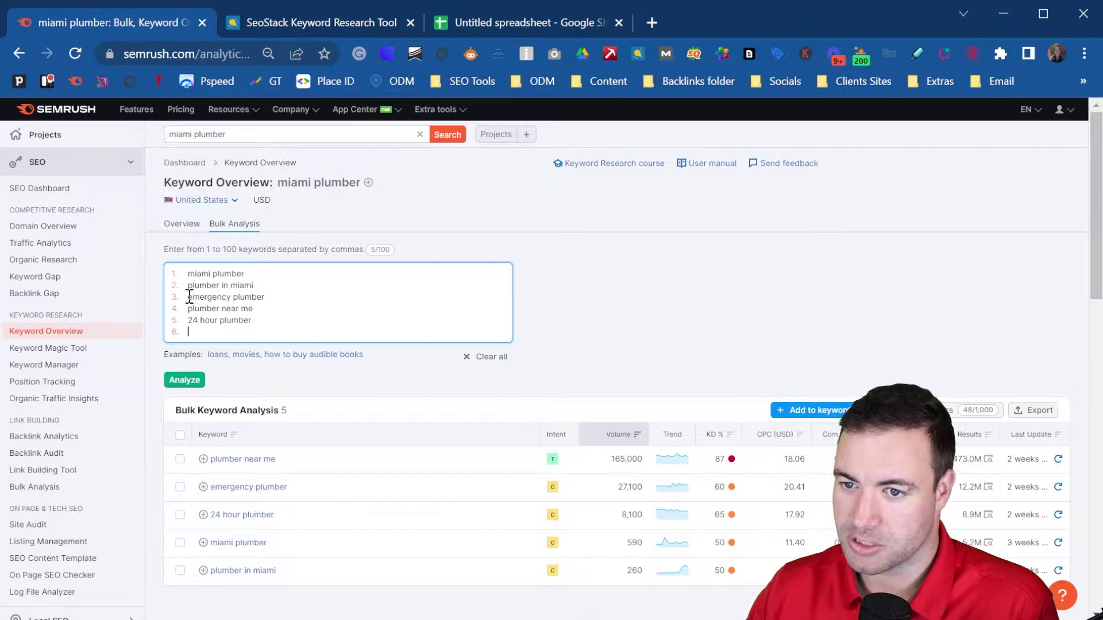
Step: Add "emergency plumber in miami" to the end of the keyword list and analyze the list again
left_click_drag(189, 296, 297, 296)
key("ctrl+c")
left_click(270, 332)
key("ctrl+v")
key("Return")
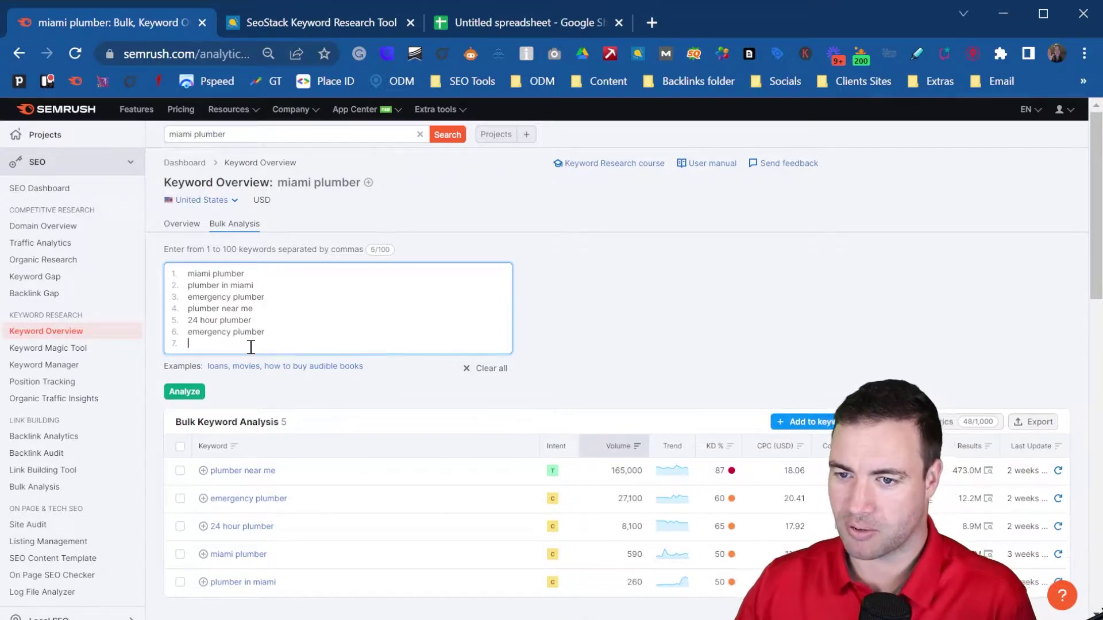
left_click(287, 337)
type("in miami")
key("Return")
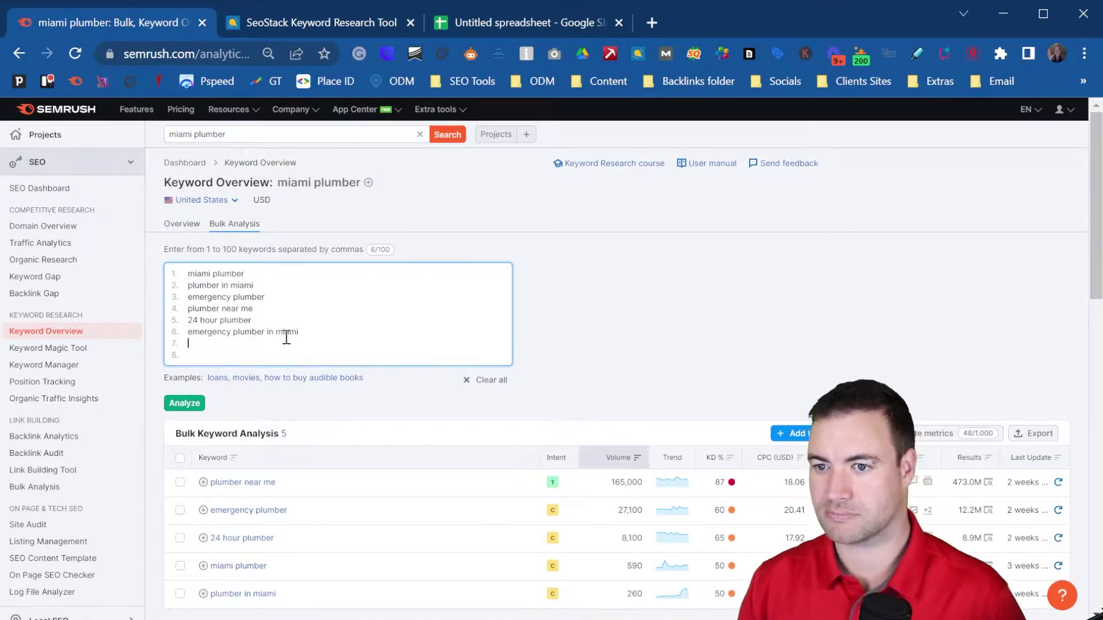
left_click(185, 402)
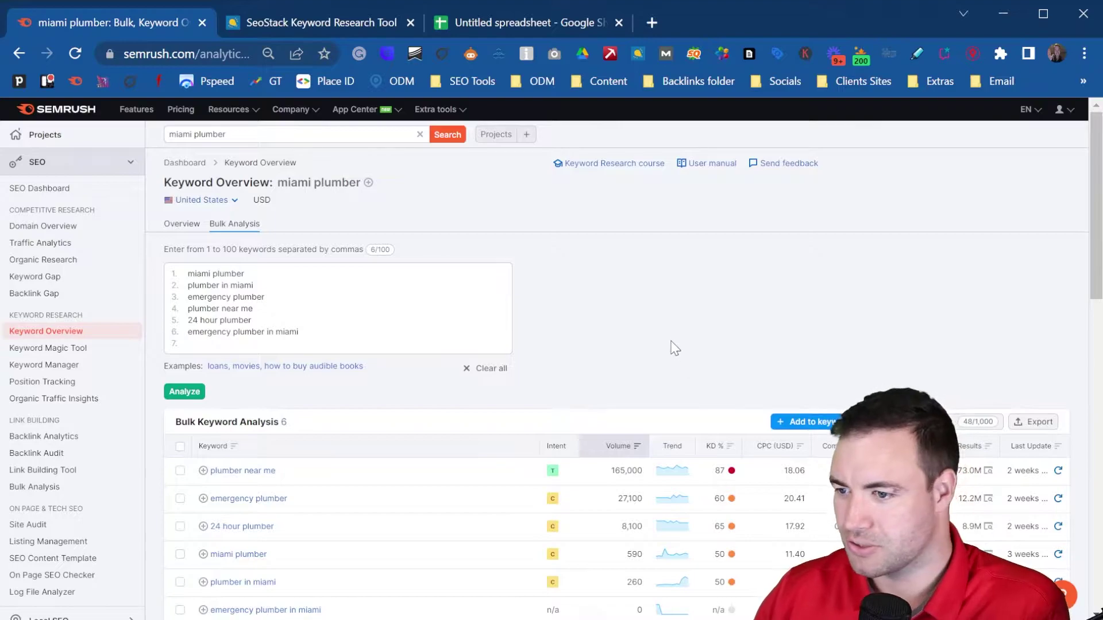
Step: Refresh the metrics for "emergency plumber in miami" in the bulk analysis
scroll(675, 346, "down", 3)
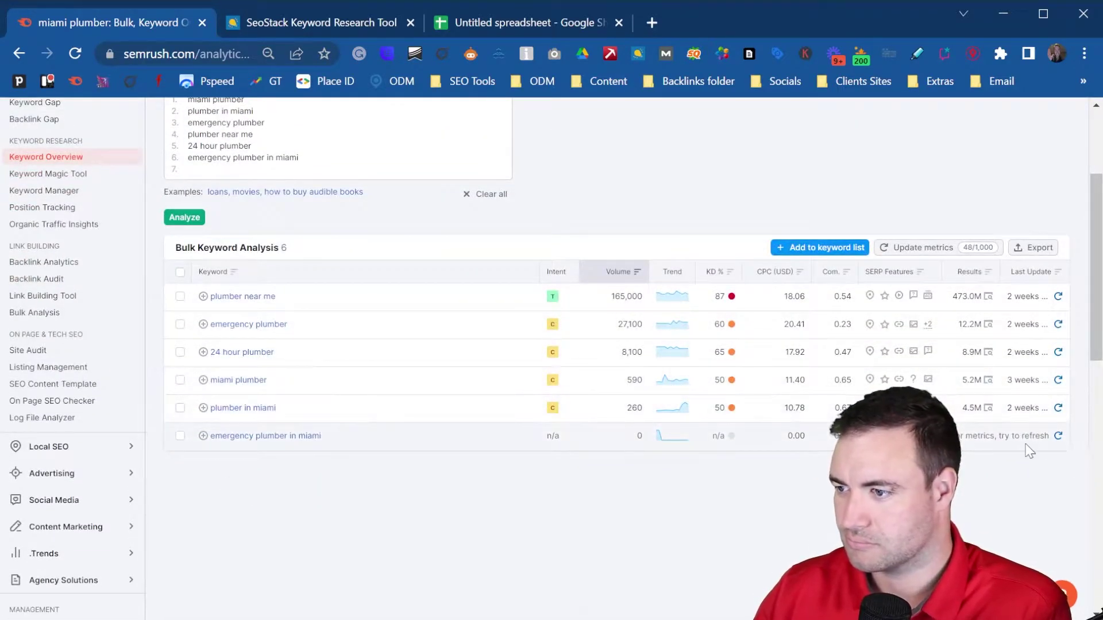
left_click(1058, 435)
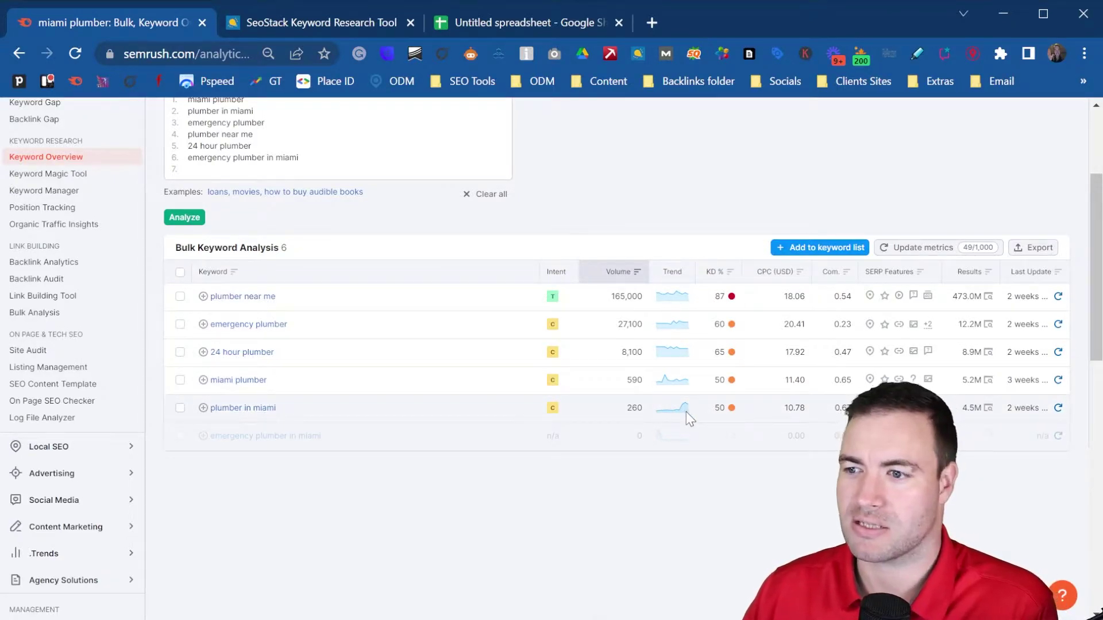
mouse_move(732, 408)
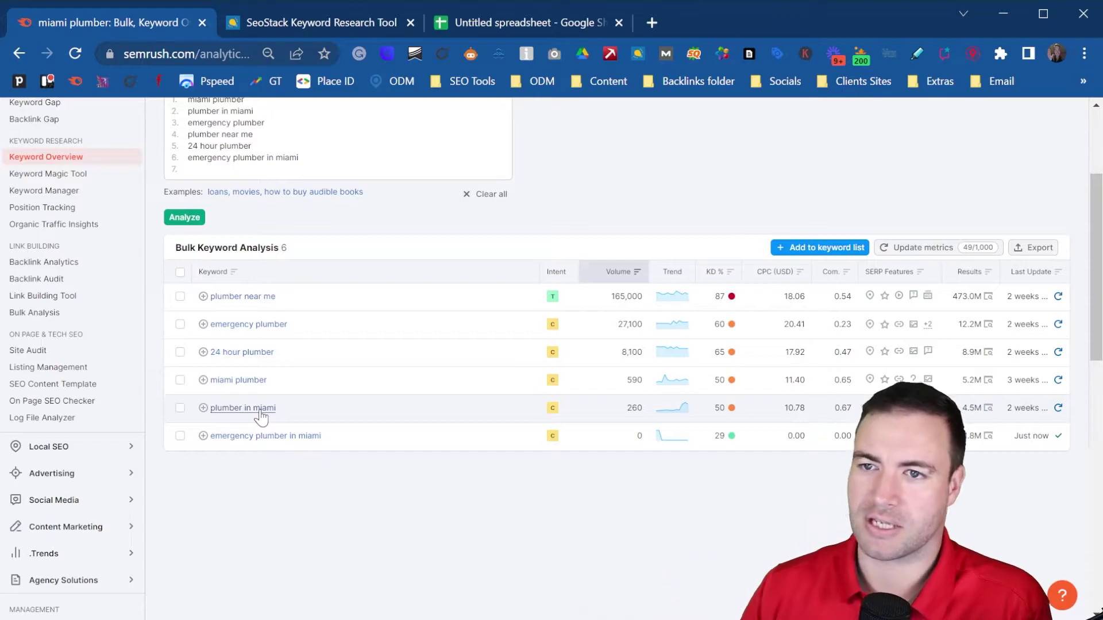
Step: Copy the keyword "plumber in miami" from the bulk analysis into cell A1 of the Google Sheets spreadsheet
left_click(573, 17)
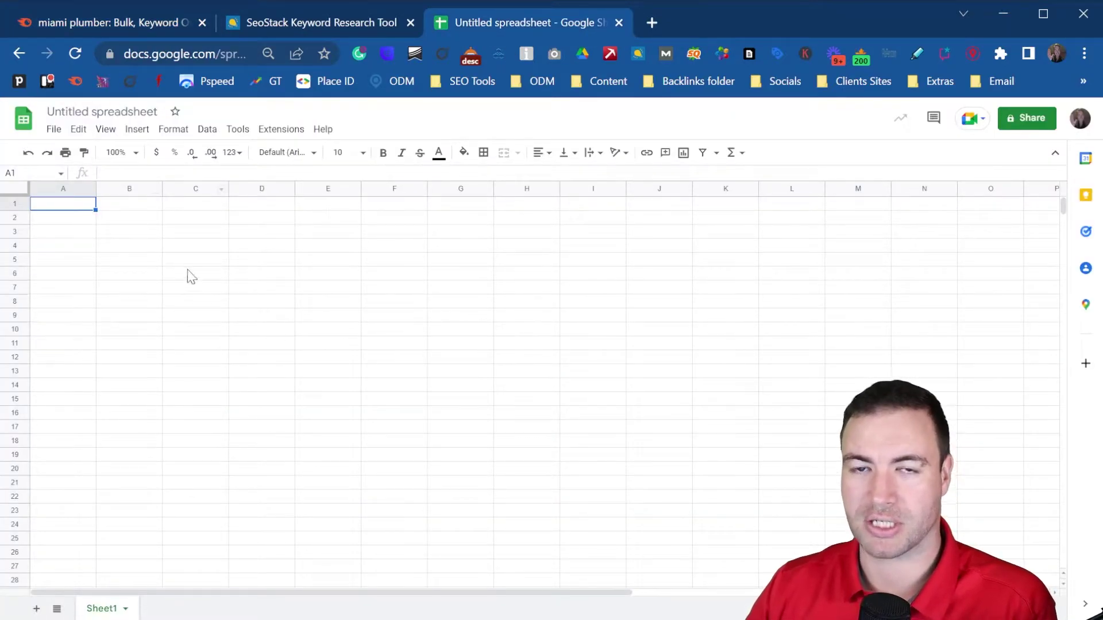
left_click(150, 19)
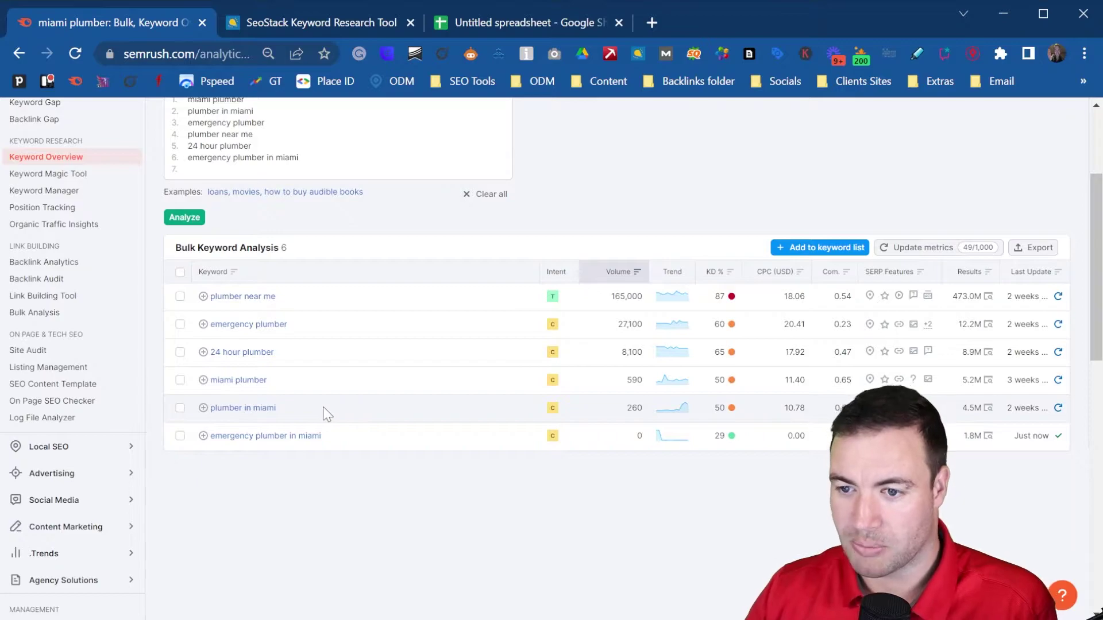
left_click_drag(329, 414, 211, 419)
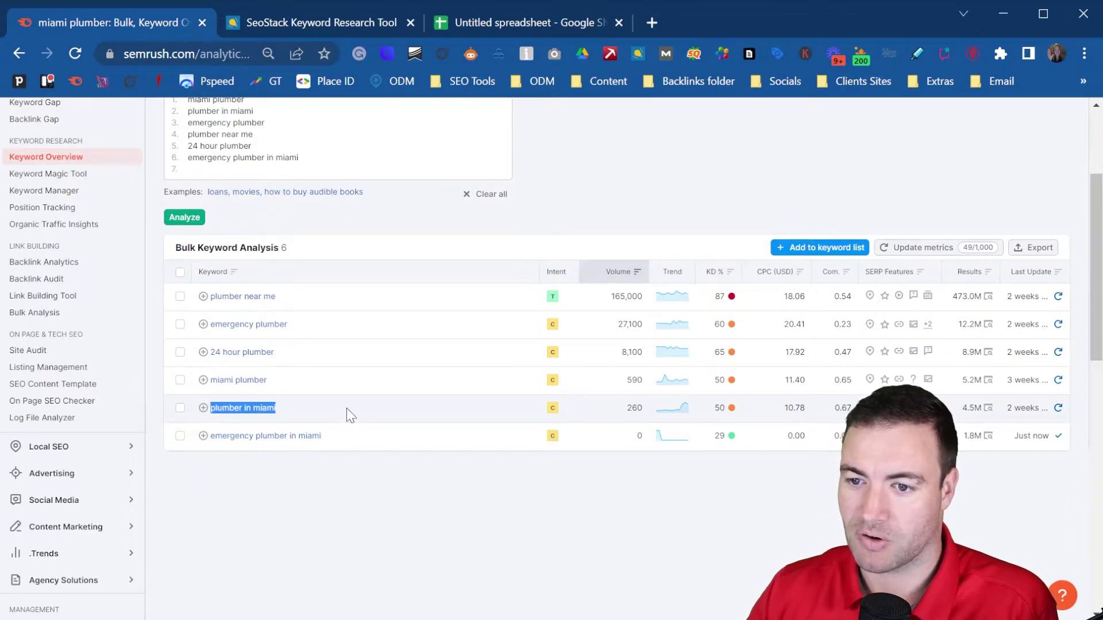
left_click(546, 19)
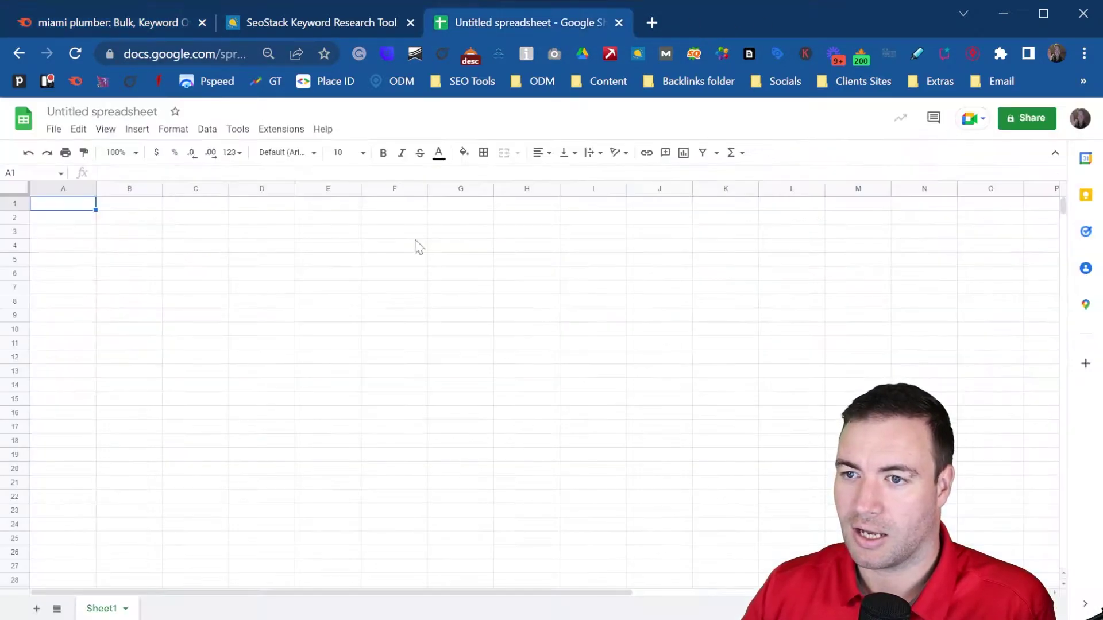
key("ctrl+v")
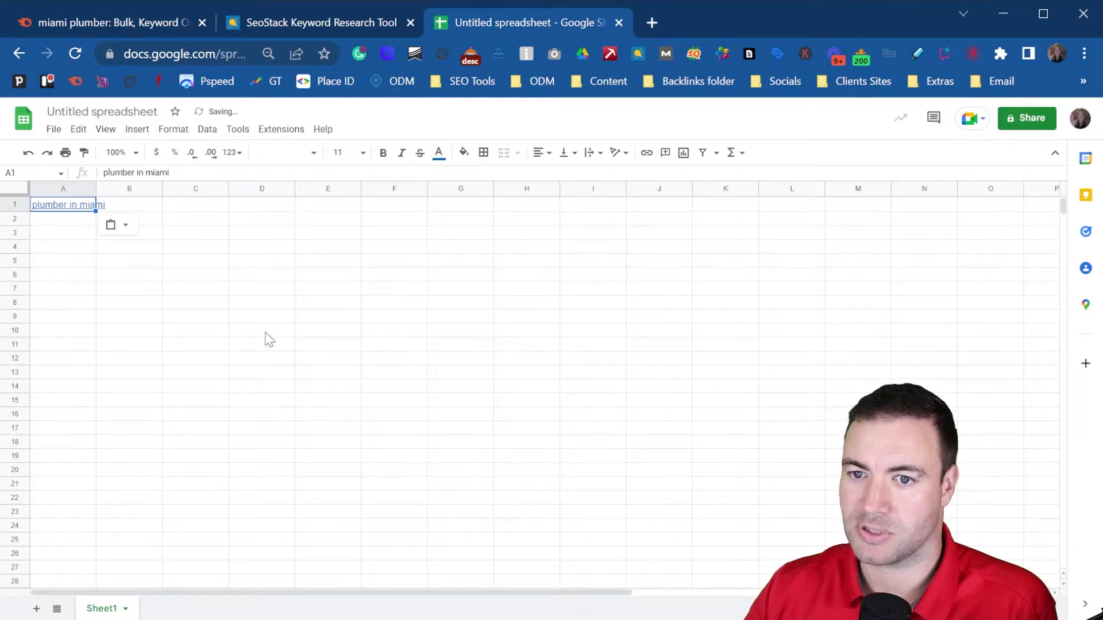
Step: Return to Semrush, open the overview for "plumber in miami" and show the full list of its keyword variations
left_click(141, 23)
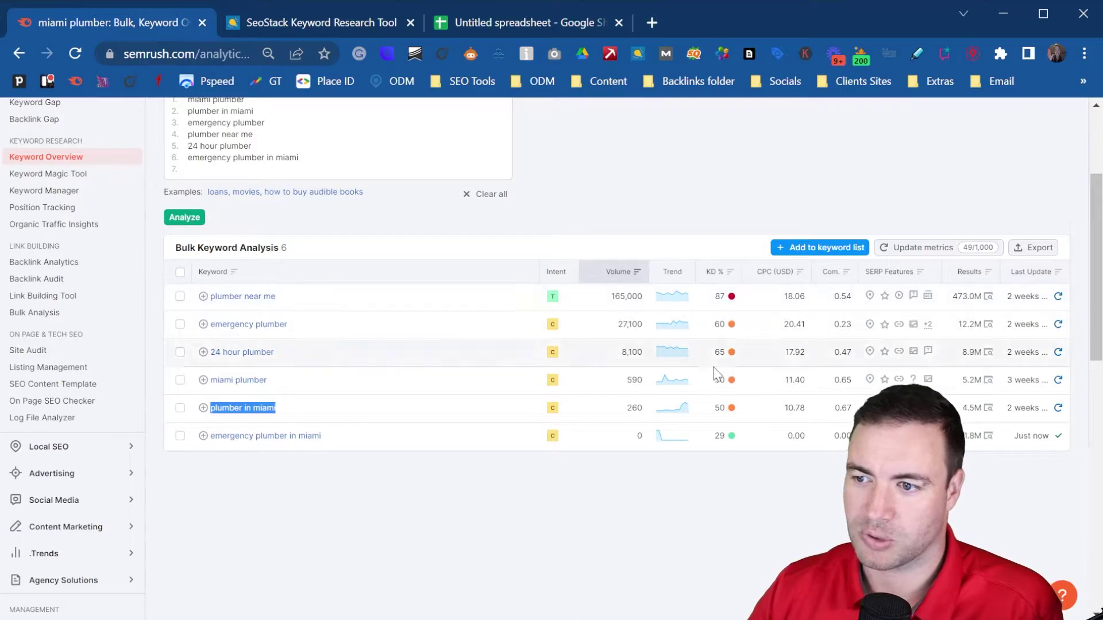
left_click(238, 409)
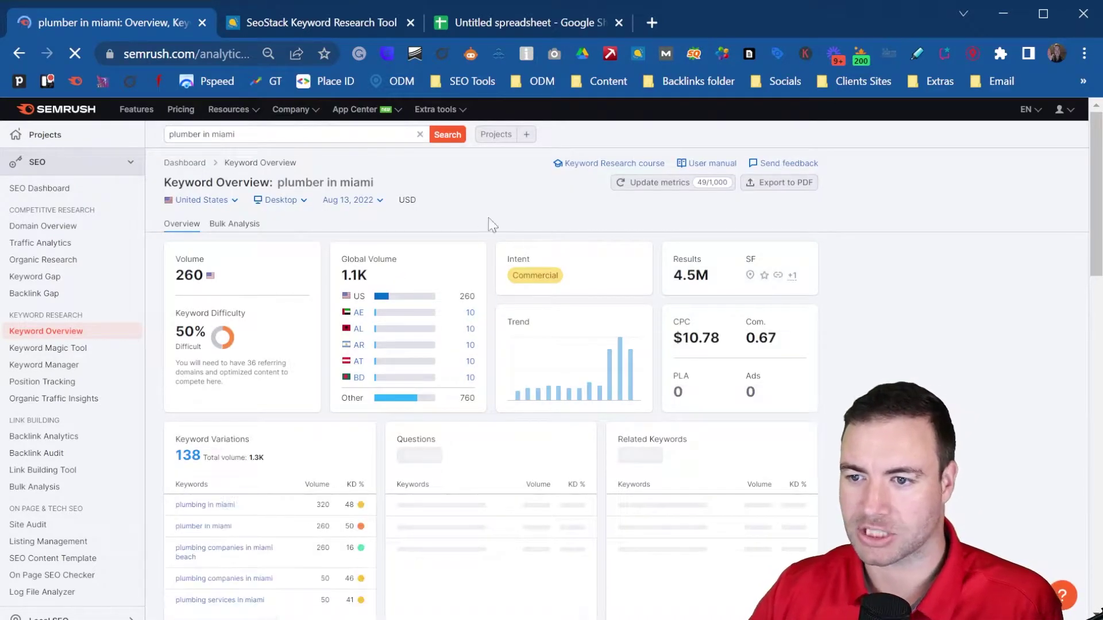
scroll(254, 250, "down", 3)
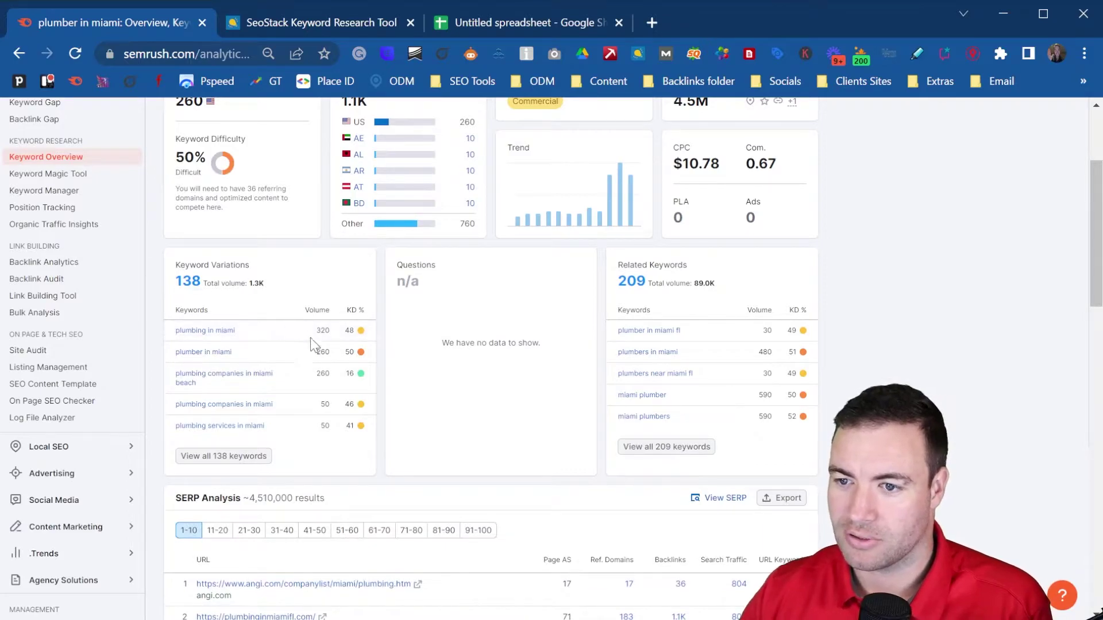
mouse_move(215, 256)
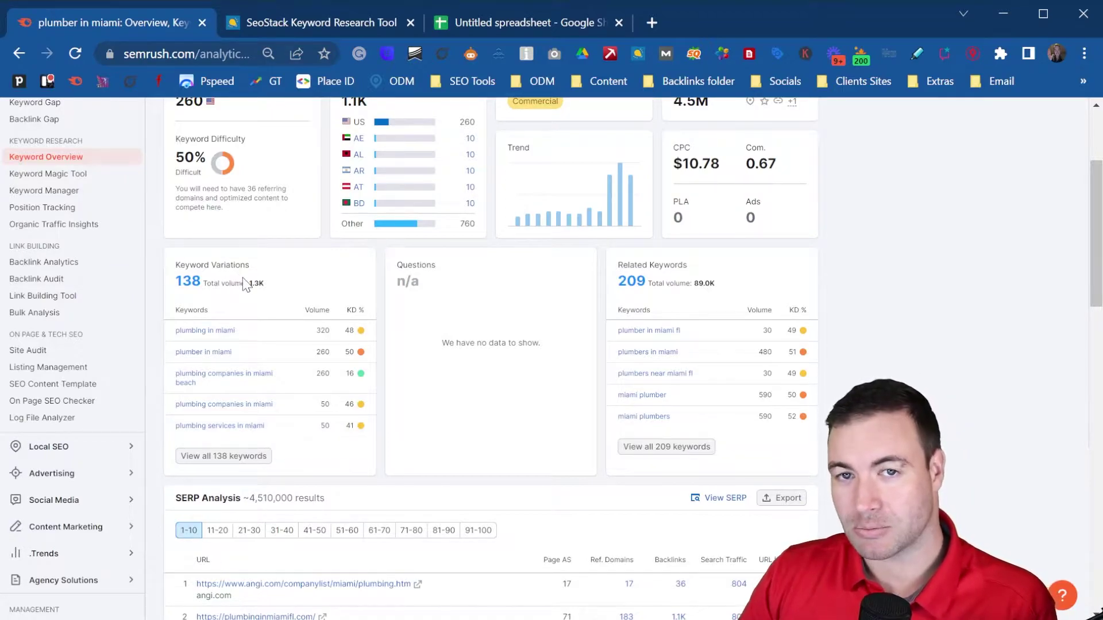
left_click(243, 457)
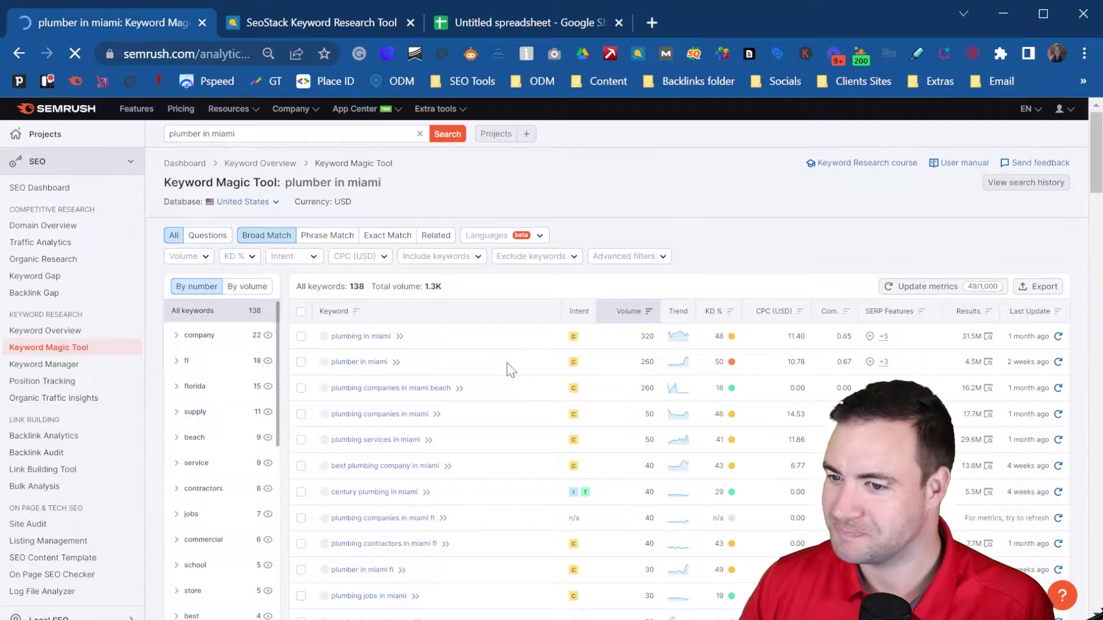
scroll(507, 366, "down", 2)
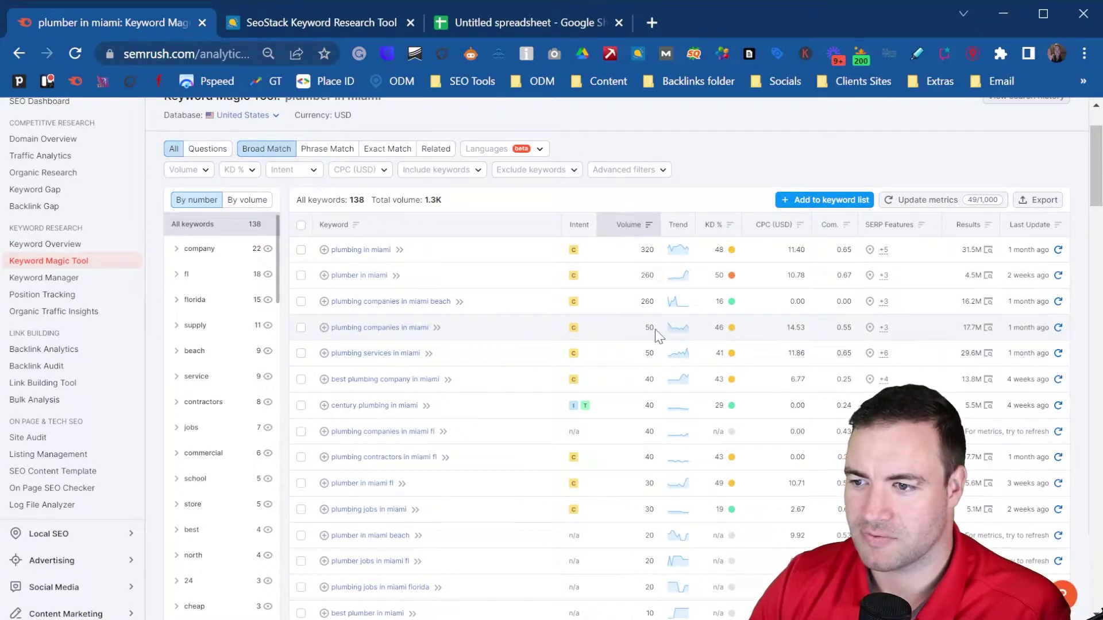
mouse_move(725, 330)
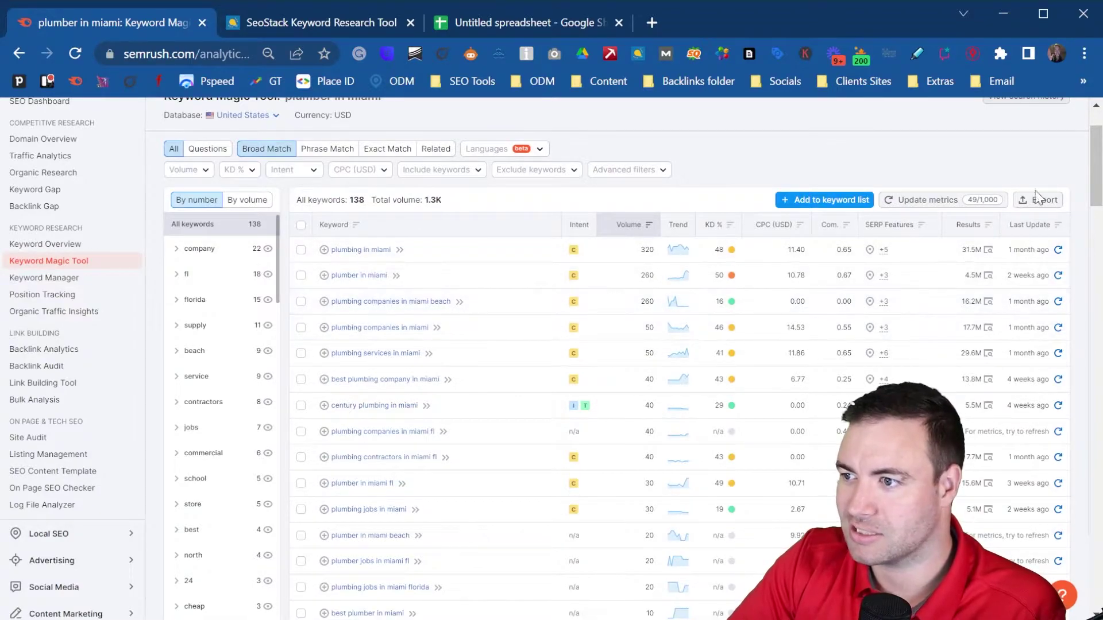
Step: Export all the keyword variations for "plumber in miami" as a CSV file
scroll(240, 271, "up", 2)
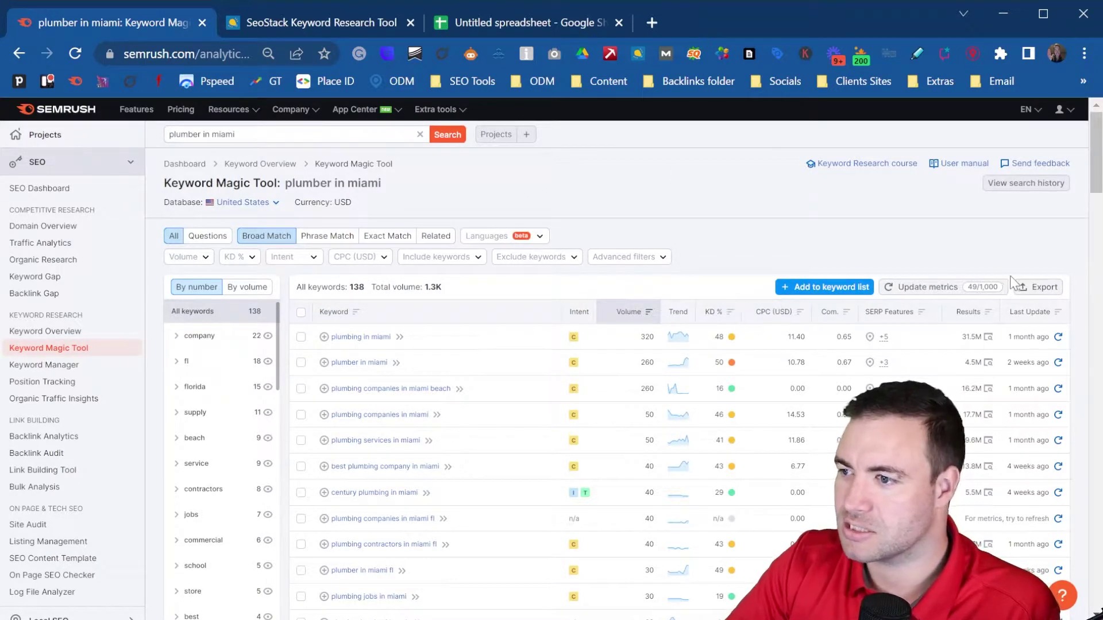
left_click(1054, 292)
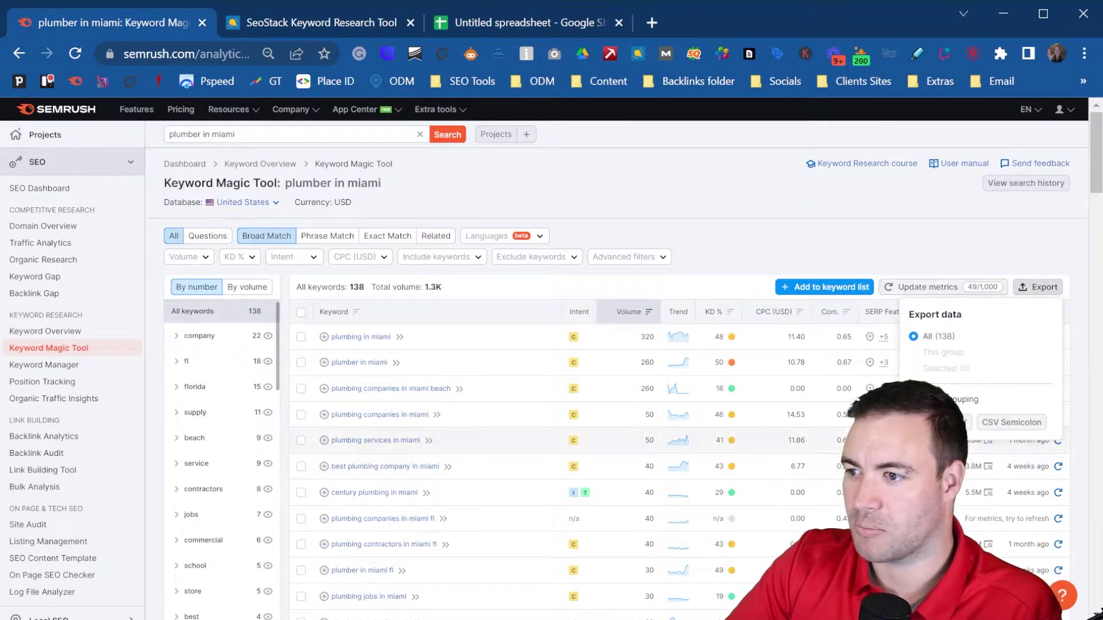
left_click(967, 428)
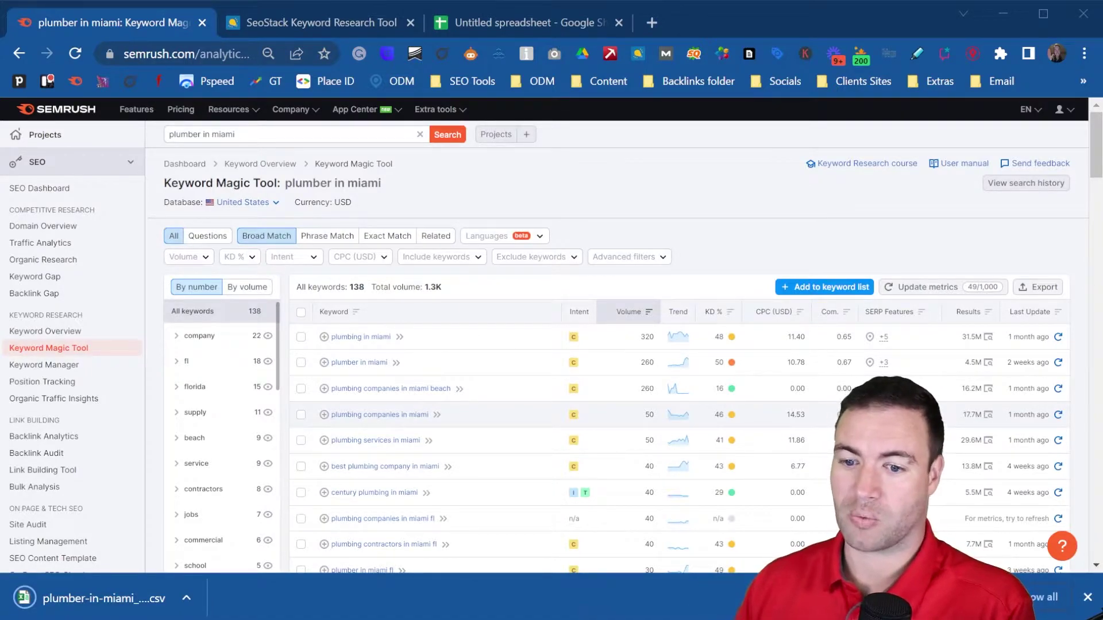
Step: Switch to the Google Sheets spreadsheet and upload the exported plumber-in-miami_broad-match_us_2022-08-13.csv file for import
left_click(509, 20)
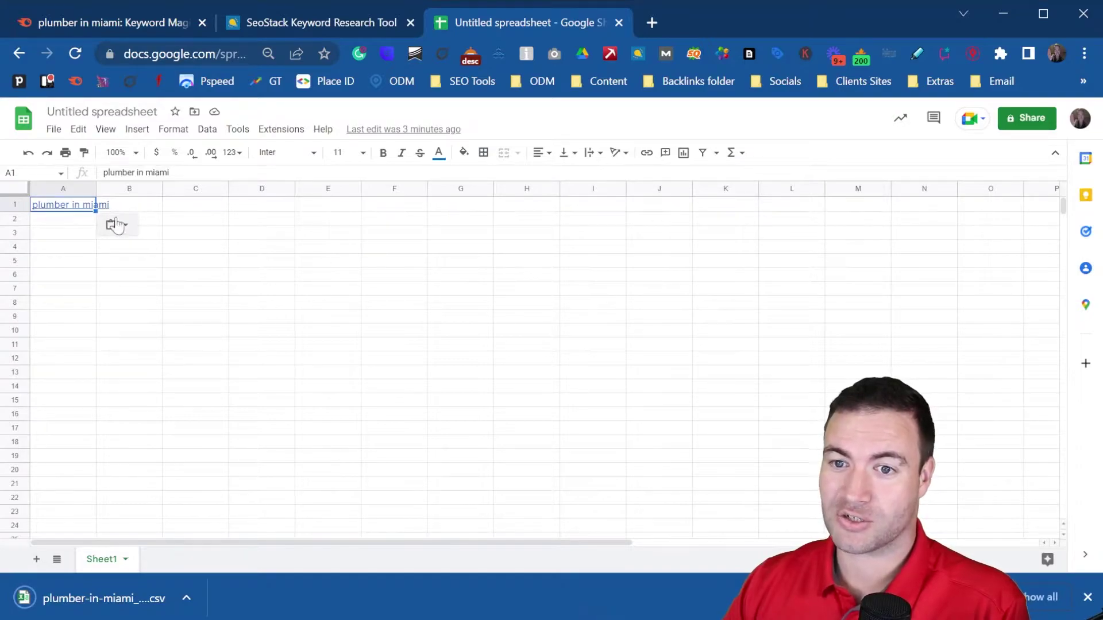
left_click(82, 217)
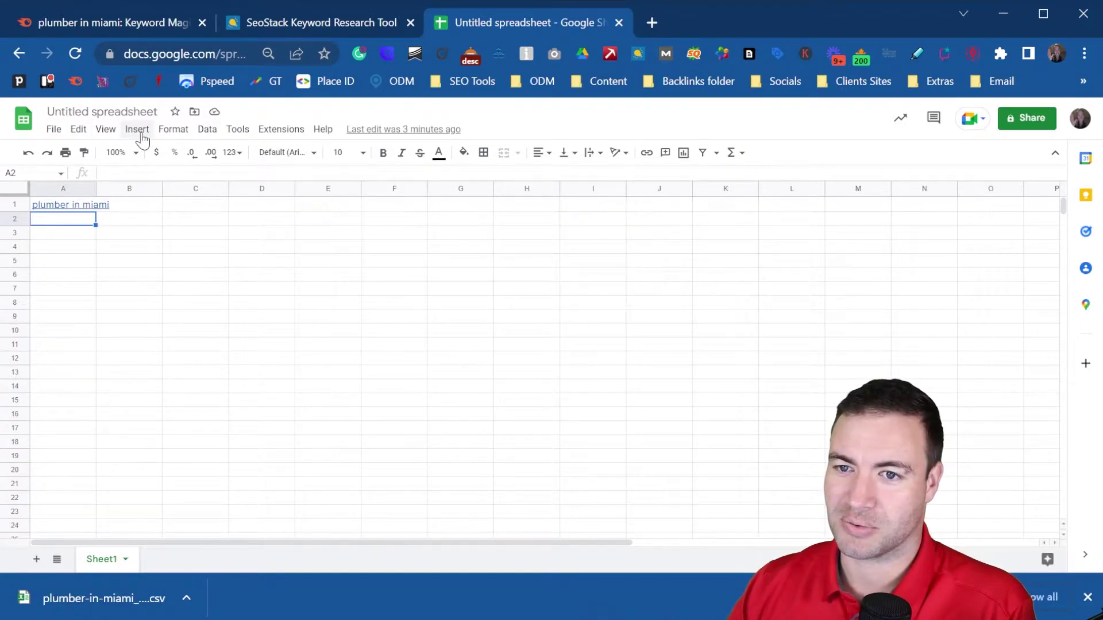
left_click(54, 129)
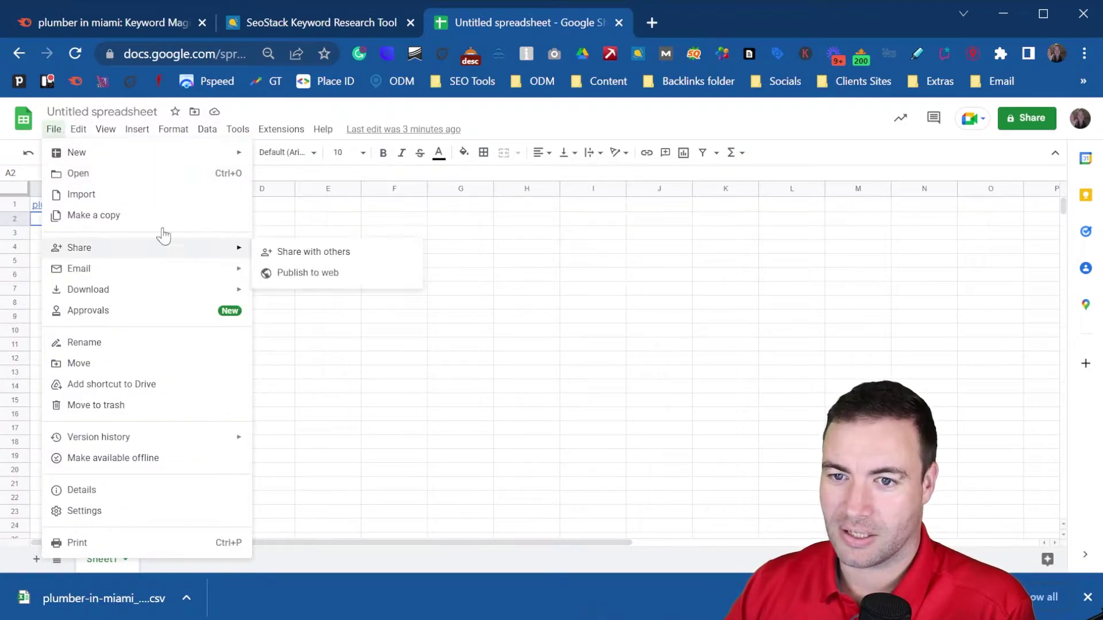
left_click(140, 195)
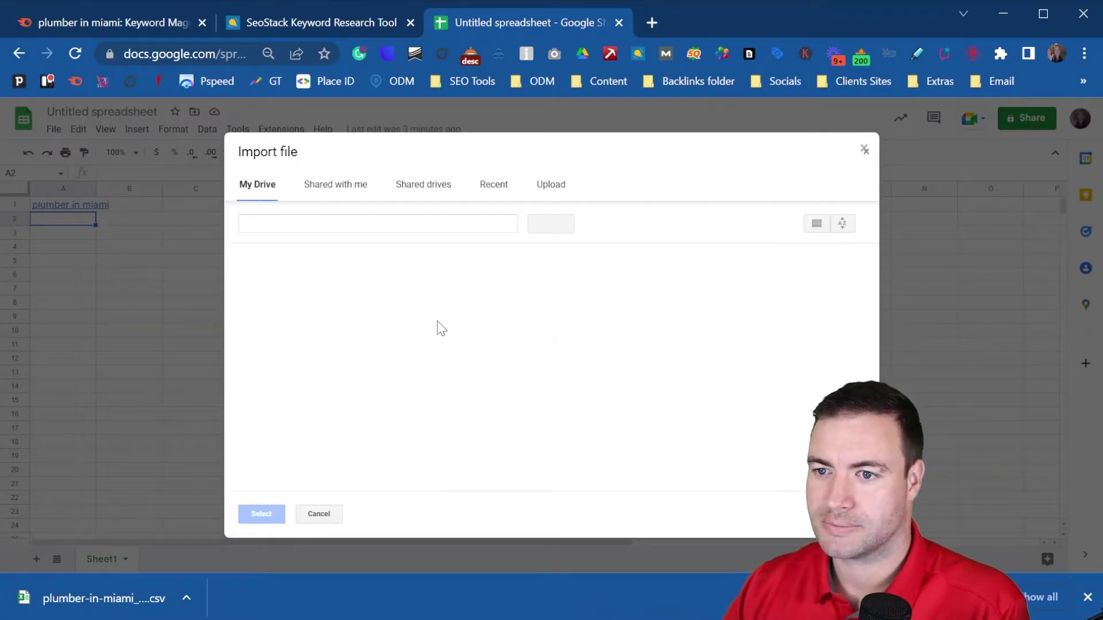
left_click(551, 185)
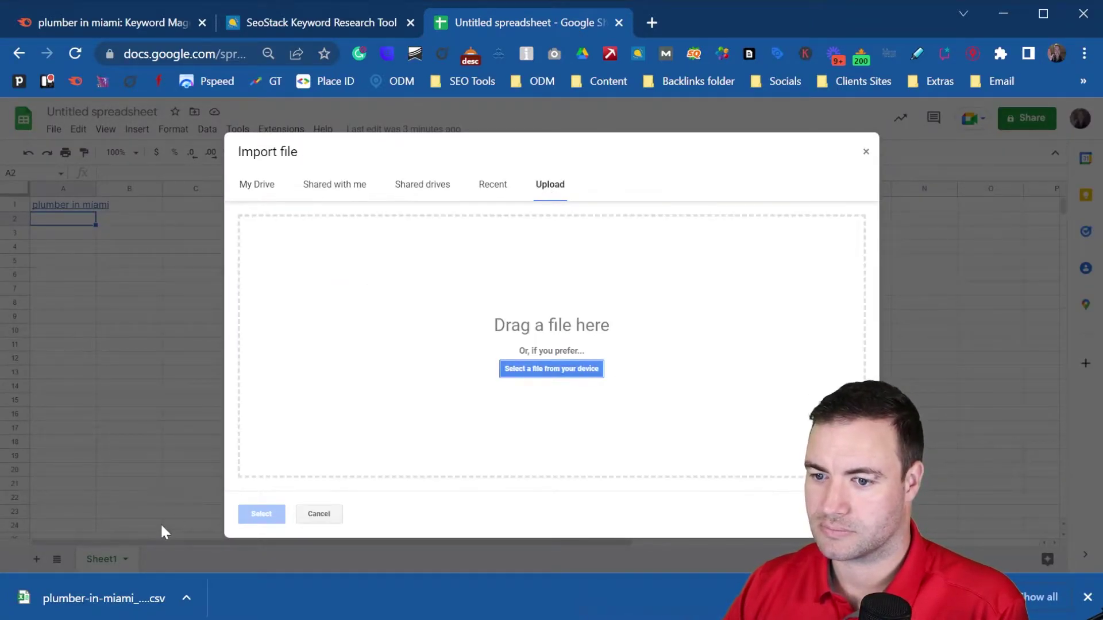
left_click_drag(91, 598, 576, 357)
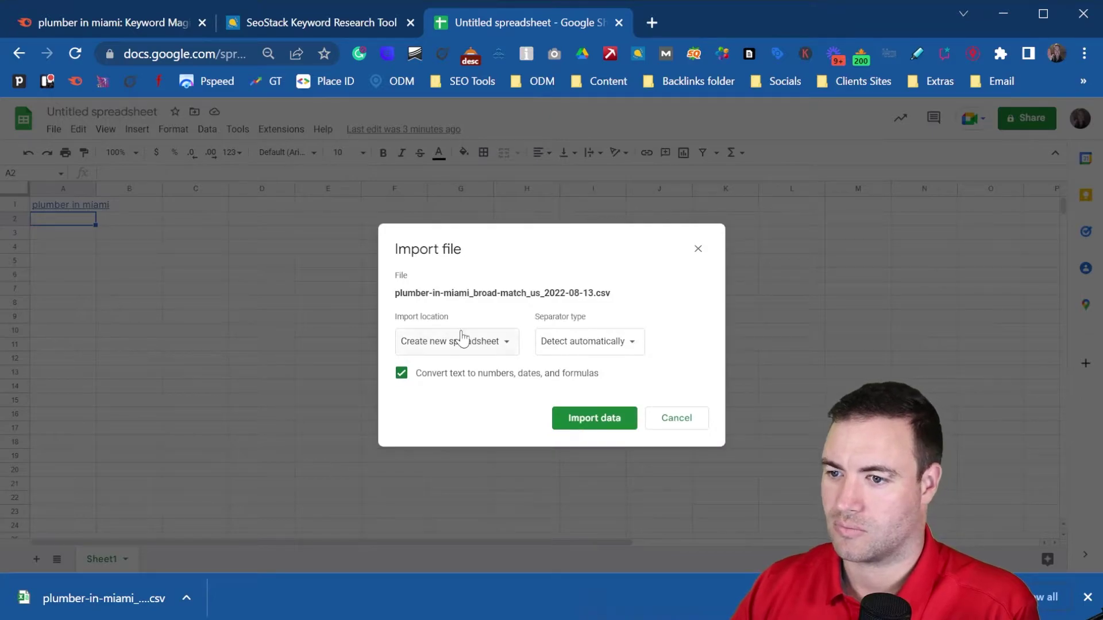
Step: Import the CSV data over the existing contents of Sheet1 and widen column A to fit the keywords
left_click(463, 339)
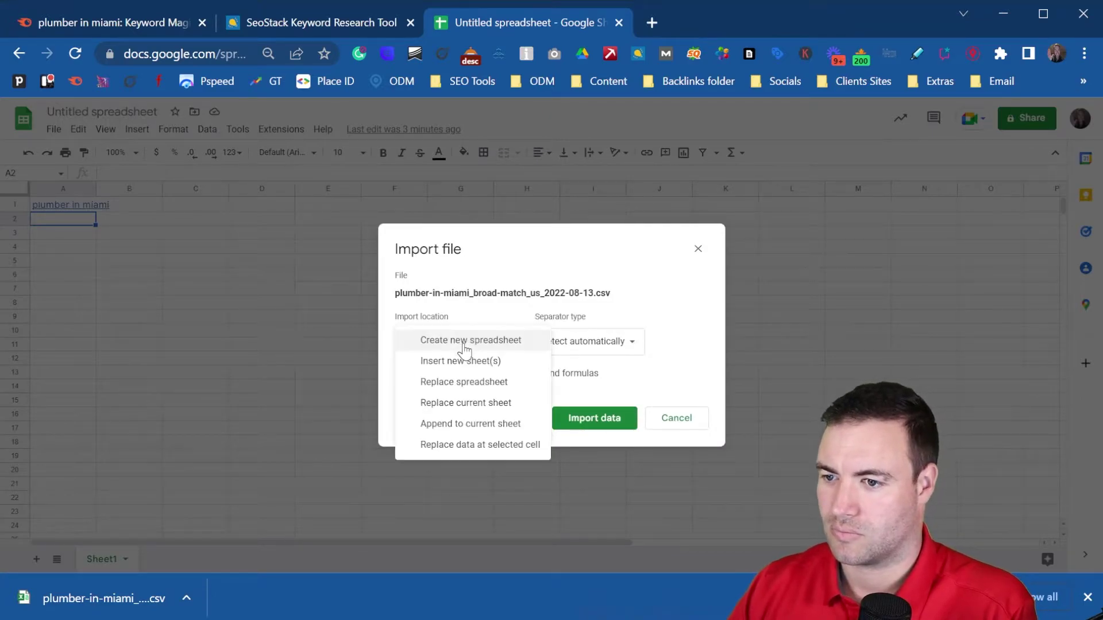
left_click(620, 421)
left_click(607, 423)
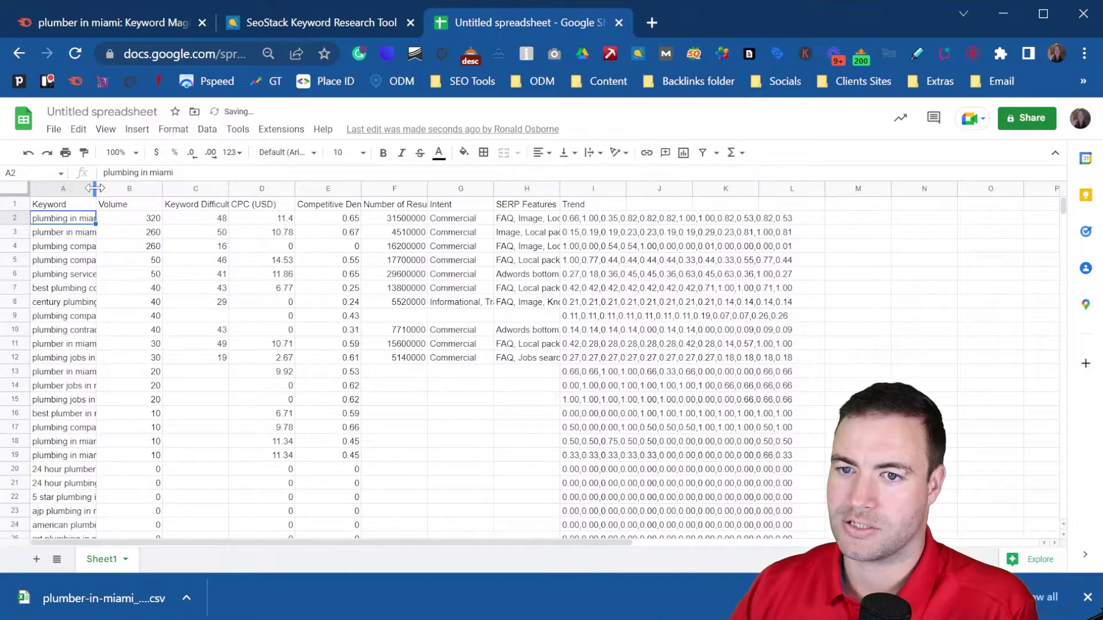
left_click_drag(96, 188, 213, 188)
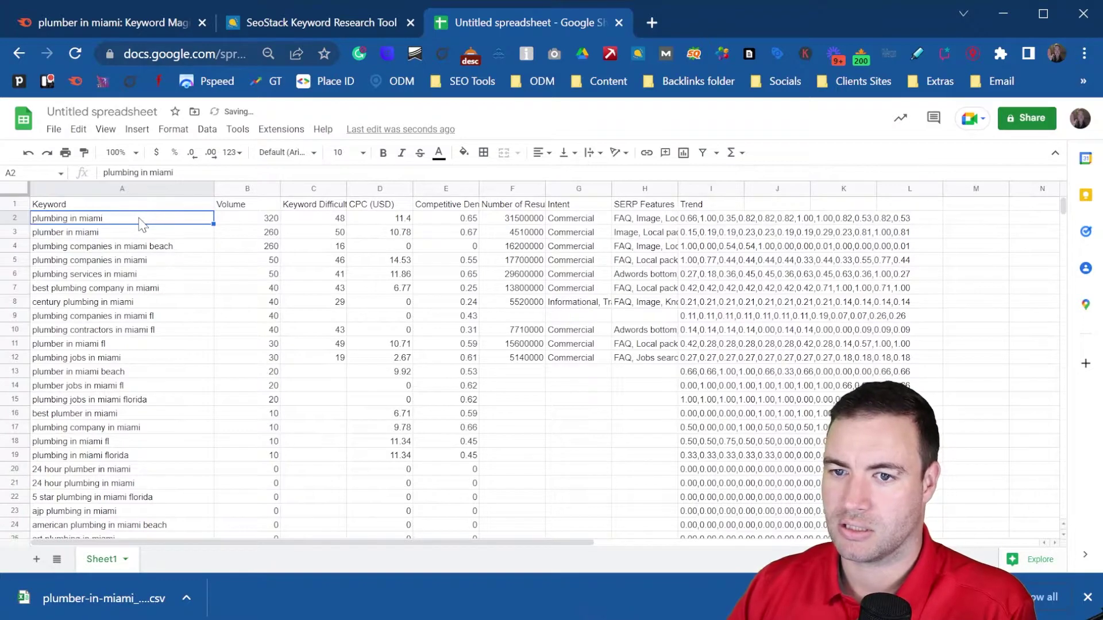
Step: Copy the keyword "plumber in miami" from cell A3 and use it as the spreadsheet's title
left_click(126, 235)
key("ctrl+c")
left_click(84, 112)
key("ctrl+v")
left_click(296, 335)
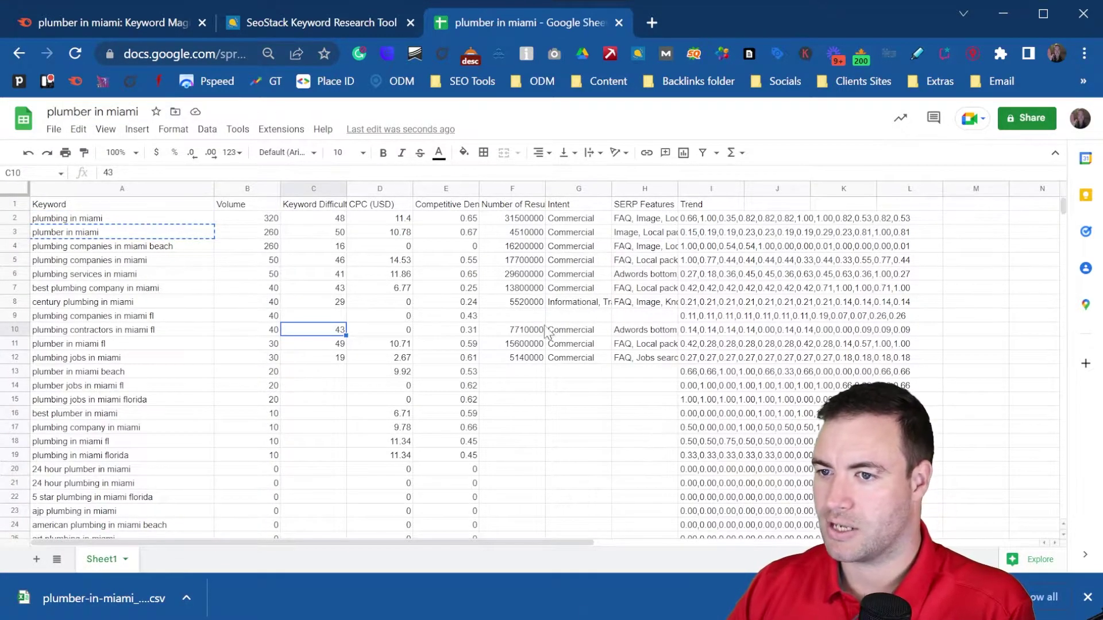
Step: Examine the keyword difficulty and search volume of the imported keywords, including the low-volume variations further down the list
left_click_drag(331, 220, 333, 359)
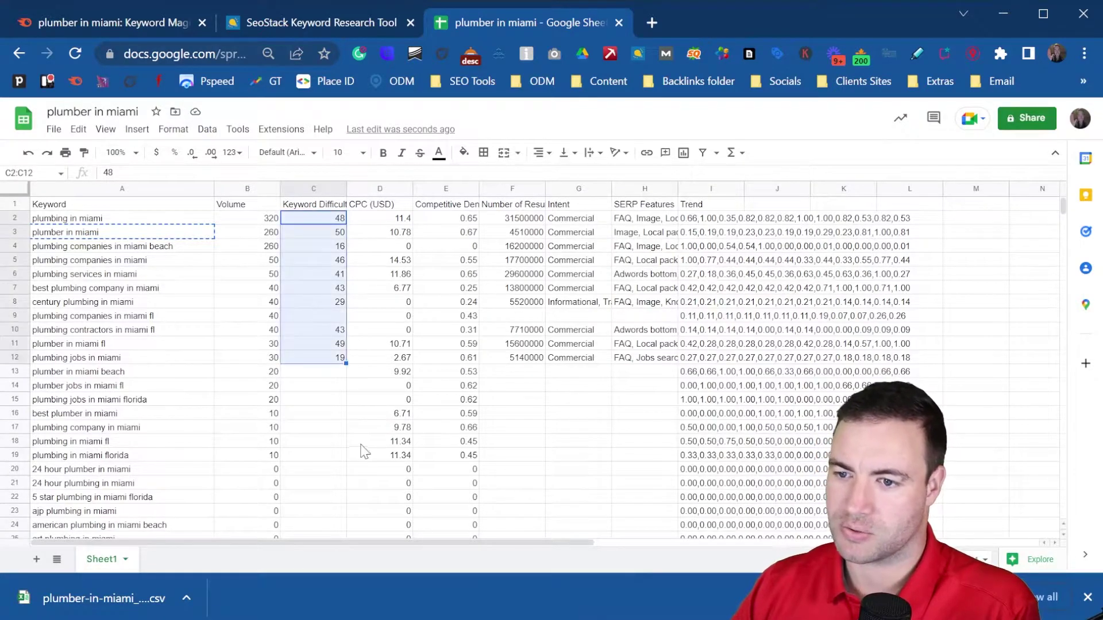
left_click(331, 435)
scroll(339, 400, "down", 12)
scroll(339, 400, "down", 12)
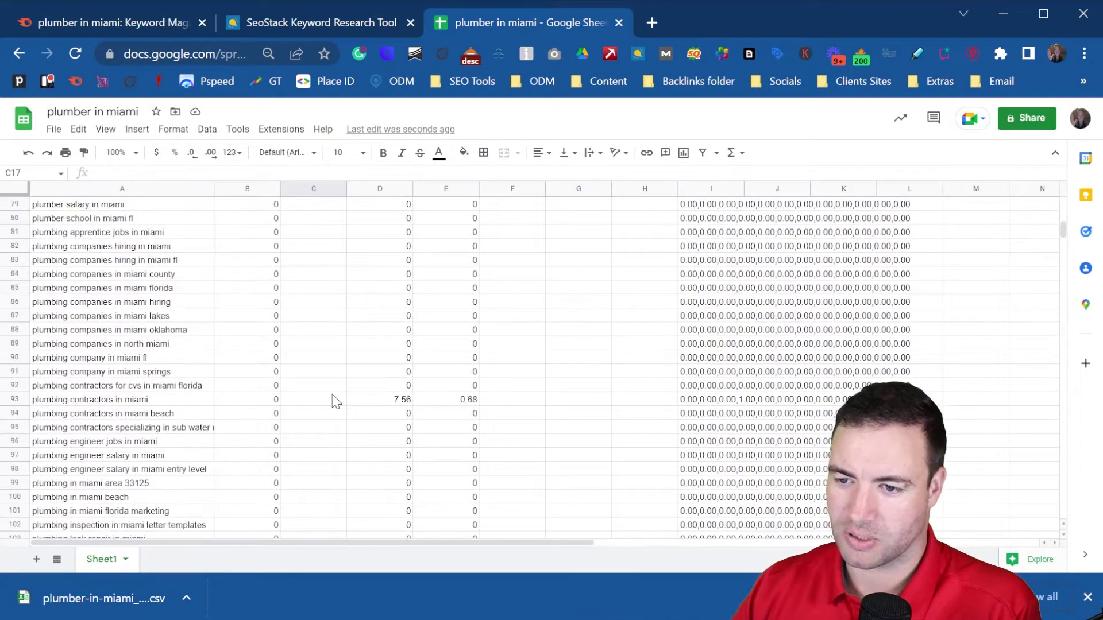
scroll(335, 390, "up", 20)
scroll(338, 383, "up", 8)
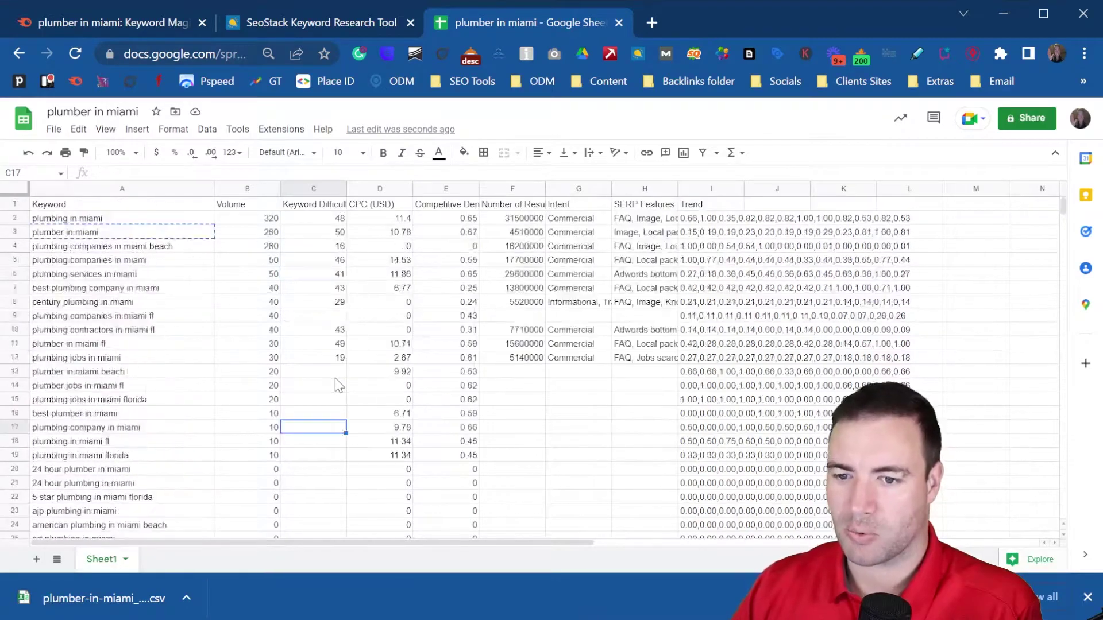
left_click_drag(251, 223, 246, 267)
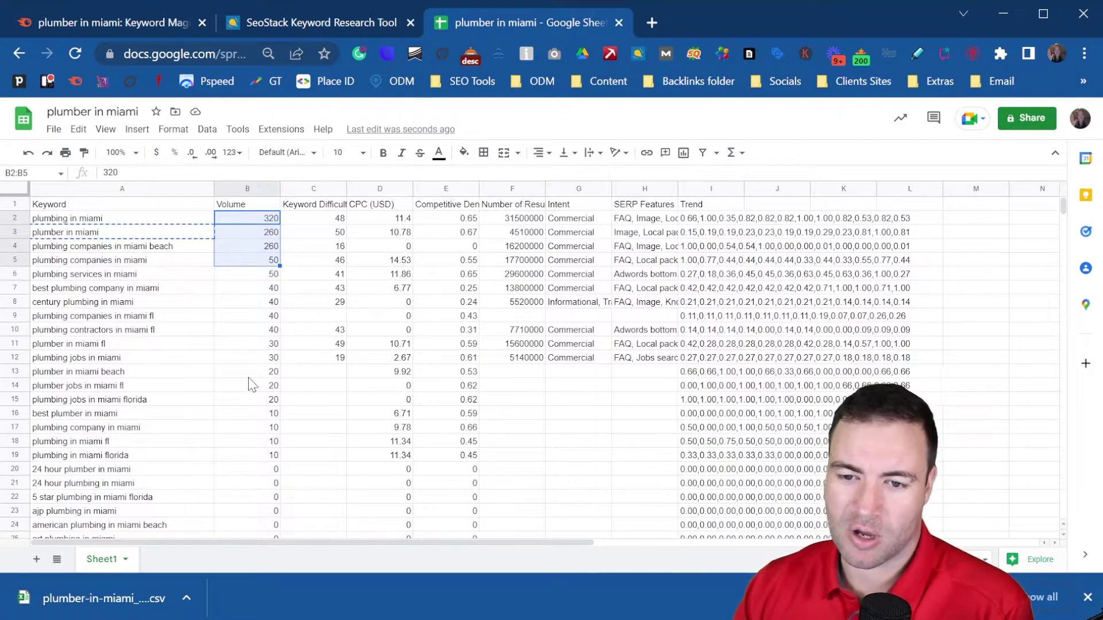
left_click(143, 446)
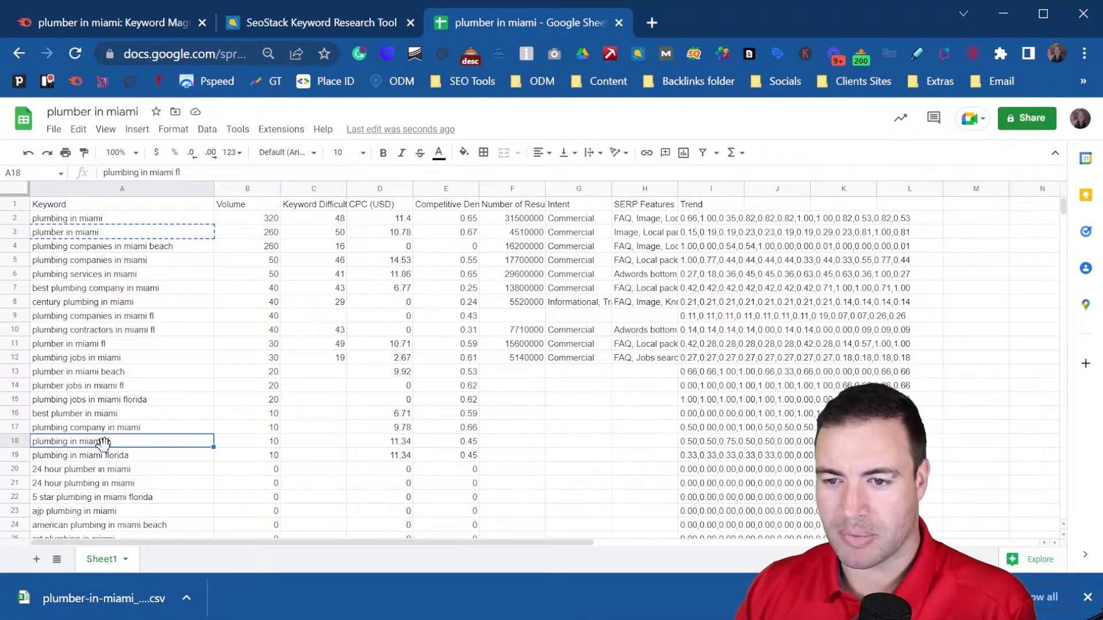
left_click(238, 448)
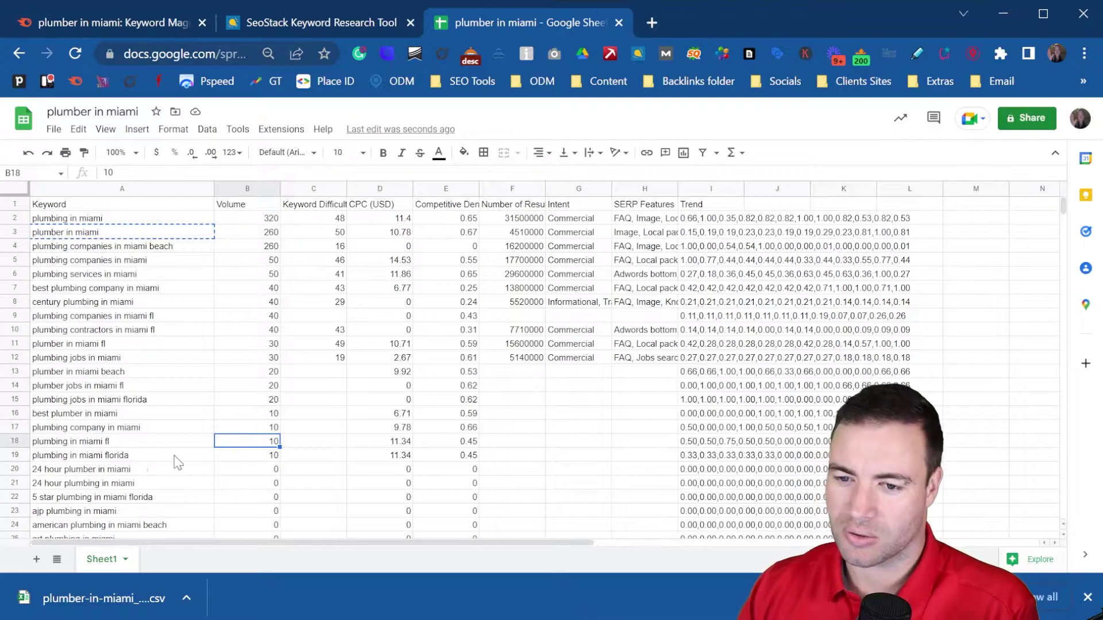
left_click_drag(155, 444, 153, 428)
left_click(155, 444)
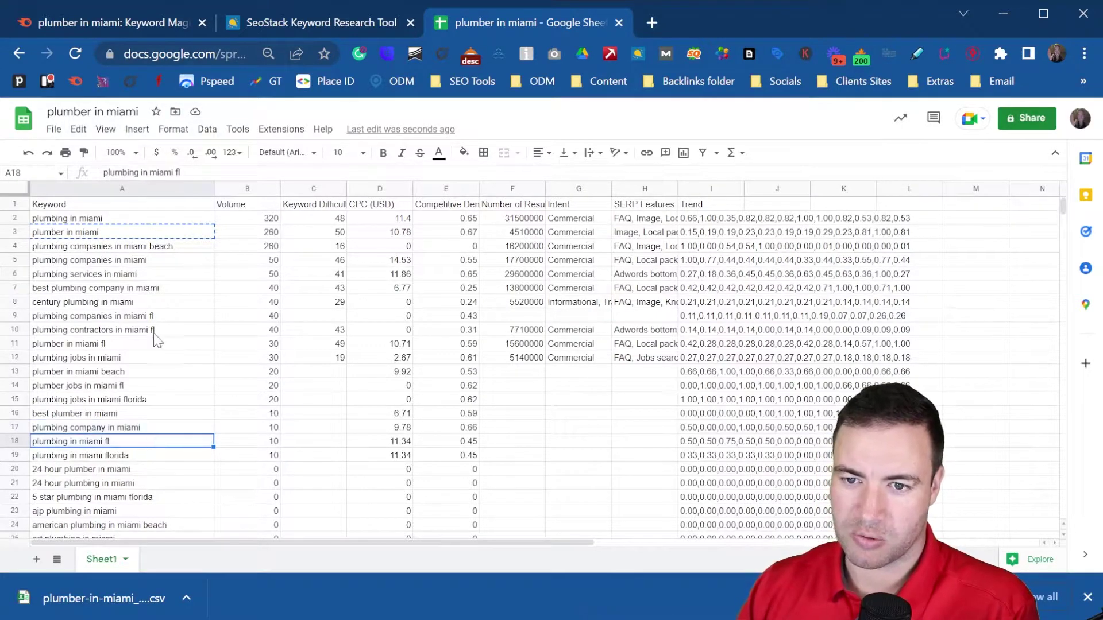
Step: Compare "plumber in miami", "plumbing in miami" and "plumbing services in miami" as candidate keywords, including the metrics in their rows
left_click(138, 235)
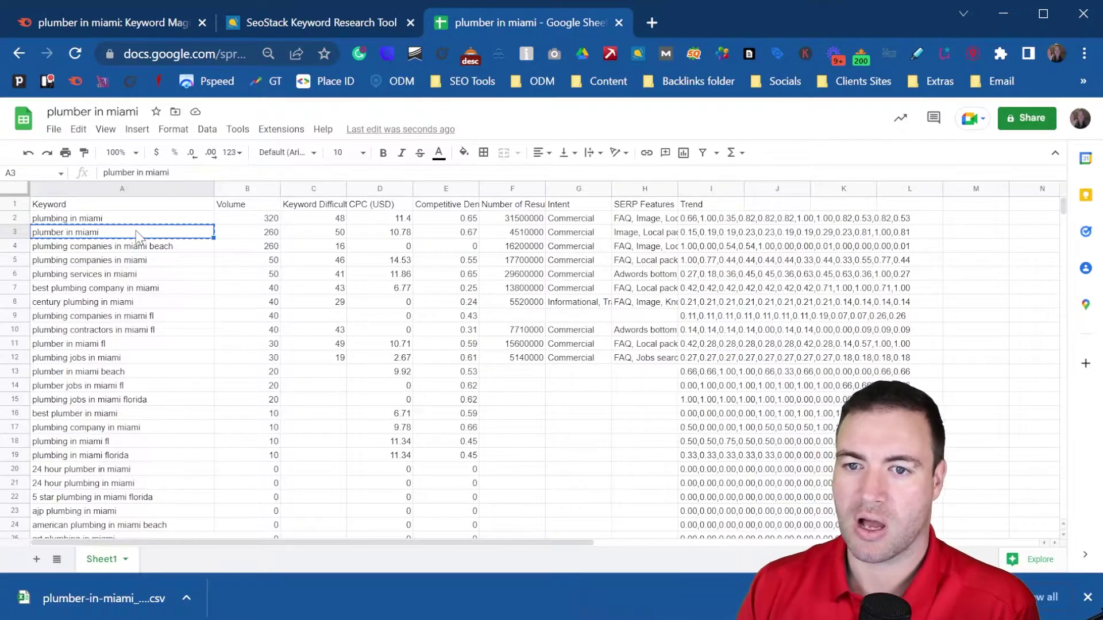
left_click(126, 219)
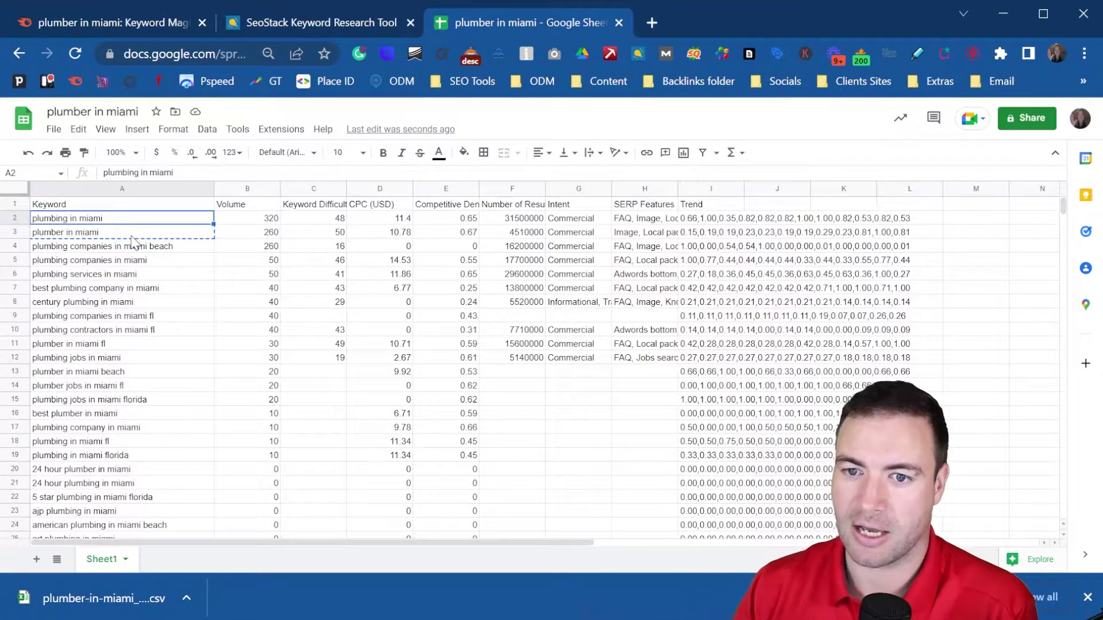
left_click(158, 275)
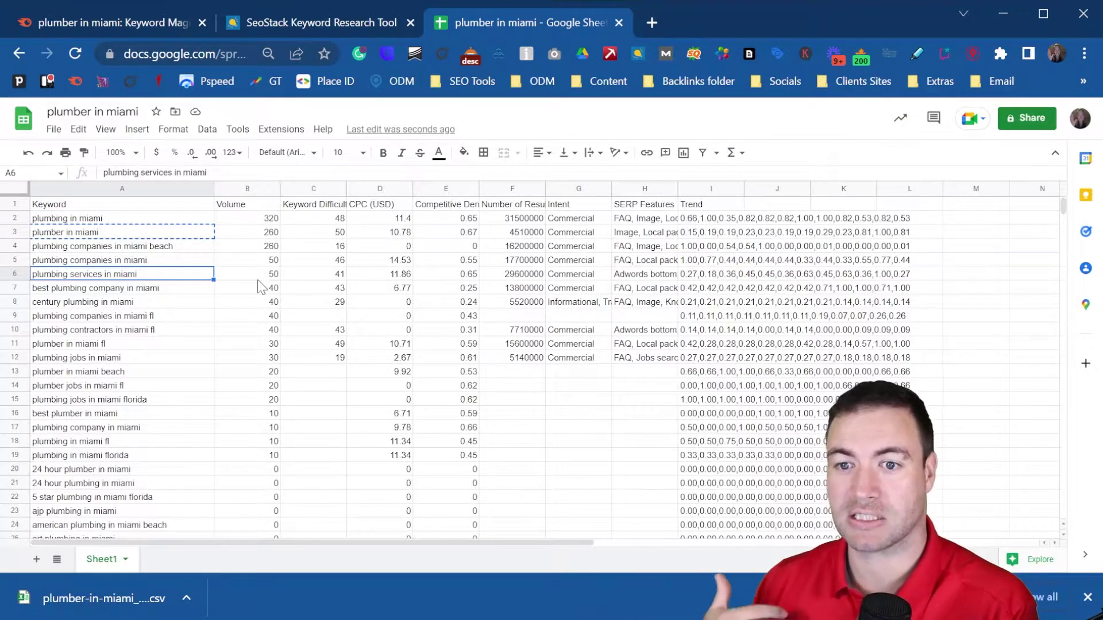
left_click(133, 220)
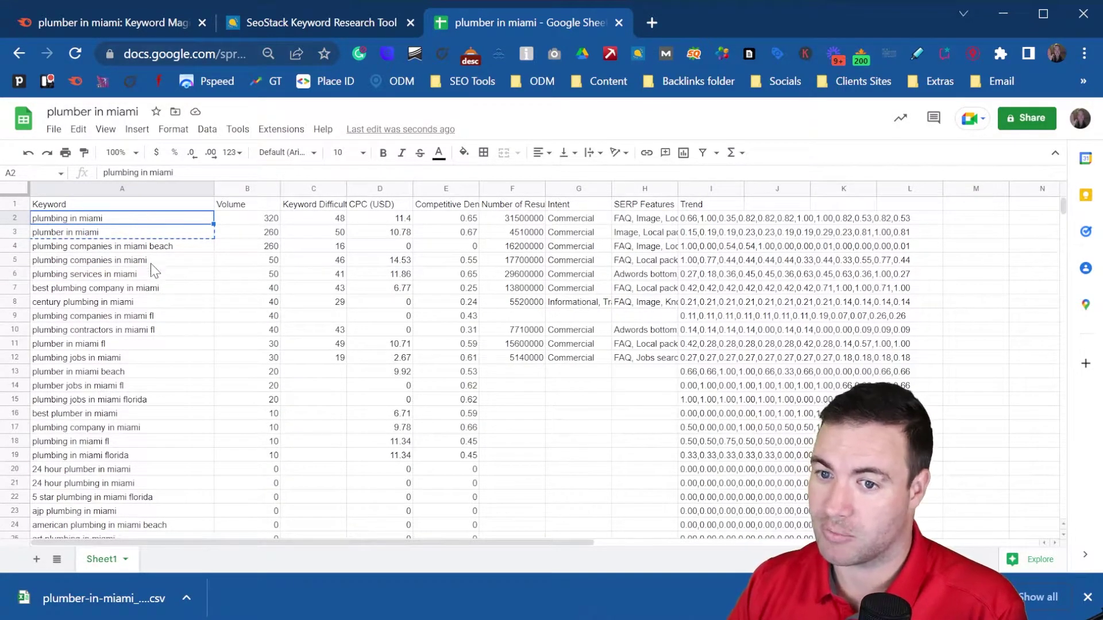
left_click_drag(156, 278, 525, 281)
left_click(524, 280)
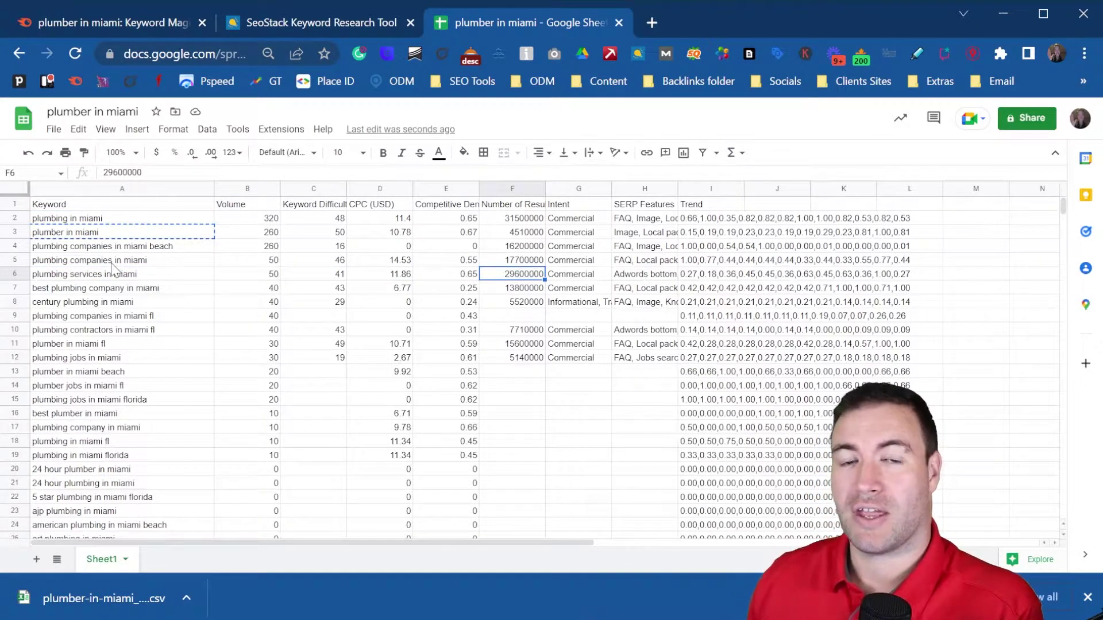
Step: Copy the keyword "plumbing in miami" from cell A2 and search Google for it in a new browser tab
left_click(118, 221)
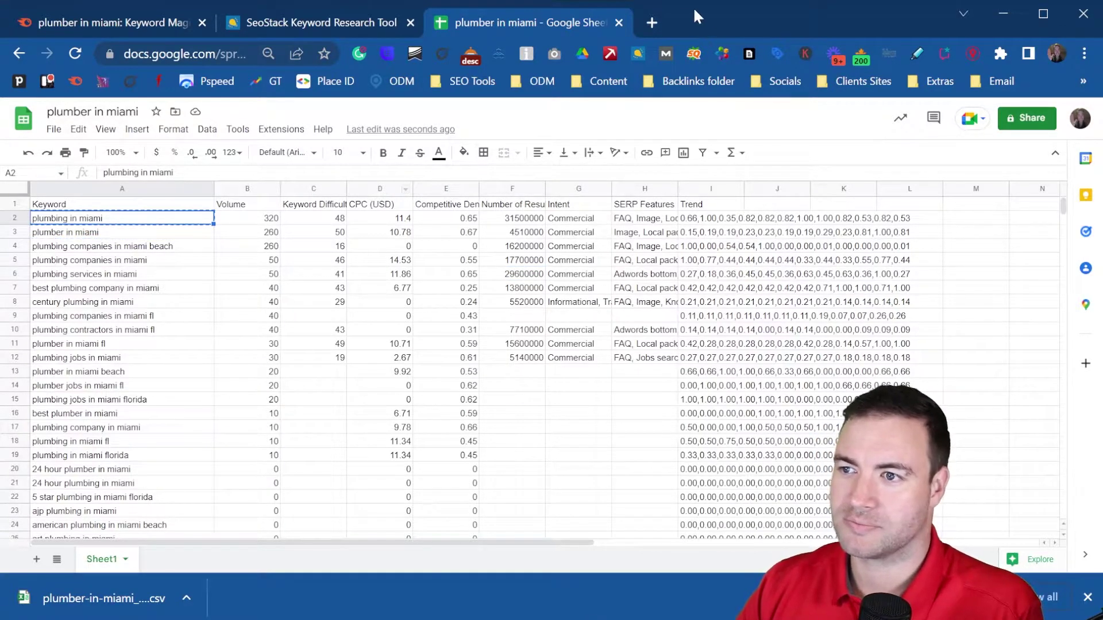
left_click(651, 23)
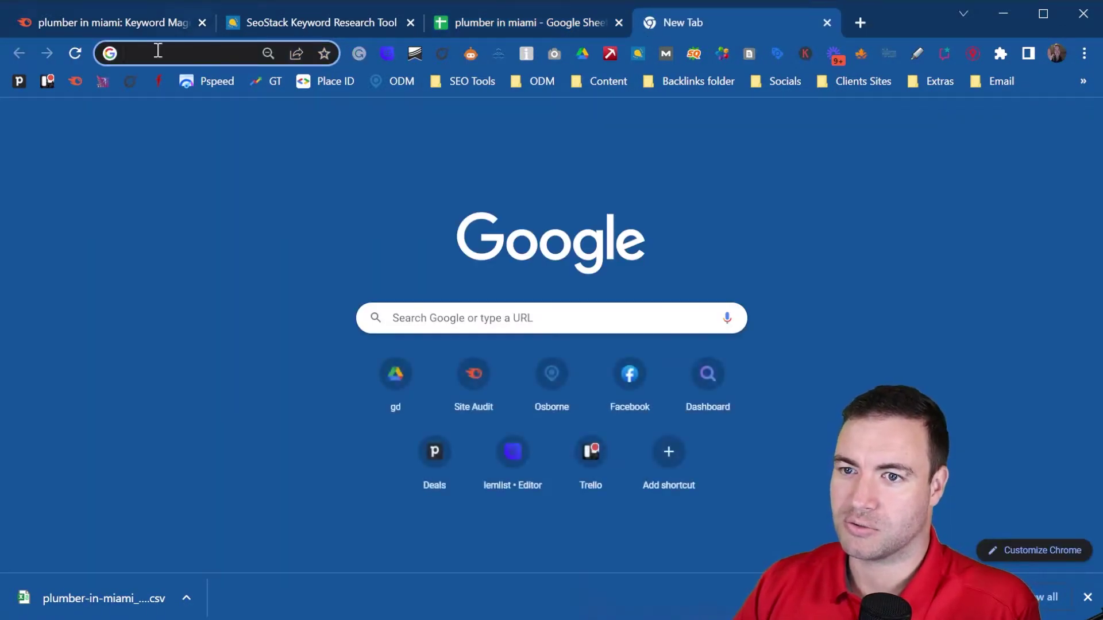
key("ctrl+v")
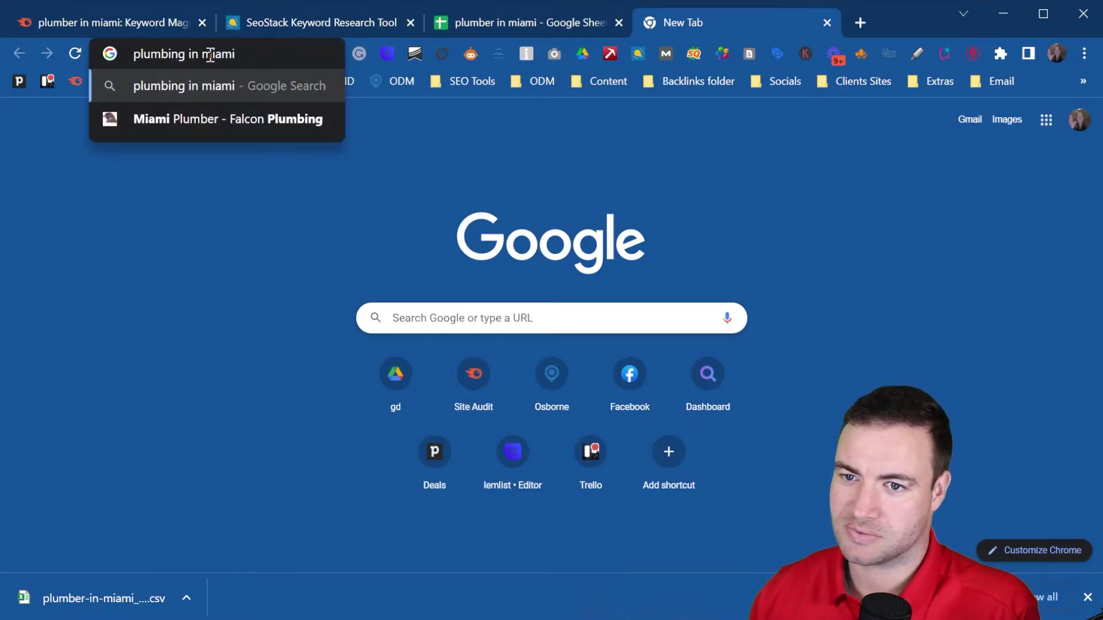
key("Return")
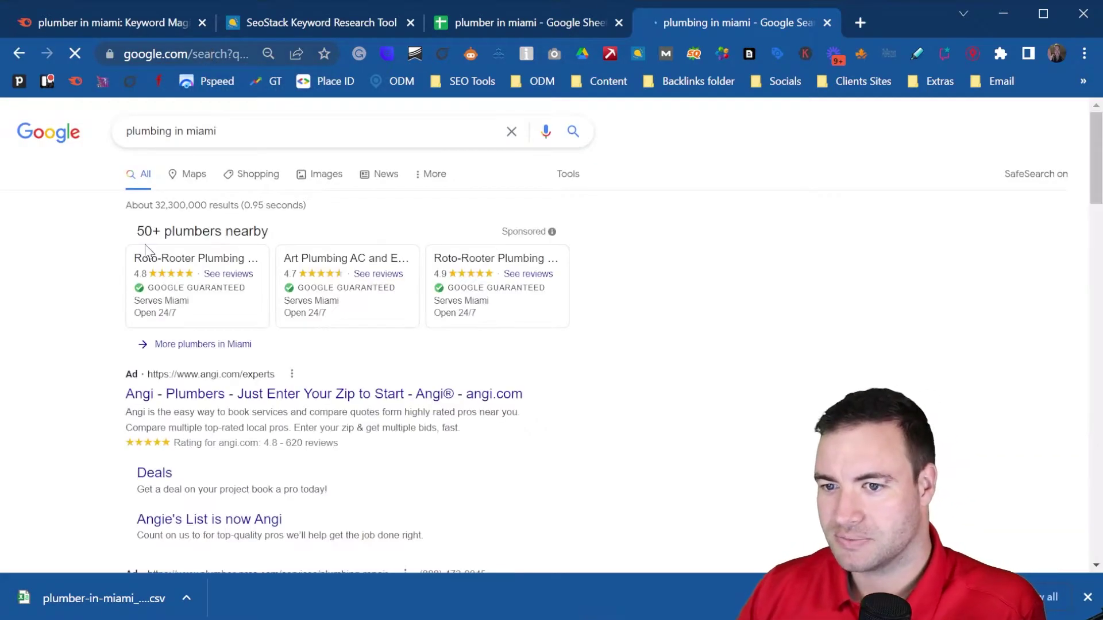
Step: Examine the Google results for "plumbing in miami", covering the ads, local map listings and top organic pages
scroll(68, 339, "down", 9)
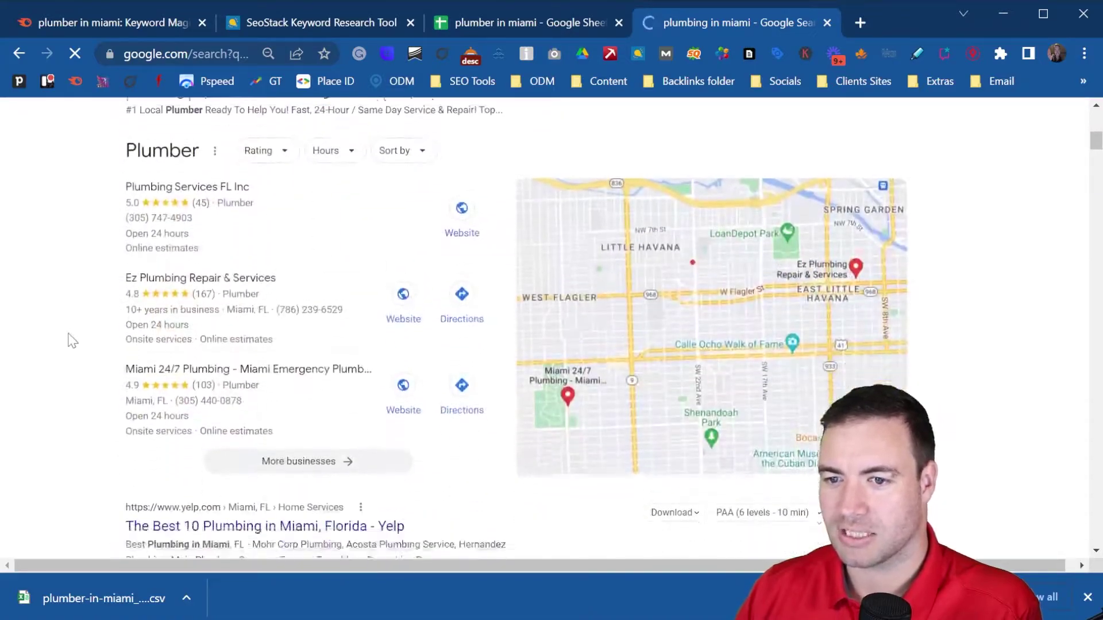
scroll(72, 341, "down", 2)
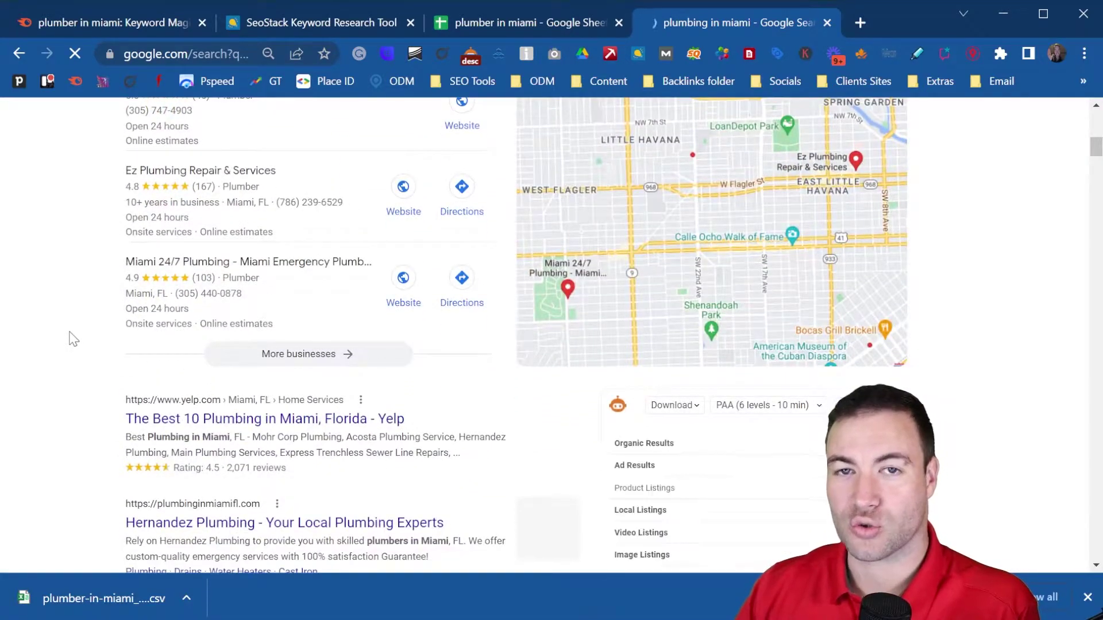
scroll(69, 350, "down", 5)
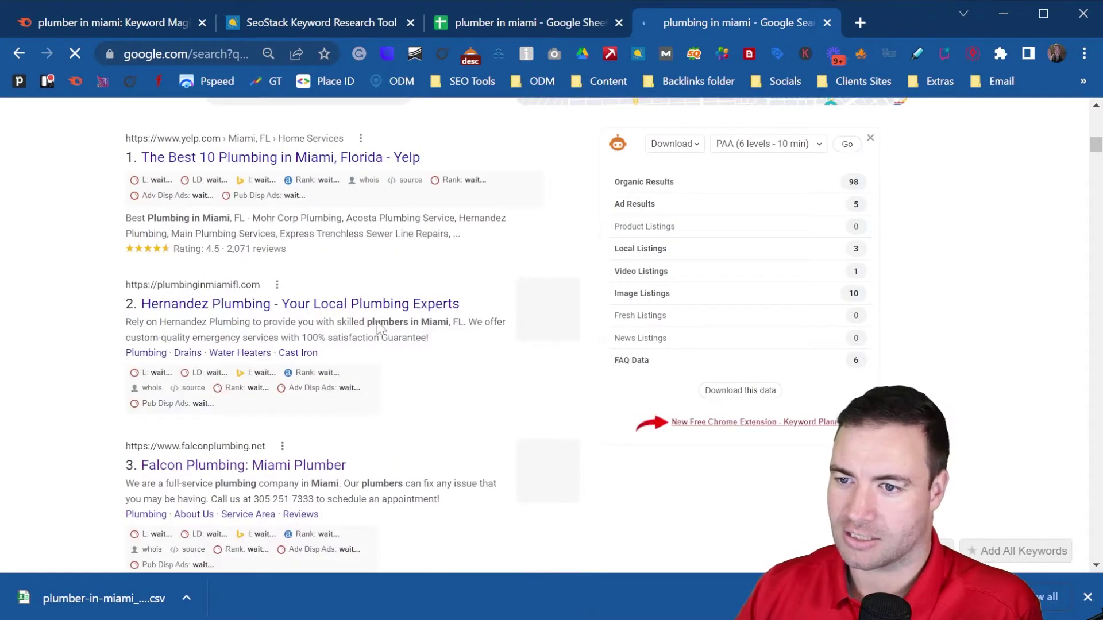
scroll(333, 330, "down", 3)
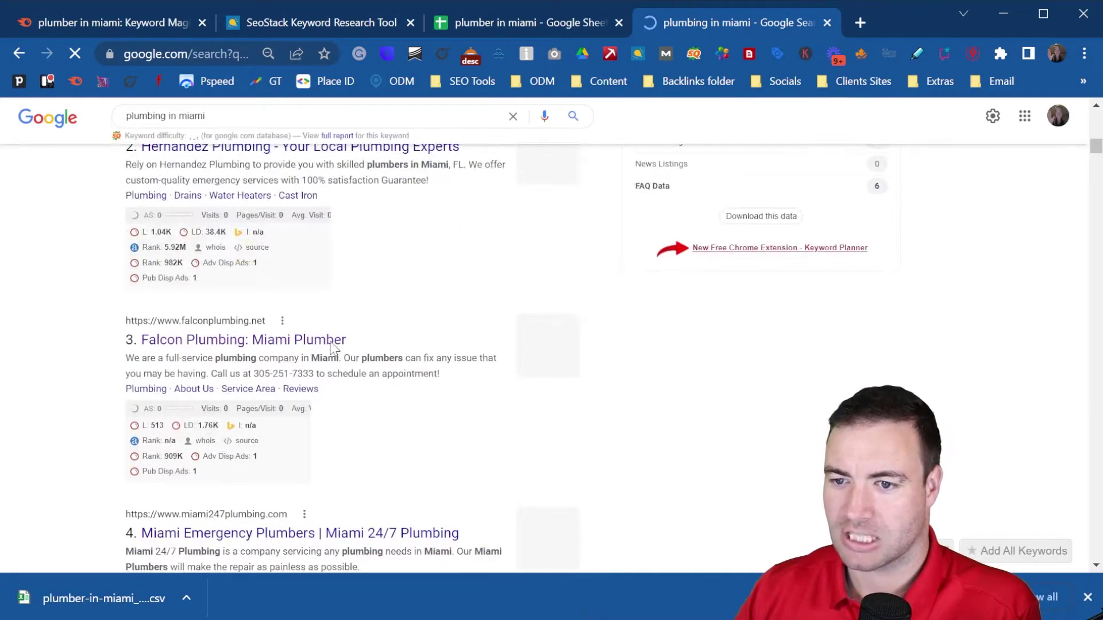
scroll(273, 381, "down", 3)
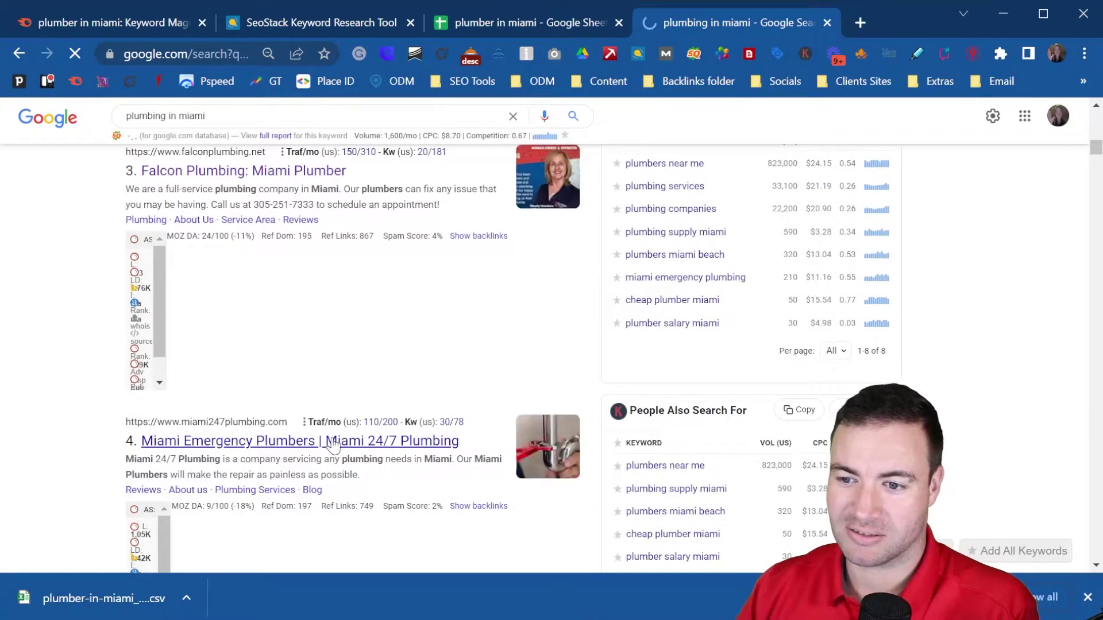
scroll(322, 451, "down", 6)
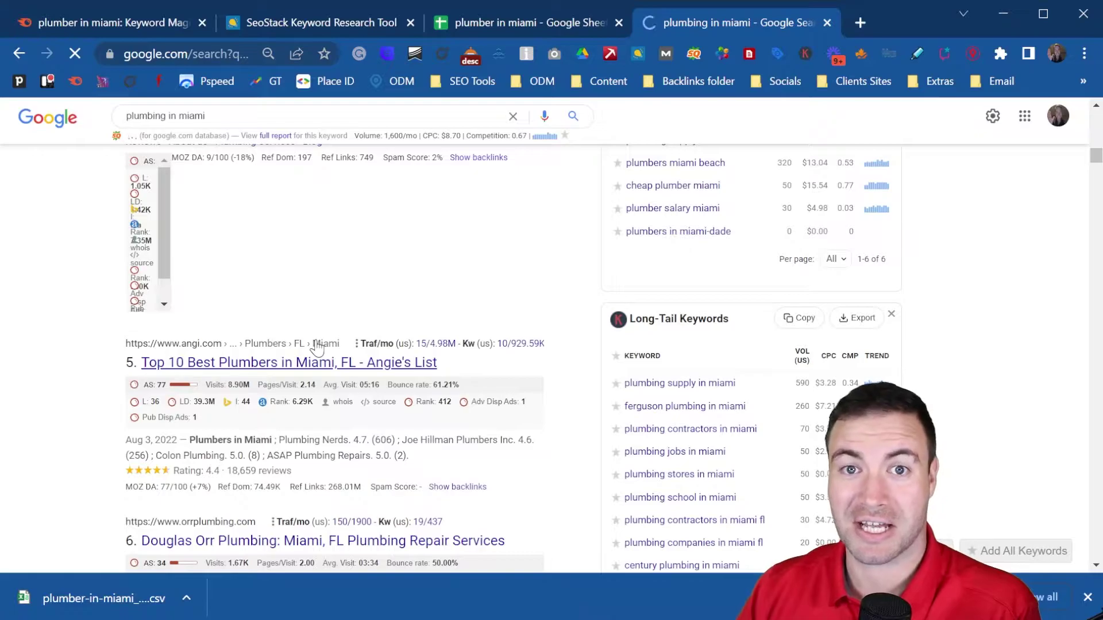
scroll(313, 351, "down", 2)
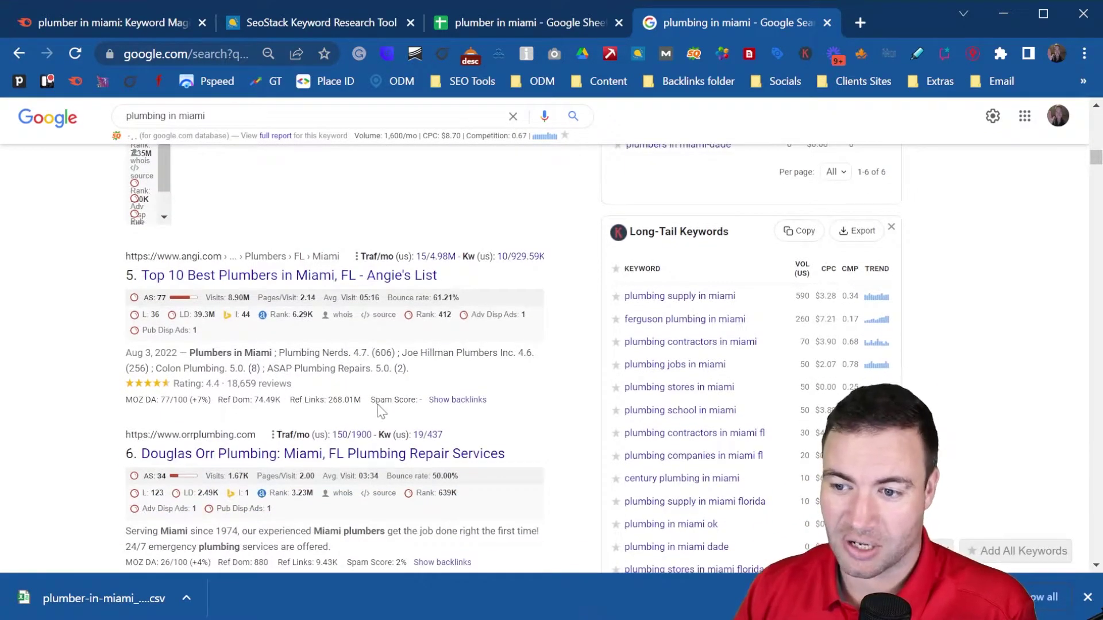
scroll(375, 413, "down", 5)
scroll(320, 391, "up", 15)
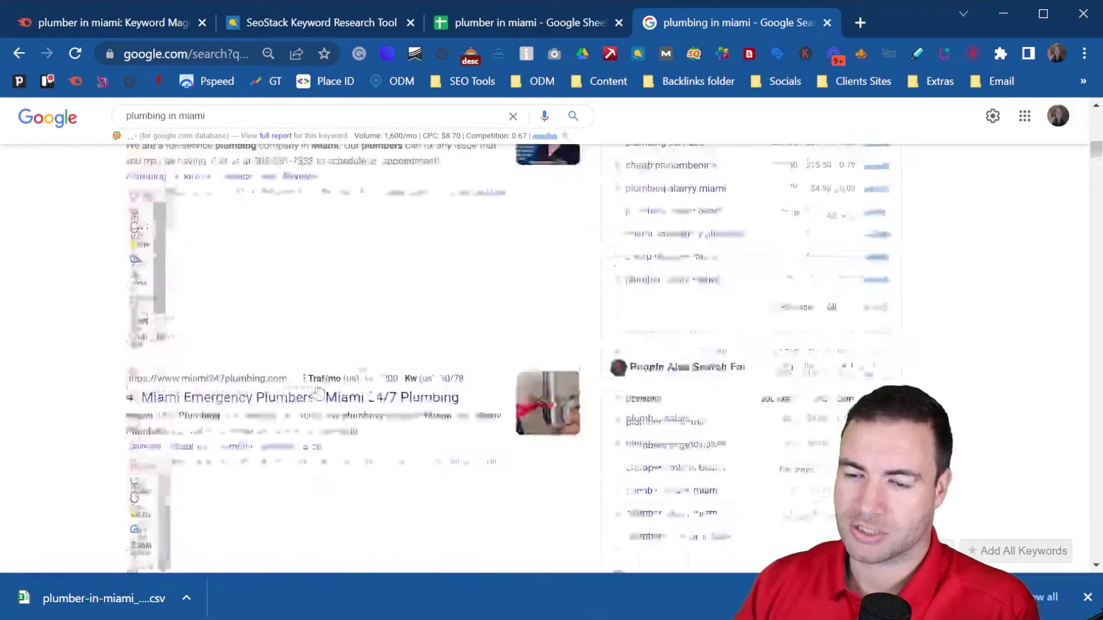
scroll(266, 394, "down", 2)
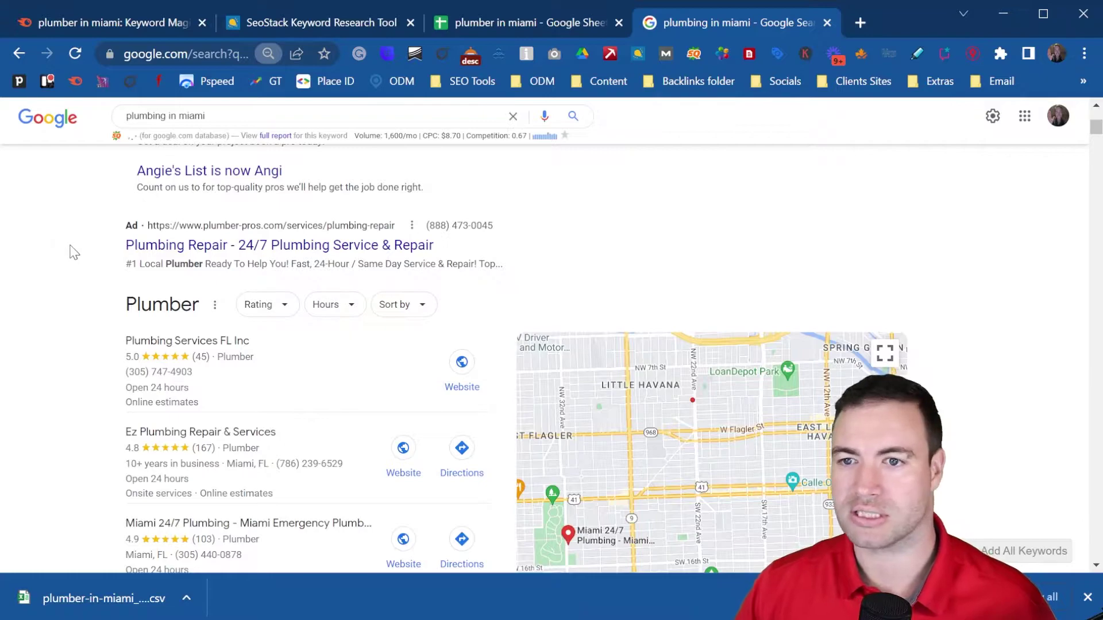
Step: Close the downloads bar and examine the organic Google results for "plumbing in miami" in positions 1 to 9, including their authority and backlink metrics
key("ctrl+minus")
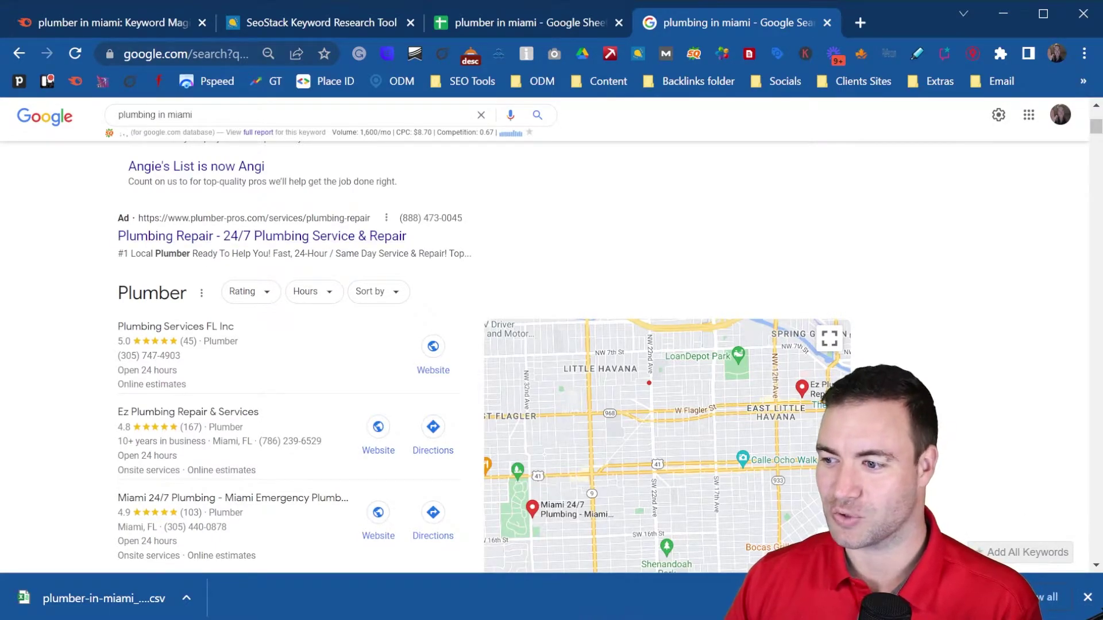
left_click(1087, 598)
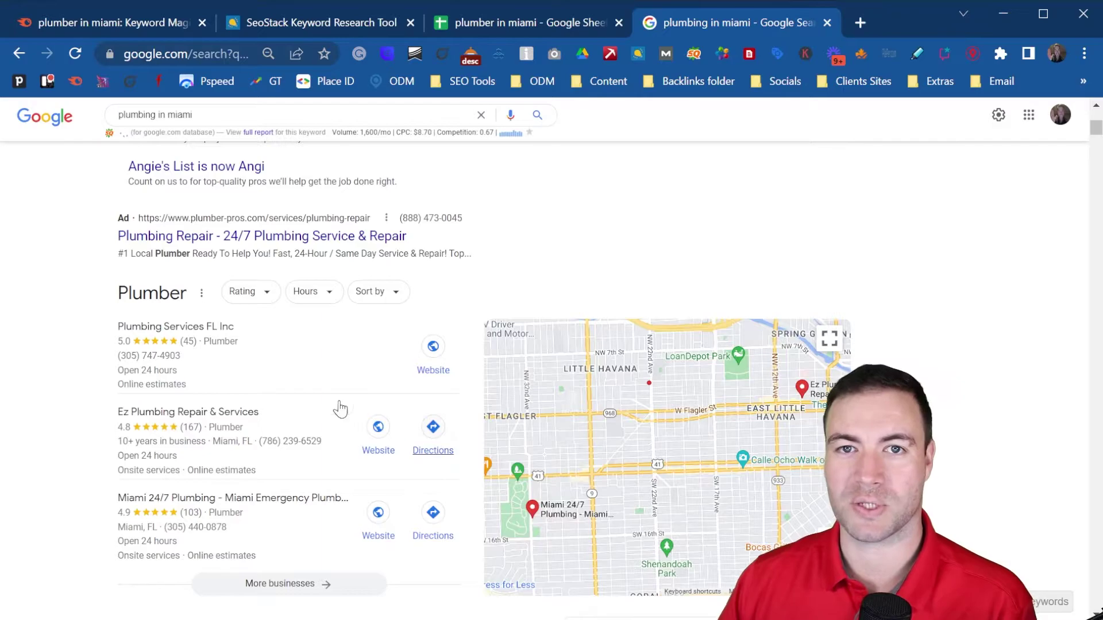
scroll(291, 377, "down", 6)
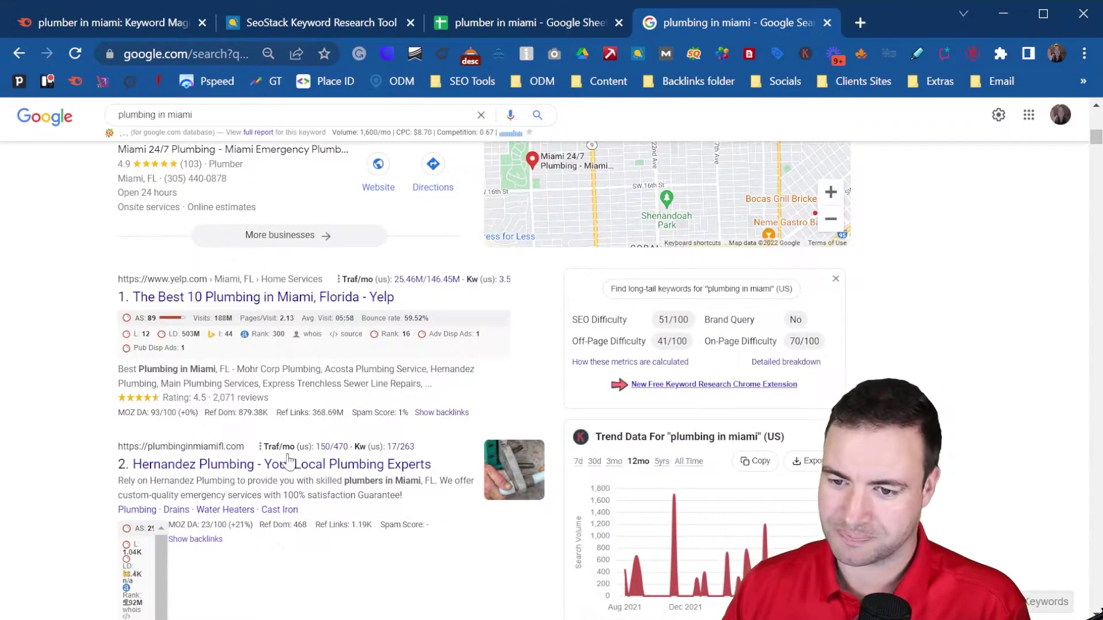
scroll(288, 454, "down", 3)
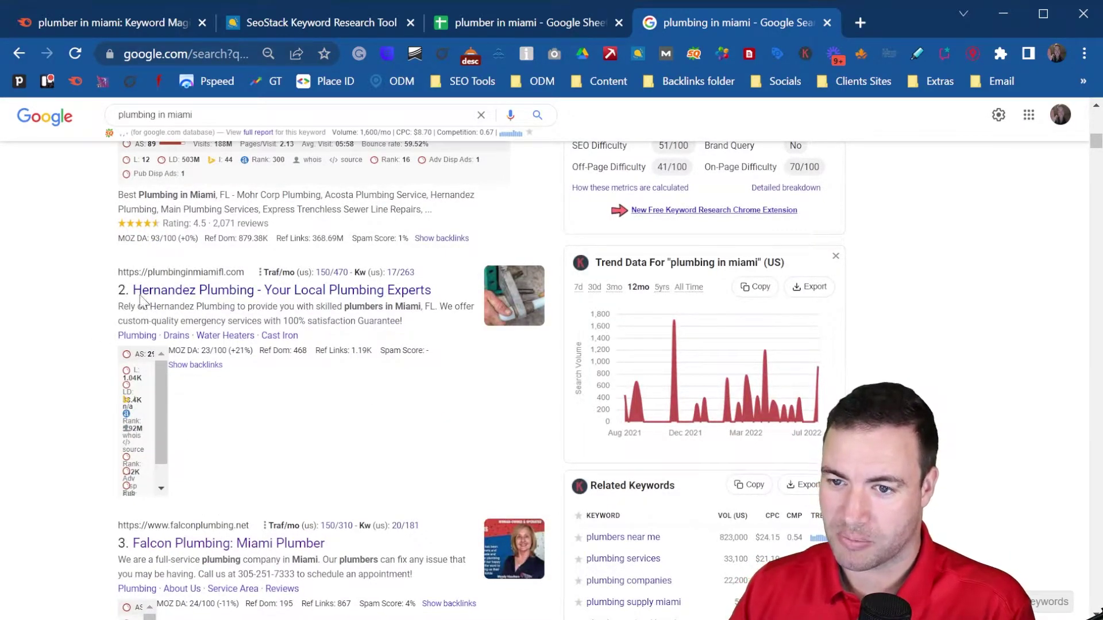
scroll(242, 313, "up", 3)
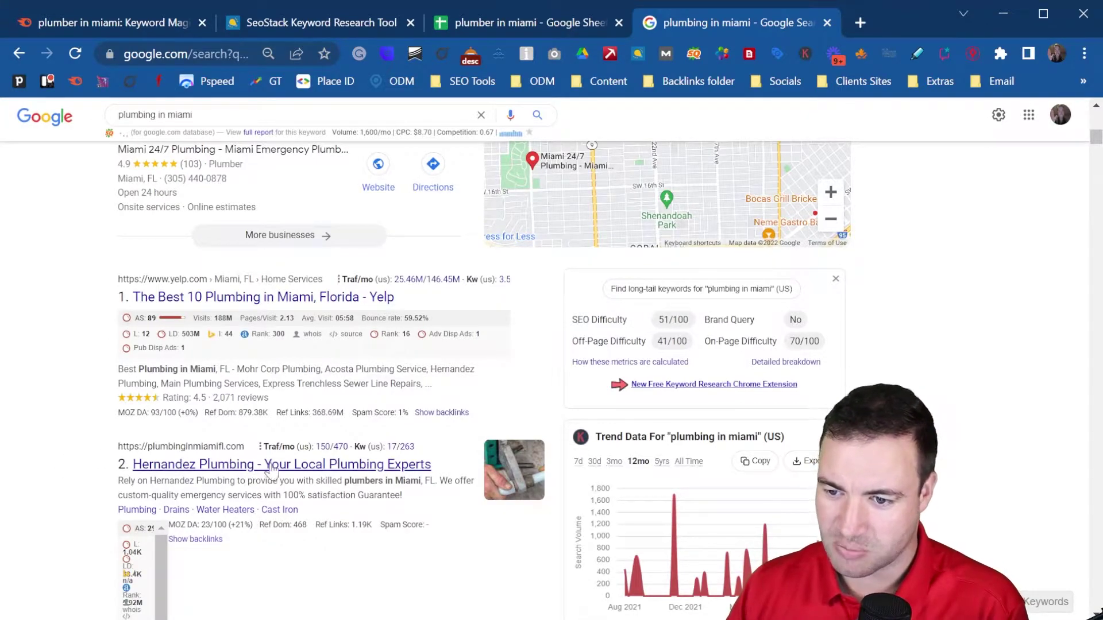
scroll(118, 403, "down", 2)
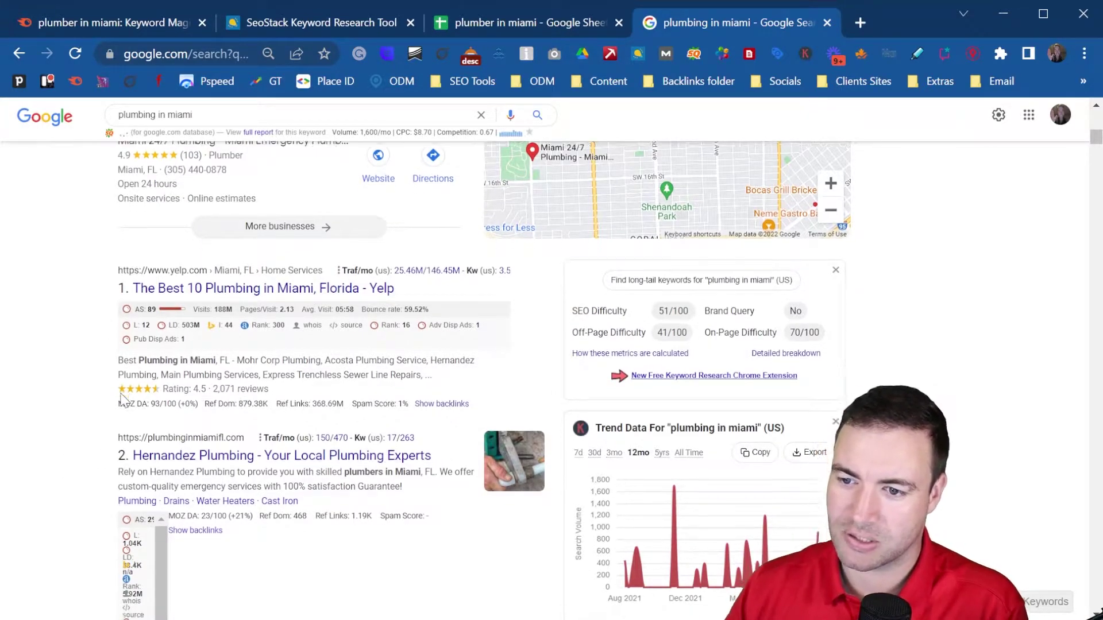
scroll(86, 396, "down", 1)
scroll(66, 399, "down", 5)
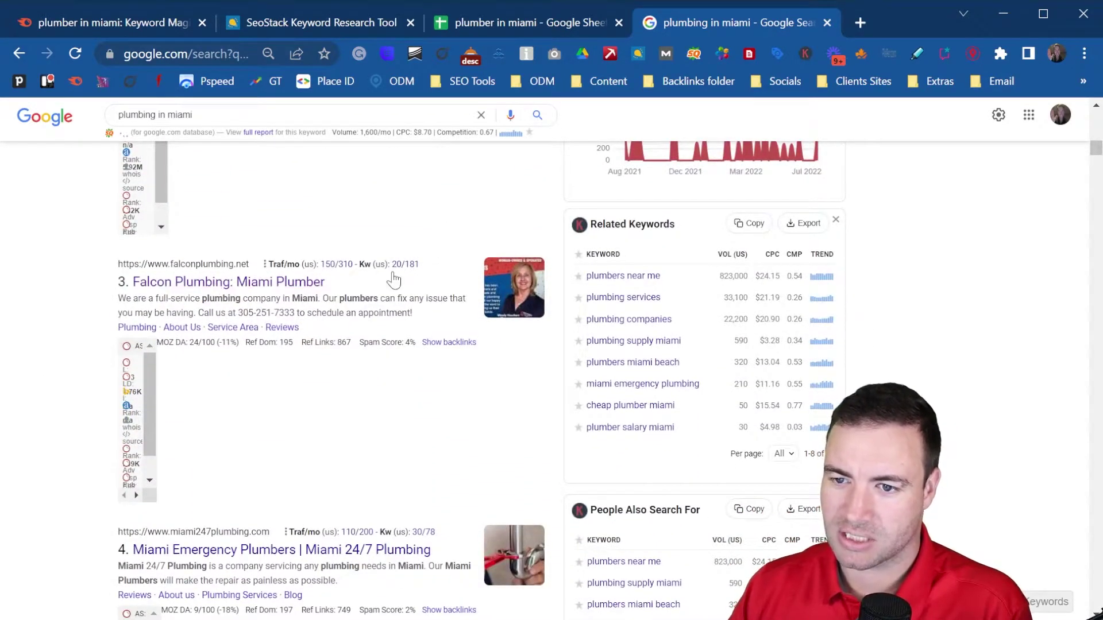
scroll(192, 292, "down", 2)
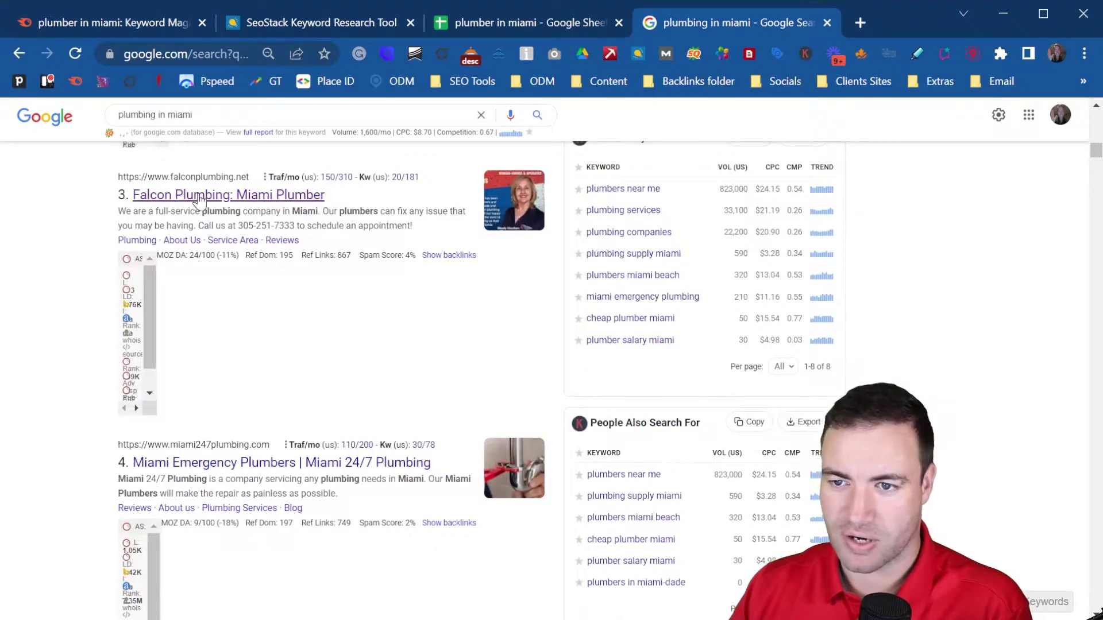
scroll(235, 449, "down", 1)
scroll(173, 402, "down", 1)
scroll(290, 380, "down", 5)
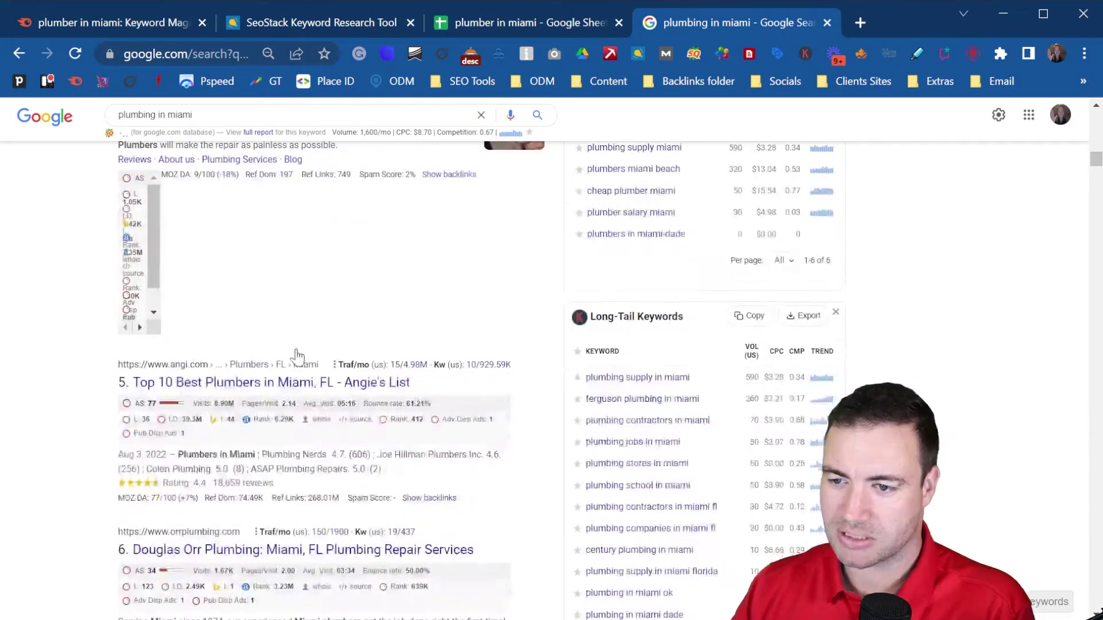
scroll(224, 381, "down", 3)
scroll(415, 397, "down", 3)
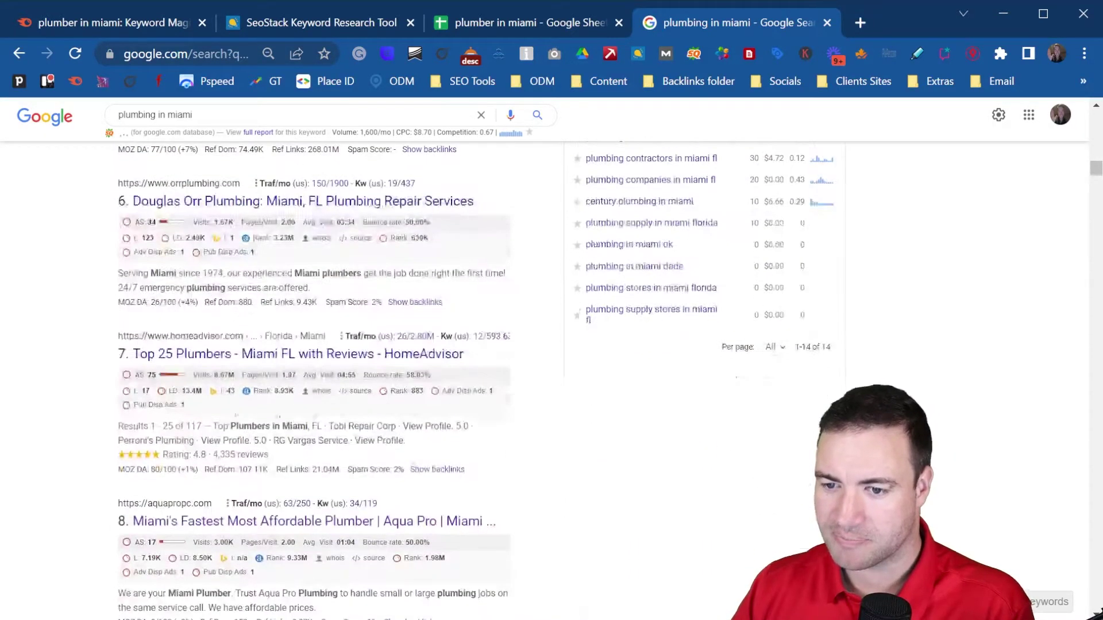
scroll(322, 397, "down", 3)
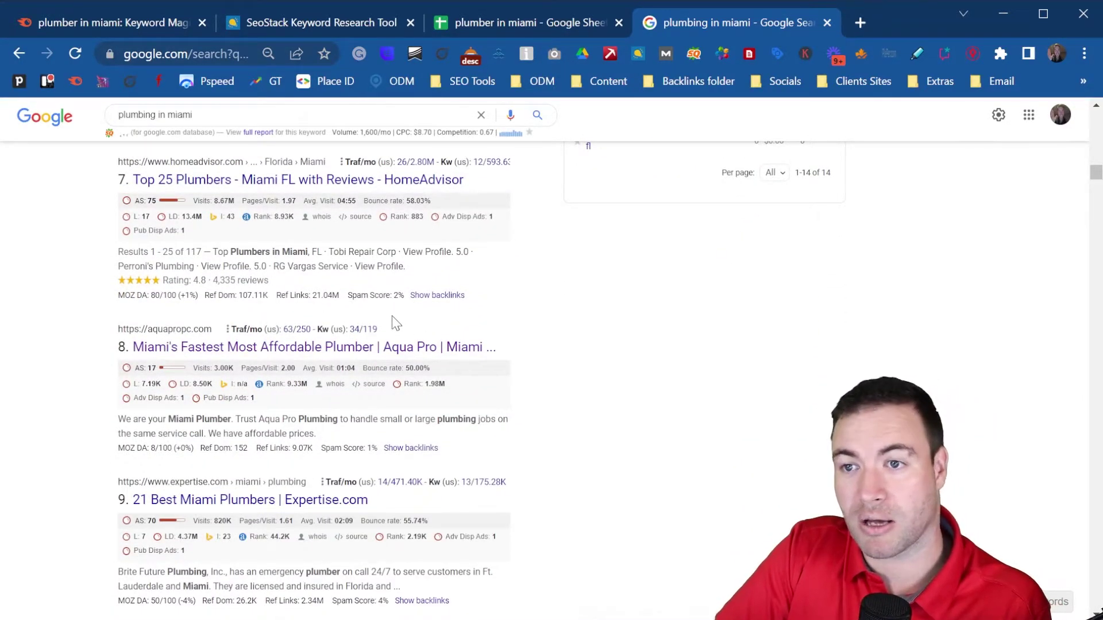
Step: Compare the competitive density, CPC and keyword difficulty of "plumbing in miami" and "plumber in miami" in the spreadsheet
left_click(86, 24)
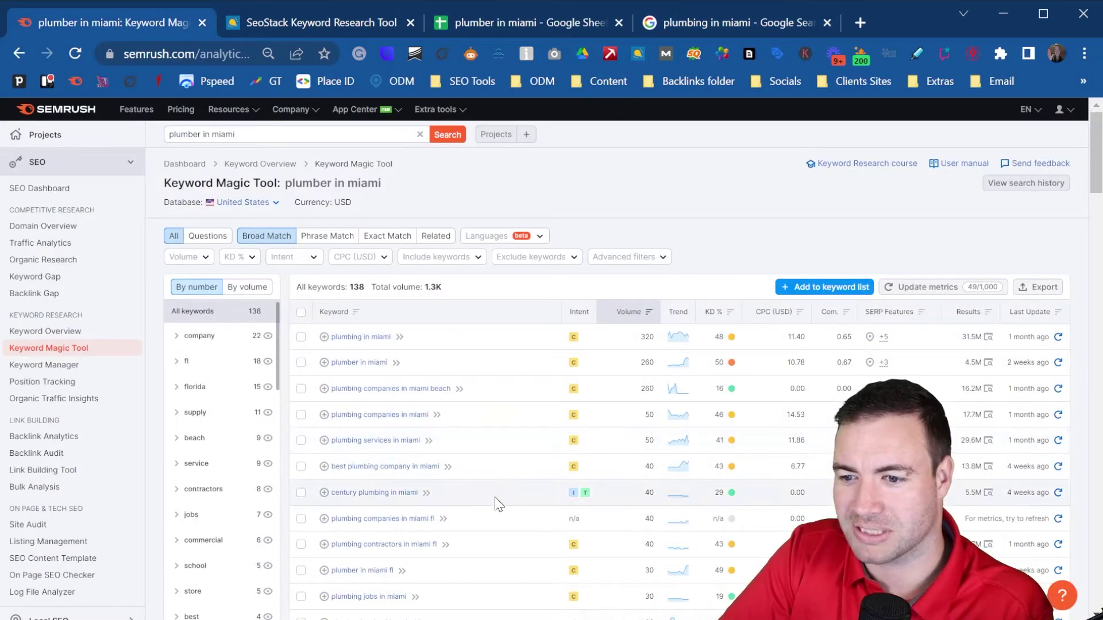
scroll(495, 501, "down", 2)
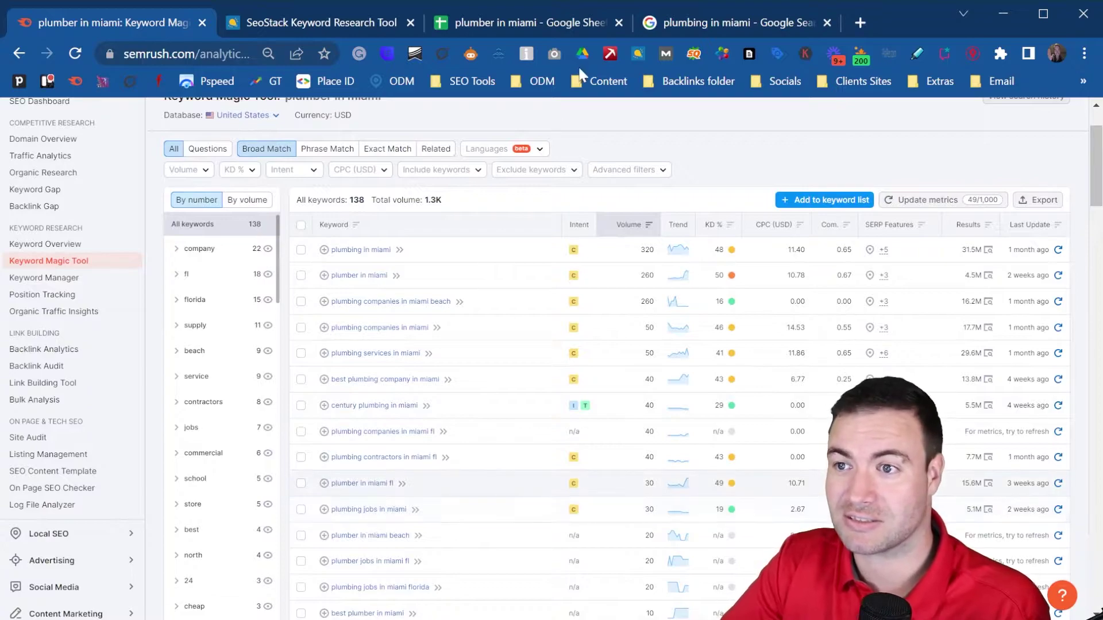
left_click(533, 20)
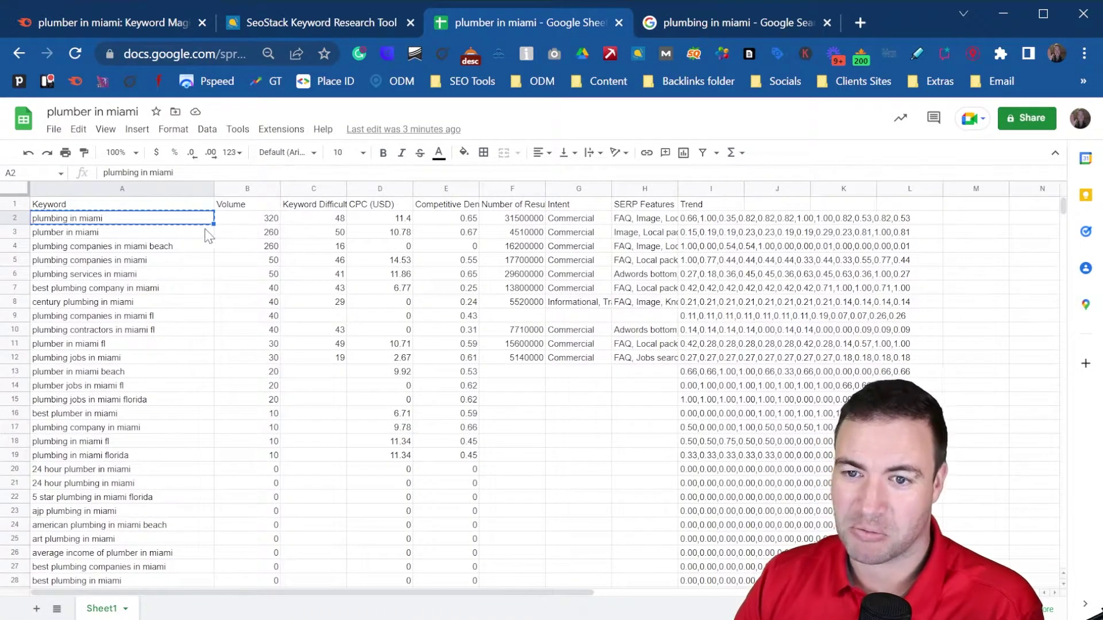
left_click(182, 235)
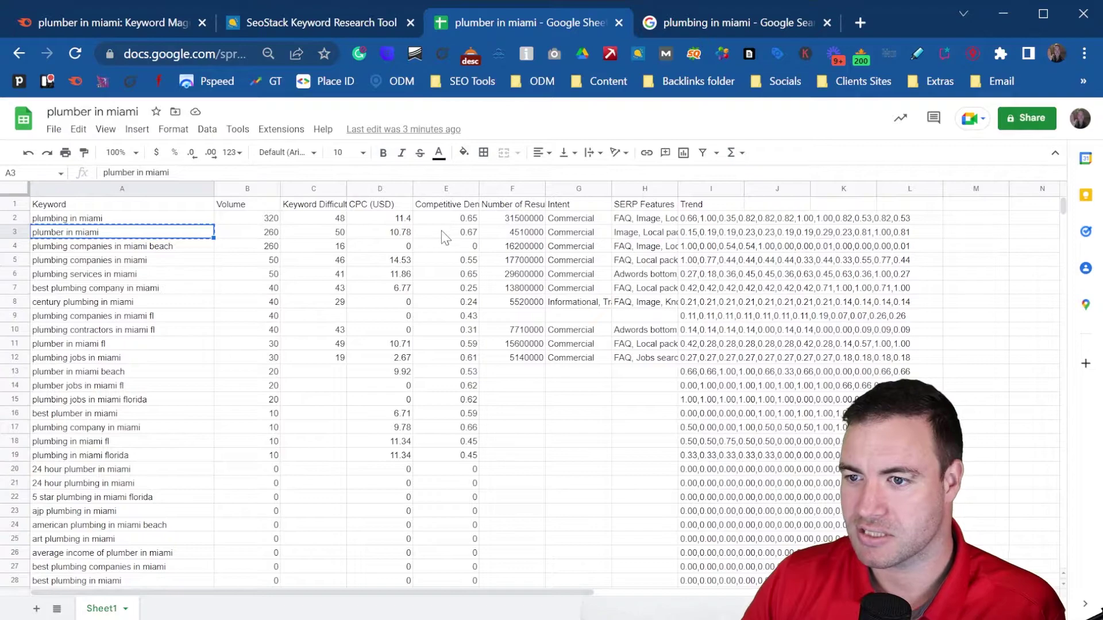
left_click_drag(446, 219, 445, 235)
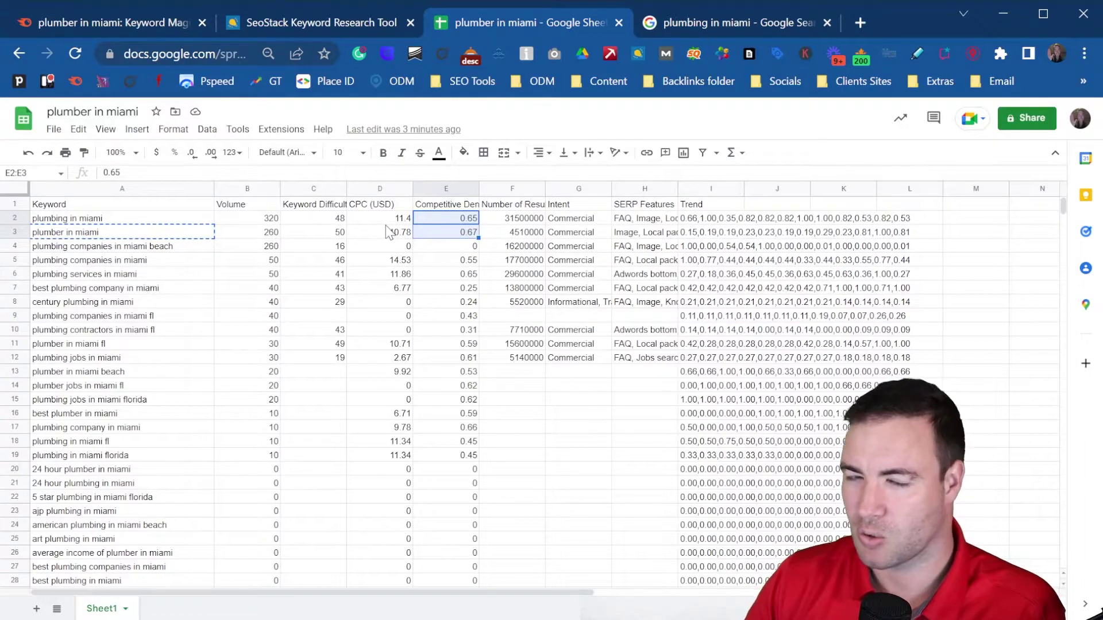
left_click_drag(394, 219, 395, 240)
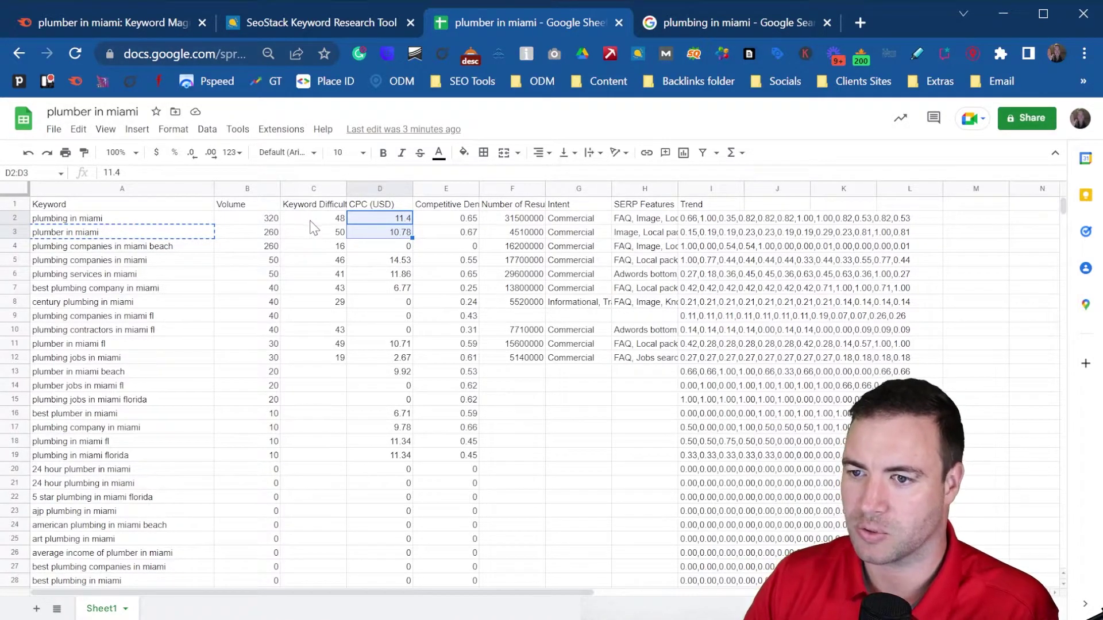
left_click_drag(322, 219, 440, 238)
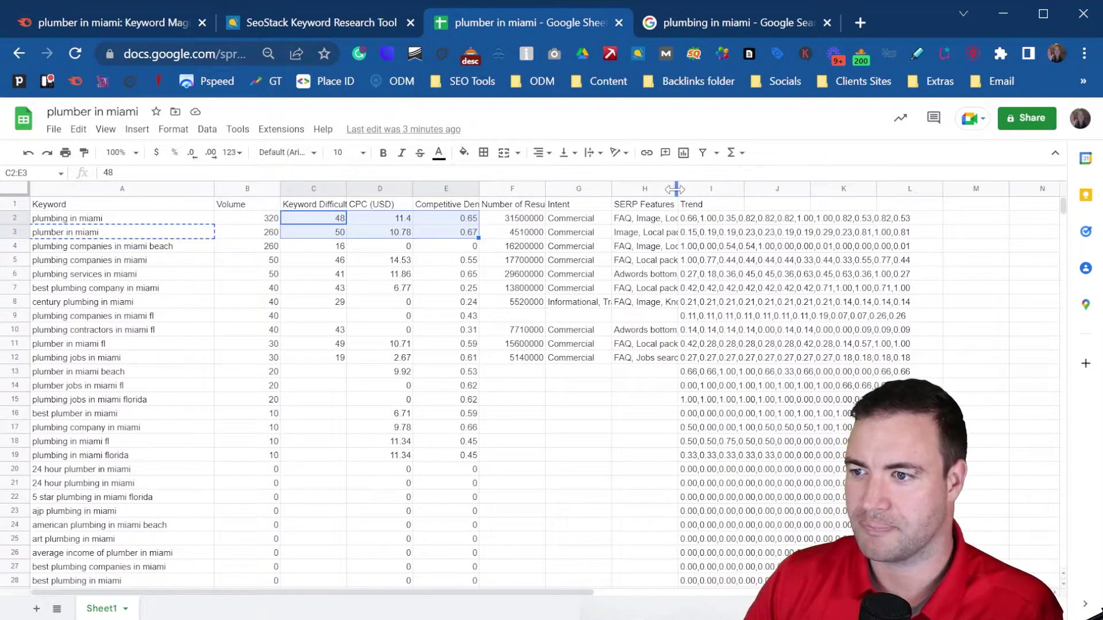
Step: Widen the SERP Features column to fit its text and compare the features listed for "plumbing in miami" and "plumber in miami"
left_click_drag(747, 199, 866, 189)
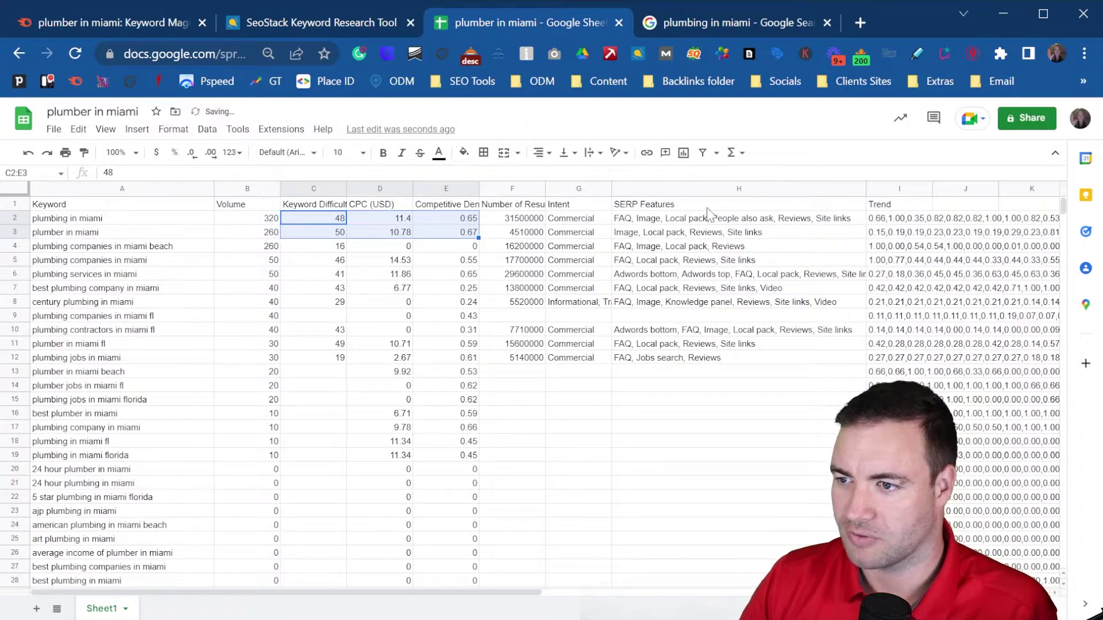
left_click(769, 220)
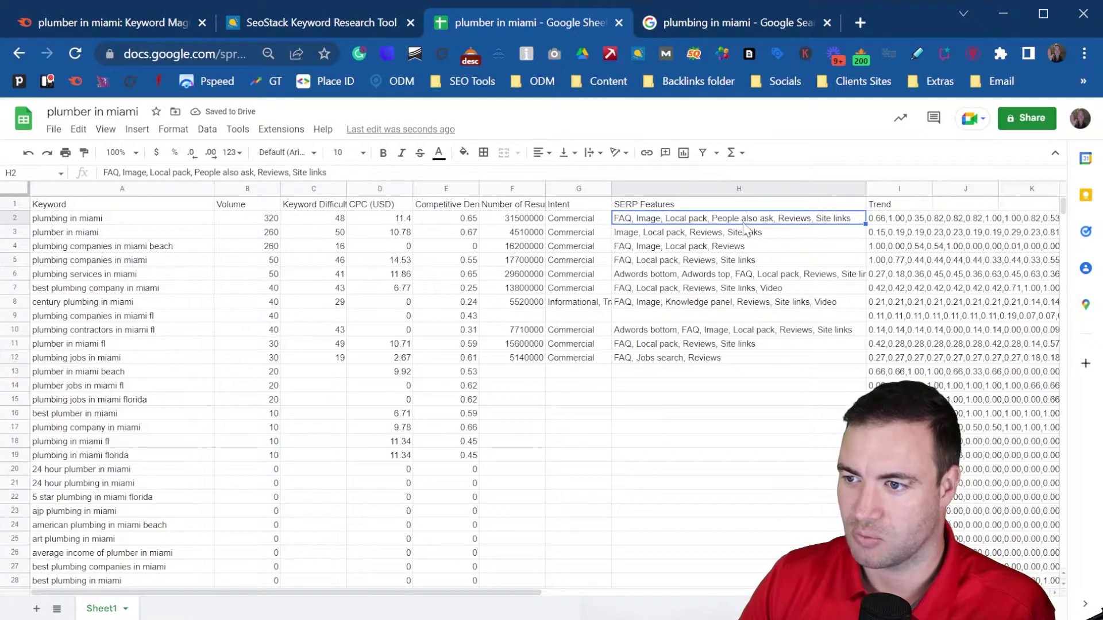
left_click(775, 235)
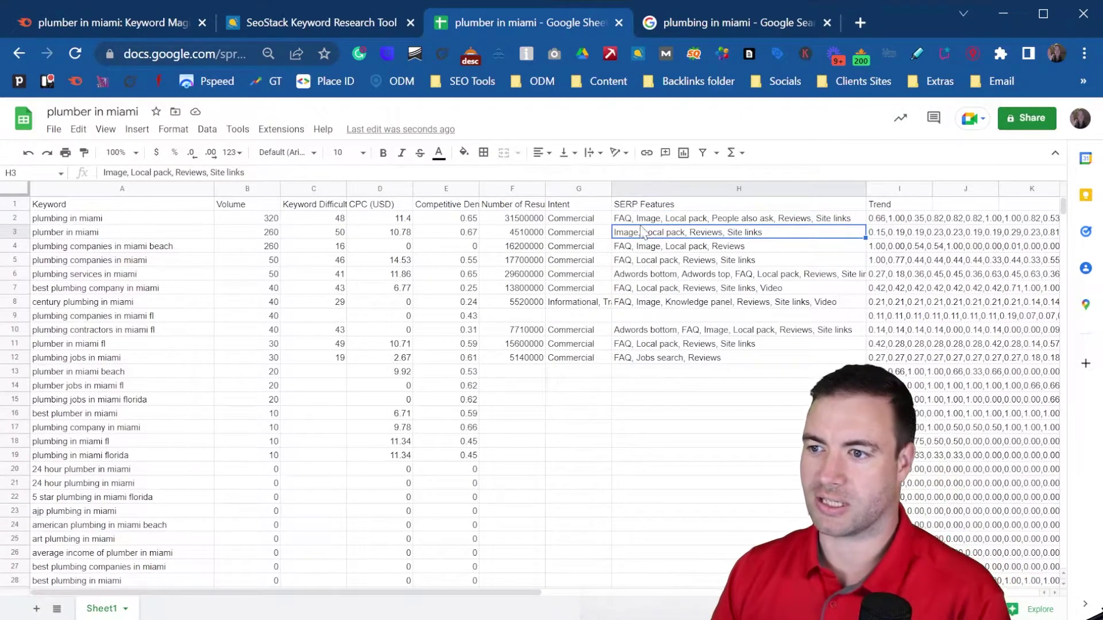
left_click(661, 220)
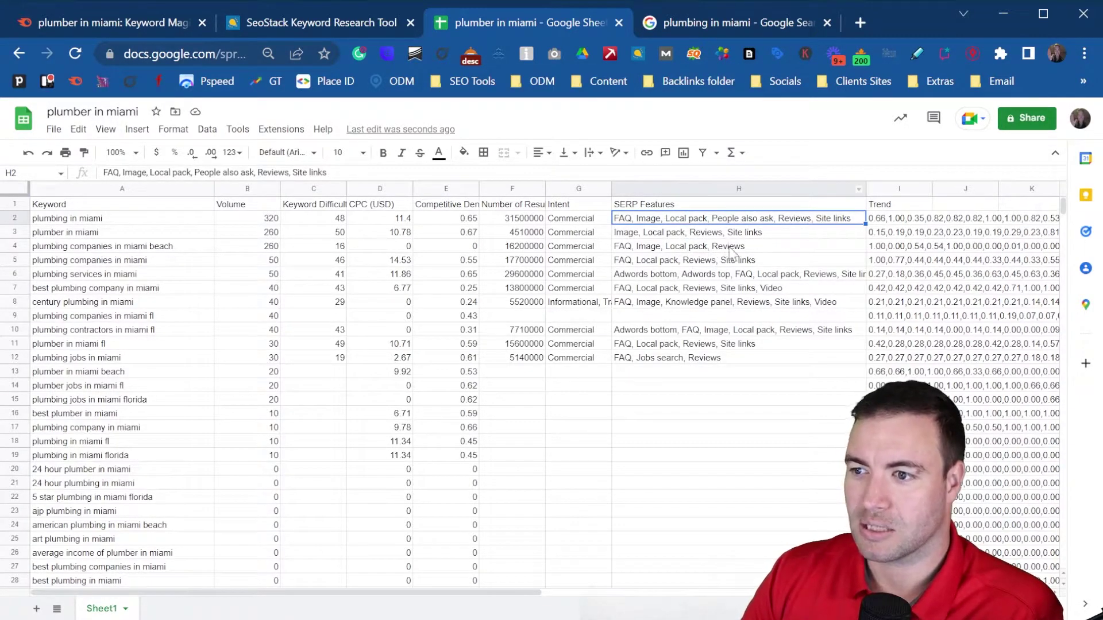
left_click_drag(632, 236, 133, 228)
Step: Compare the search volumes of "plumbing in miami" and "plumber in miami", and return to the Google results
left_click(149, 236)
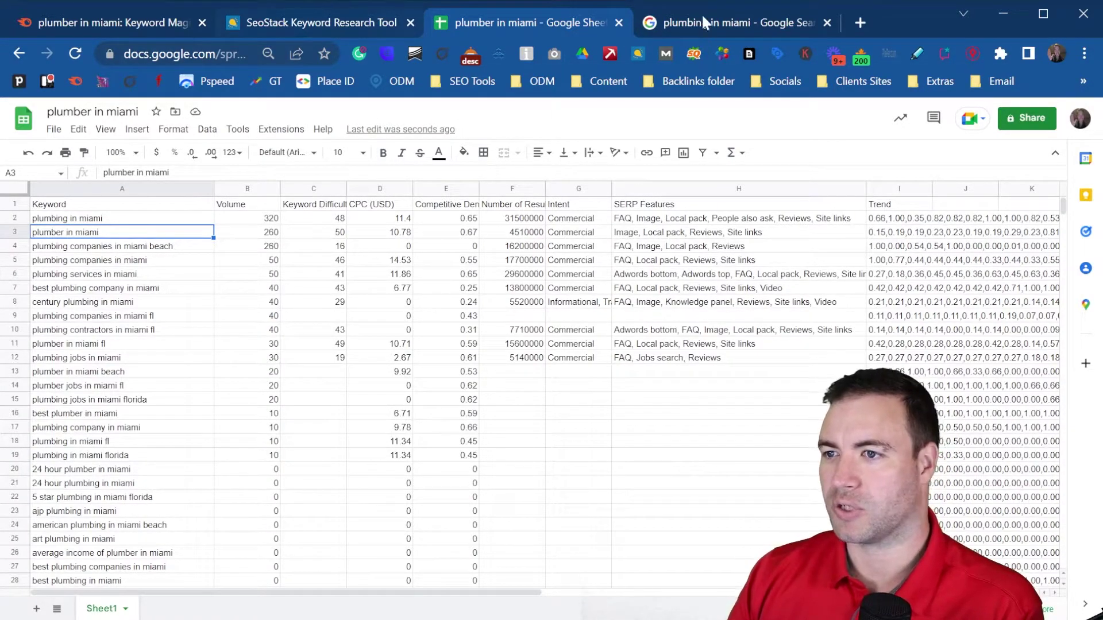
left_click_drag(231, 220, 233, 239)
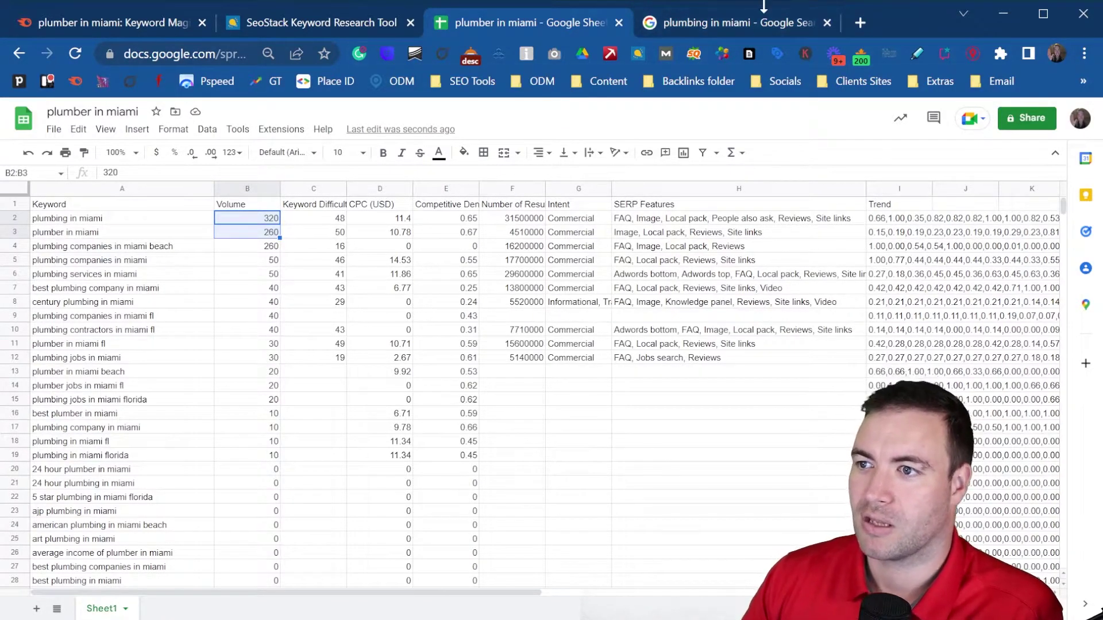
left_click(750, 19)
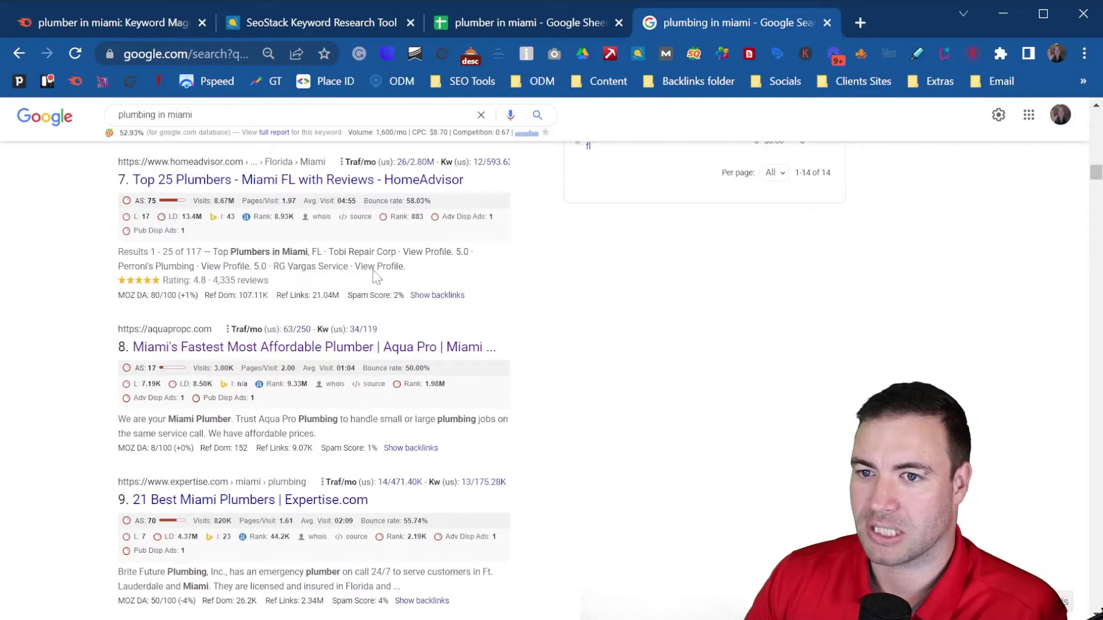
Step: Switch to Semrush and open the Domain Overview tool
left_click(122, 17)
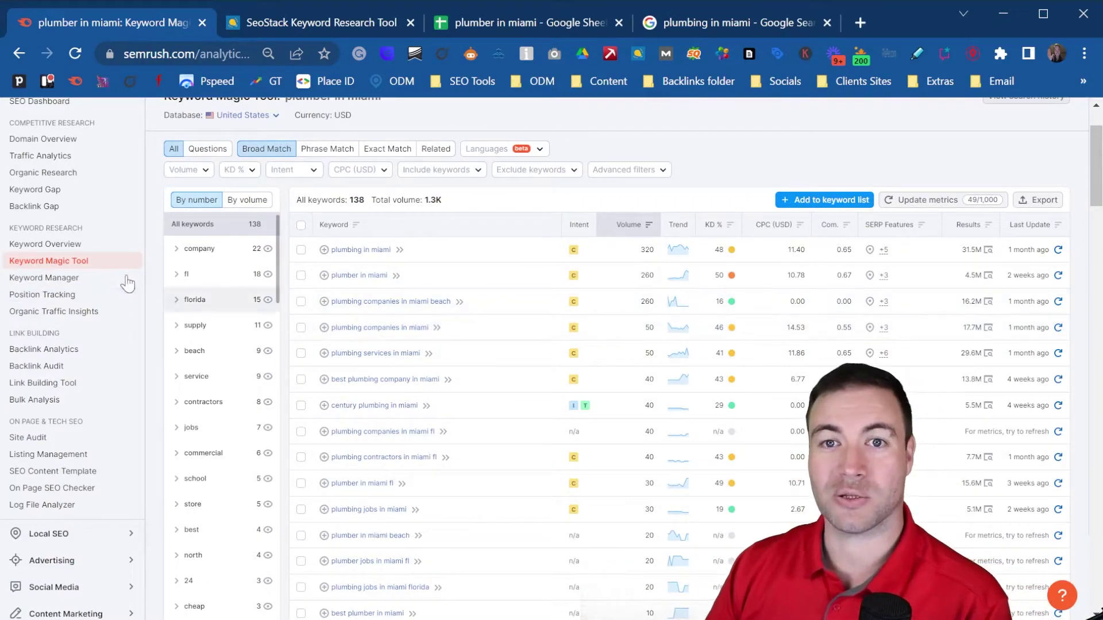
scroll(128, 281, "up", 2)
left_click(94, 233)
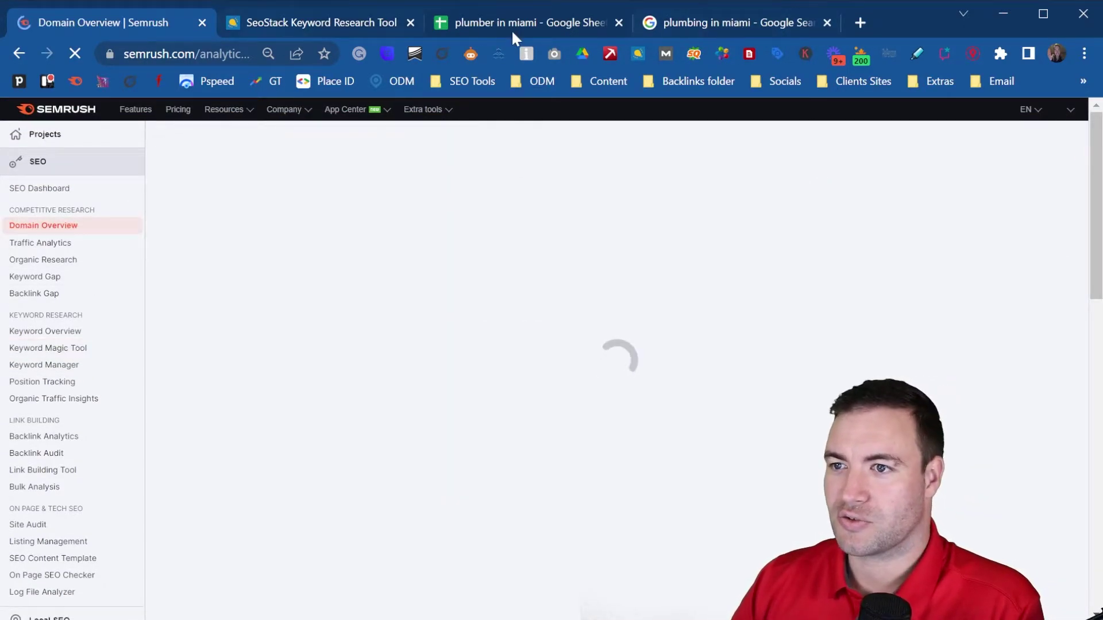
Step: Copy the keyword "plumber in miami" from cell A3 of the spreadsheet and search Google for it in the existing results tab
left_click(512, 29)
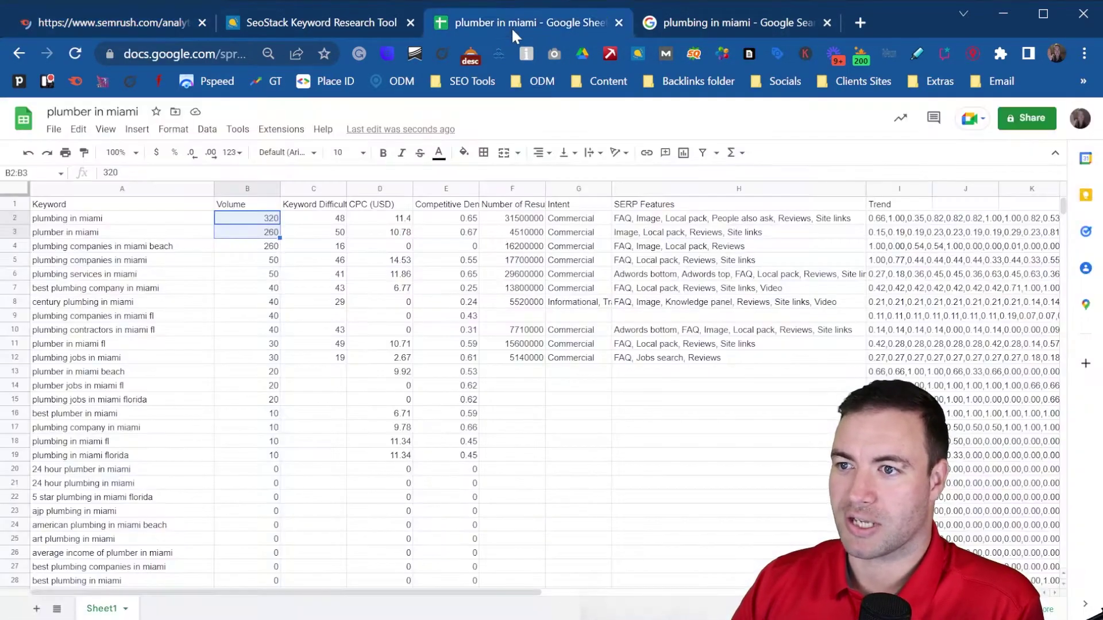
left_click(137, 236)
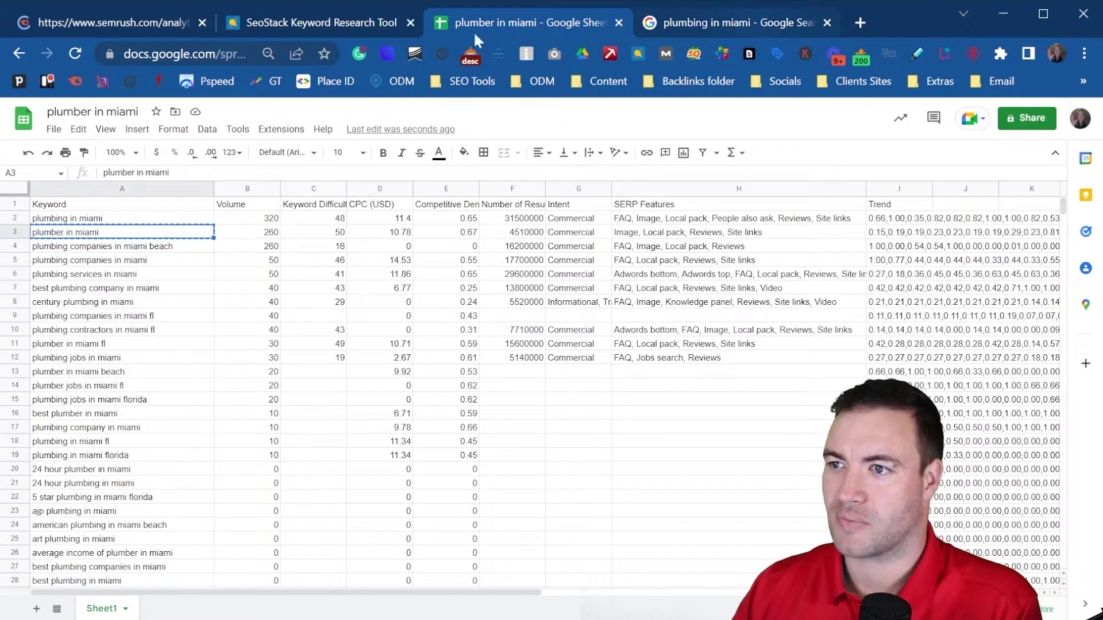
left_click(678, 23)
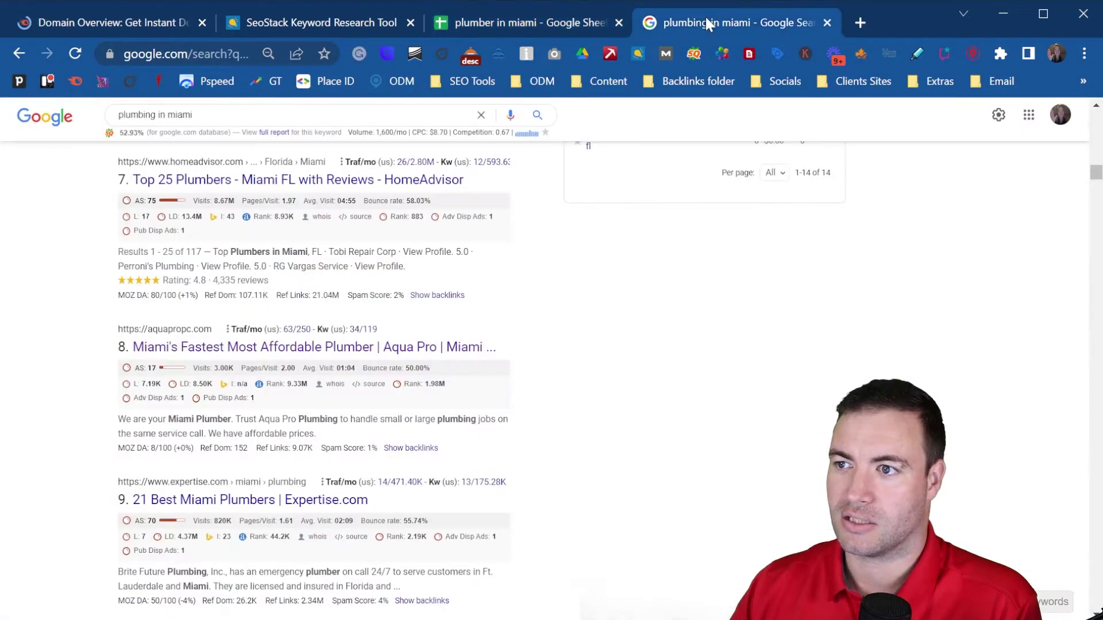
left_click(209, 53)
key("ctrl+v")
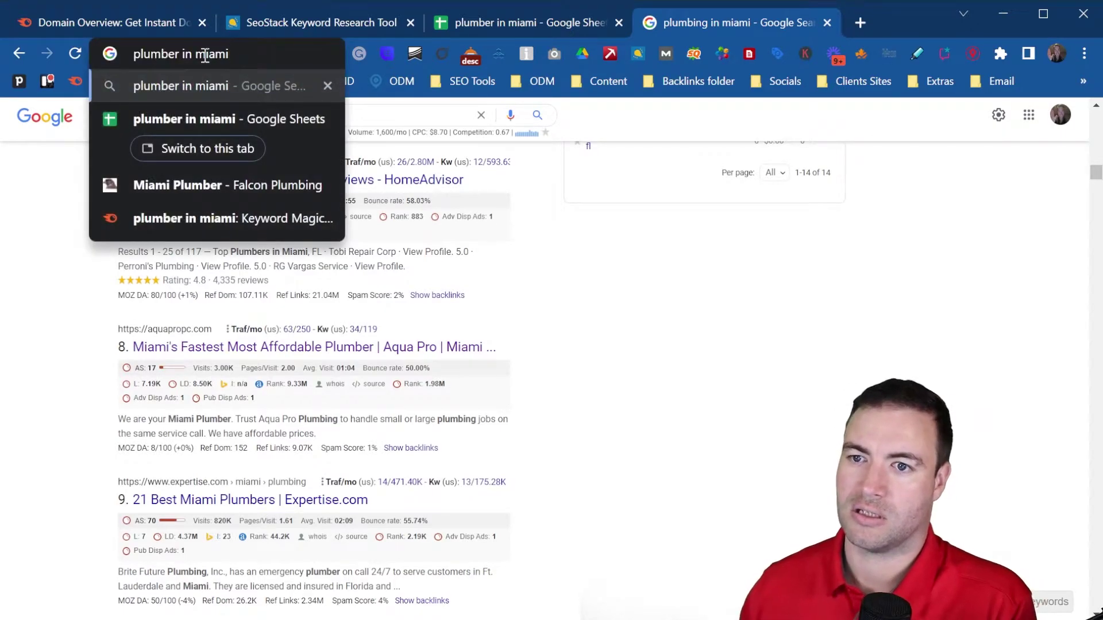
key("Return")
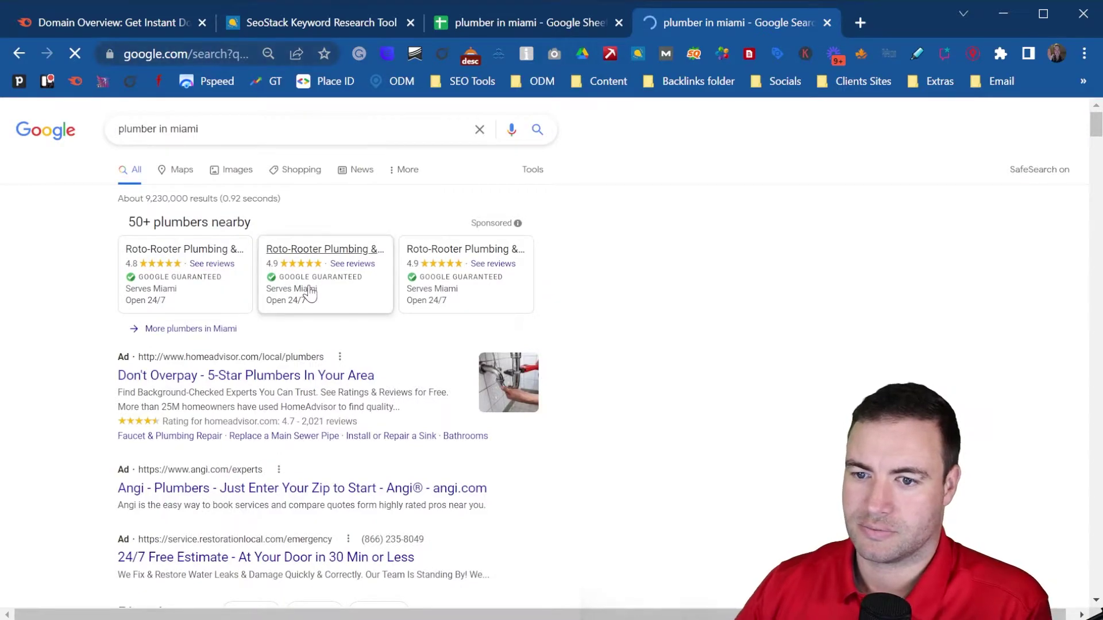
Step: Review the top organic results for "plumber in miami" and open the Hernandez Plumbing website
scroll(308, 291, "down", 9)
scroll(293, 278, "down", 4)
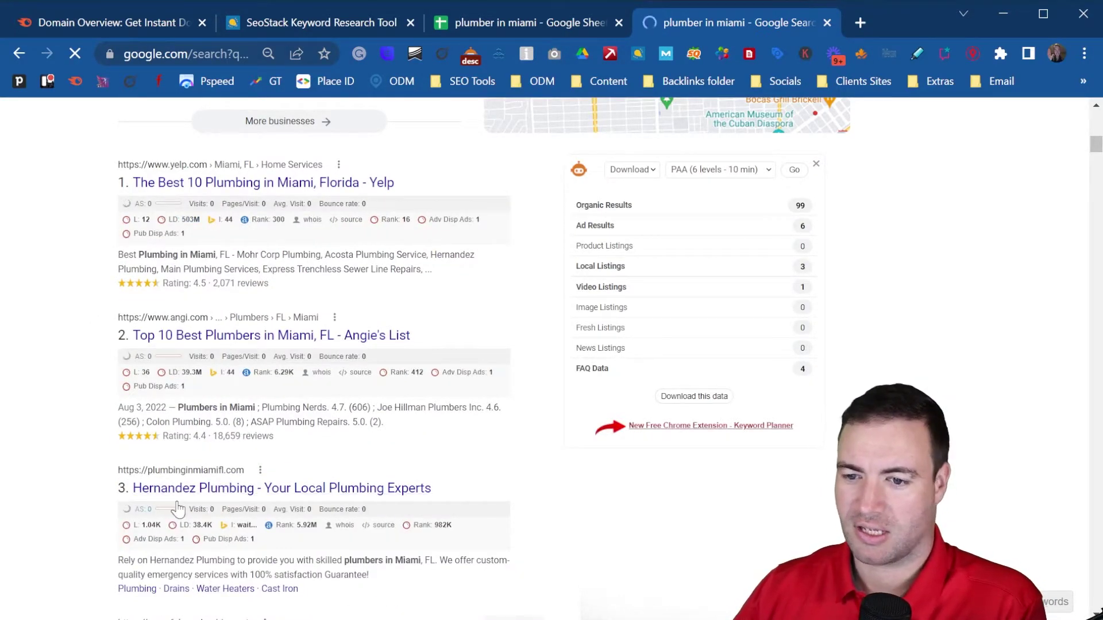
scroll(295, 397, "down", 3)
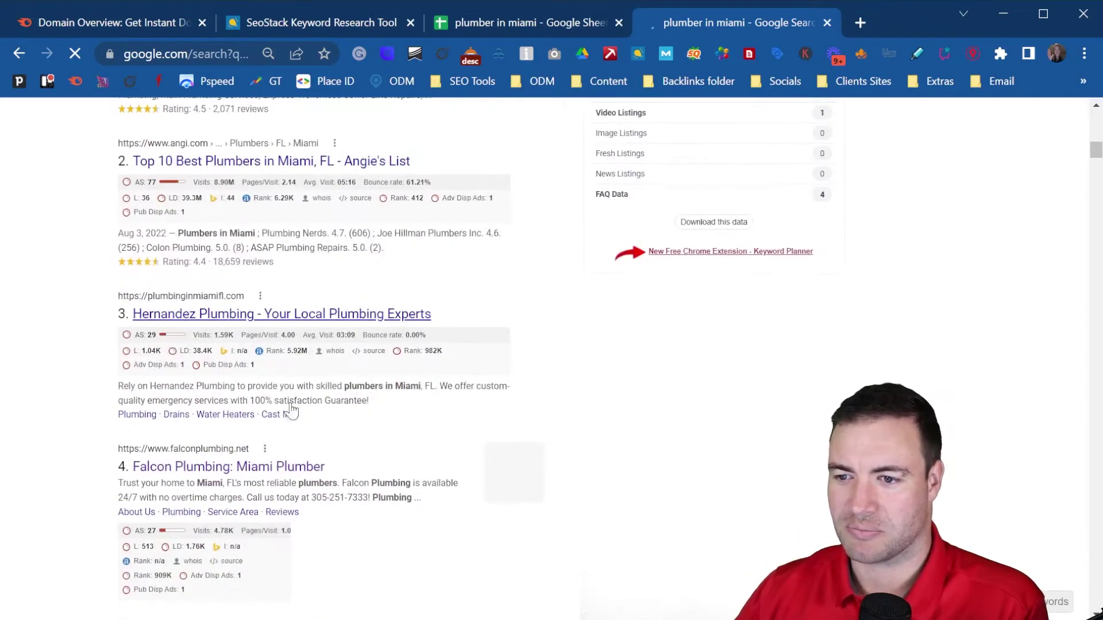
scroll(300, 438, "down", 1)
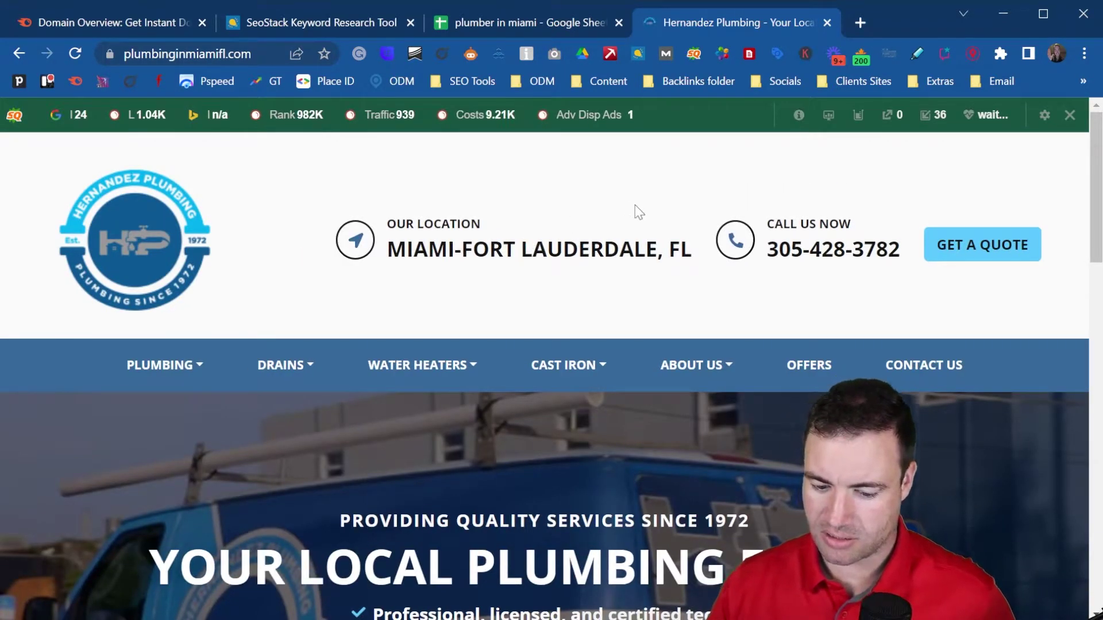
Step: Zoom out the Hernandez Plumbing home page and look over its content from the header down to the footer
key("ctrl+minus")
key("ctrl+minus")
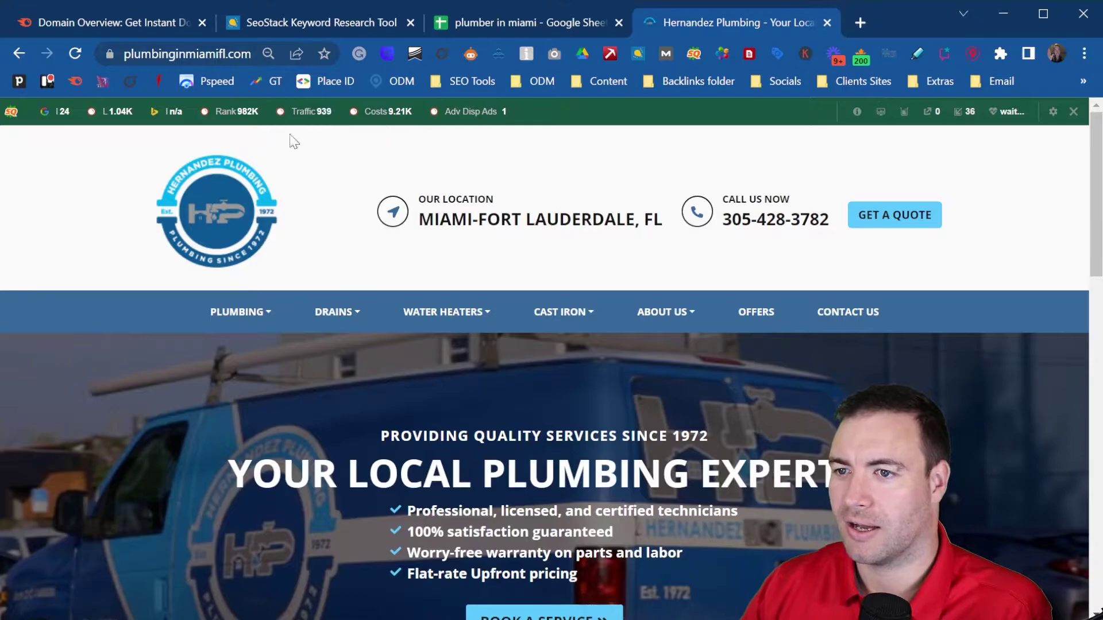
scroll(395, 349, "down", 10)
scroll(106, 346, "down", 5)
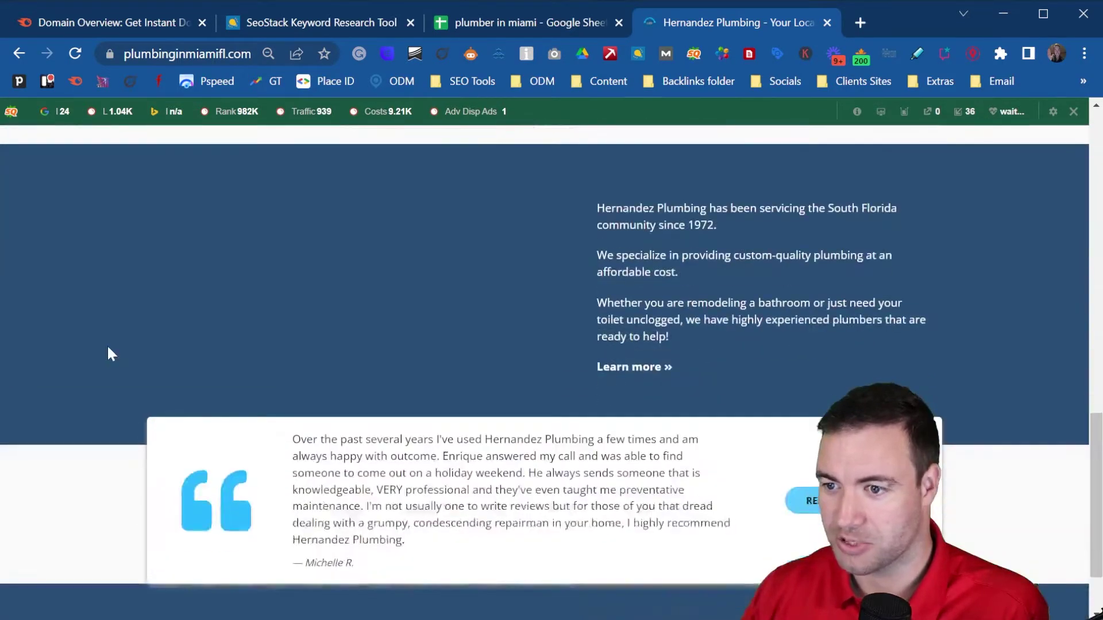
scroll(166, 322, "down", 1)
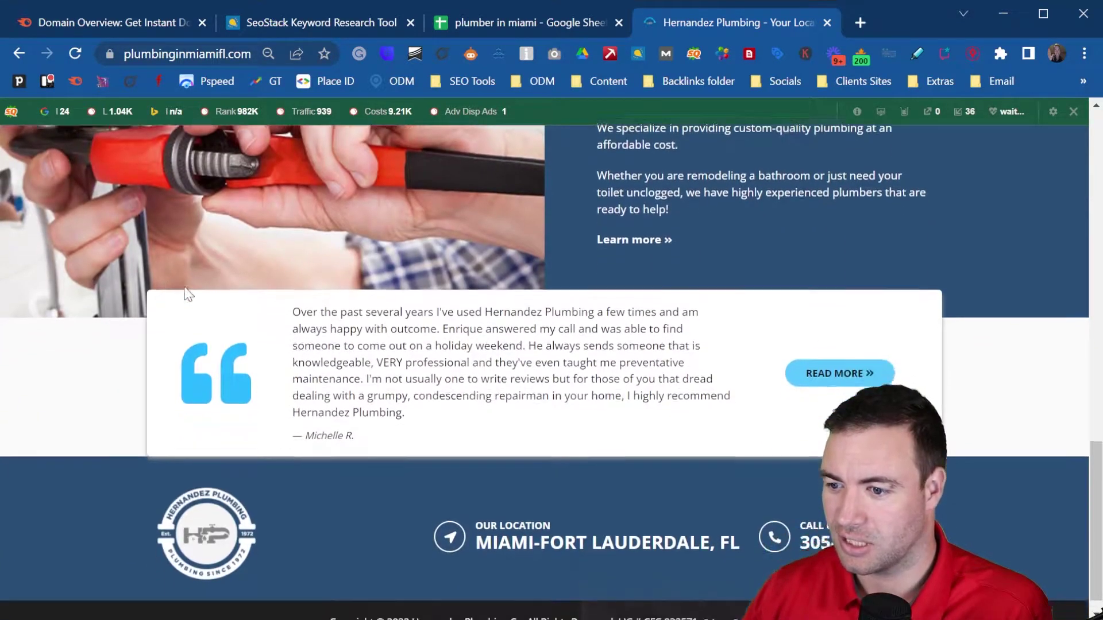
scroll(191, 270, "up", 15)
scroll(195, 264, "down", 12)
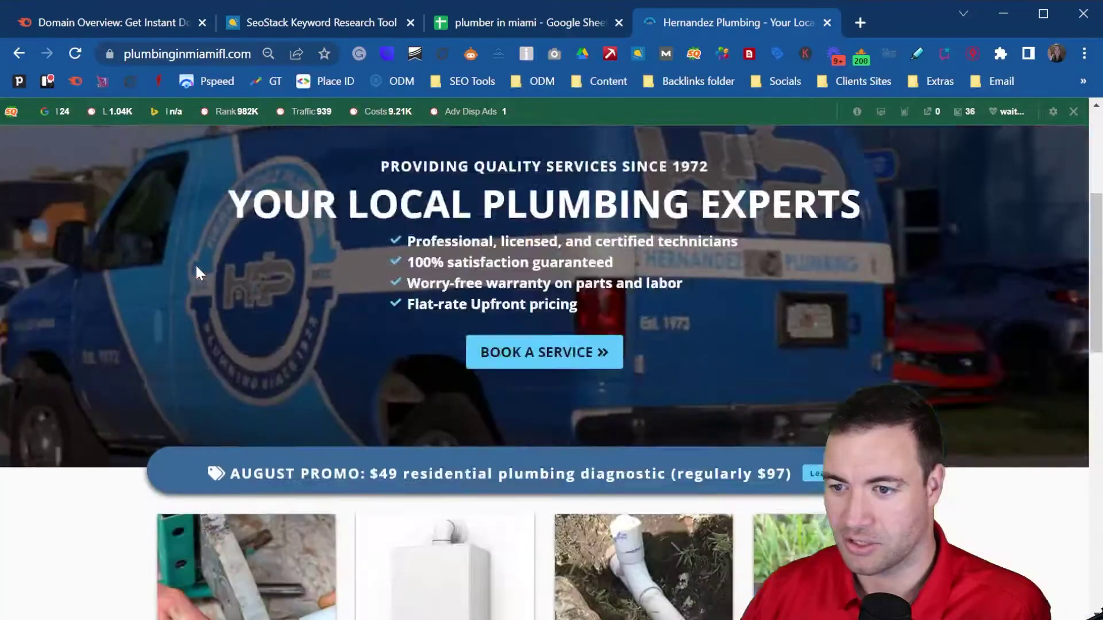
scroll(203, 257, "up", 8)
scroll(202, 254, "up", 8)
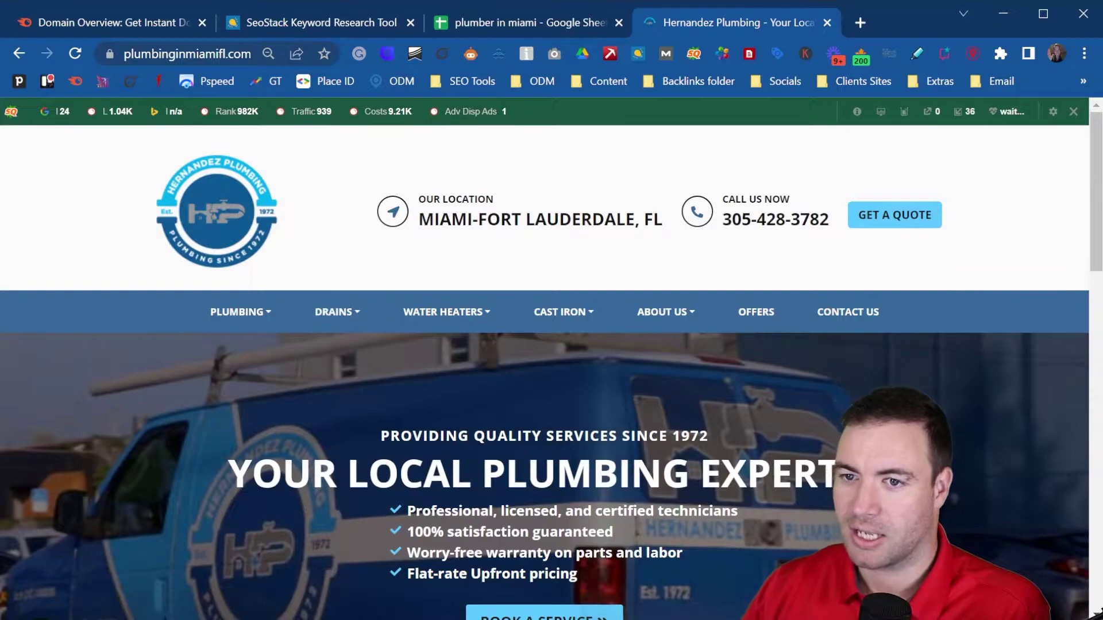
Step: Copy the site address plumbinginmiamifl.com and analyze it in Semrush Domain Overview with the Worldwide scope
left_click(193, 53)
key("ctrl+c")
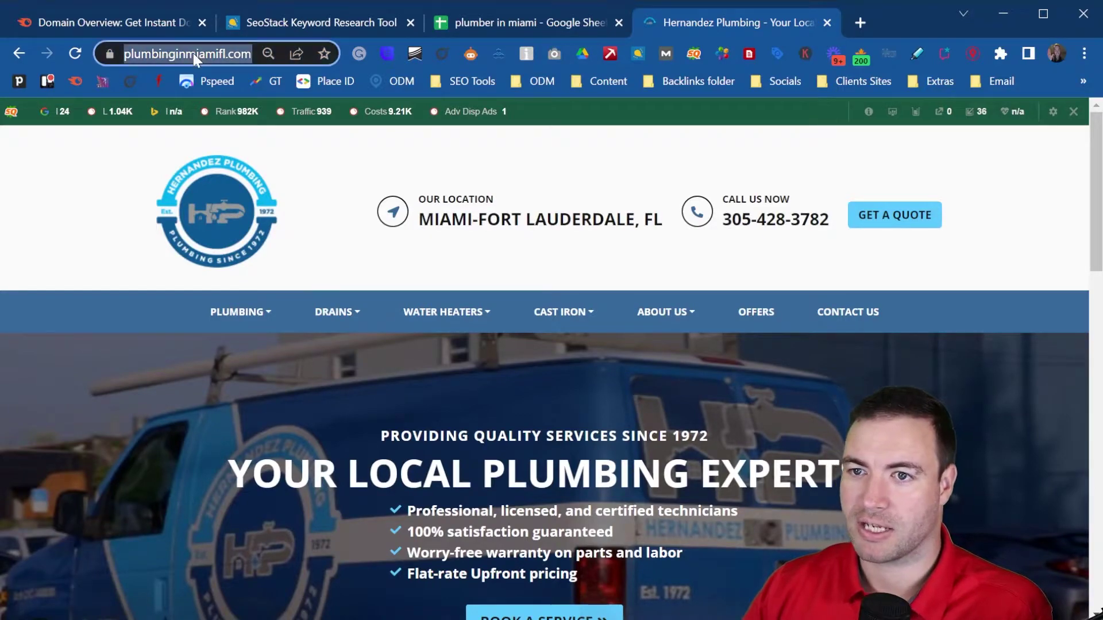
left_click(109, 22)
left_click(502, 230)
key("ctrl+v")
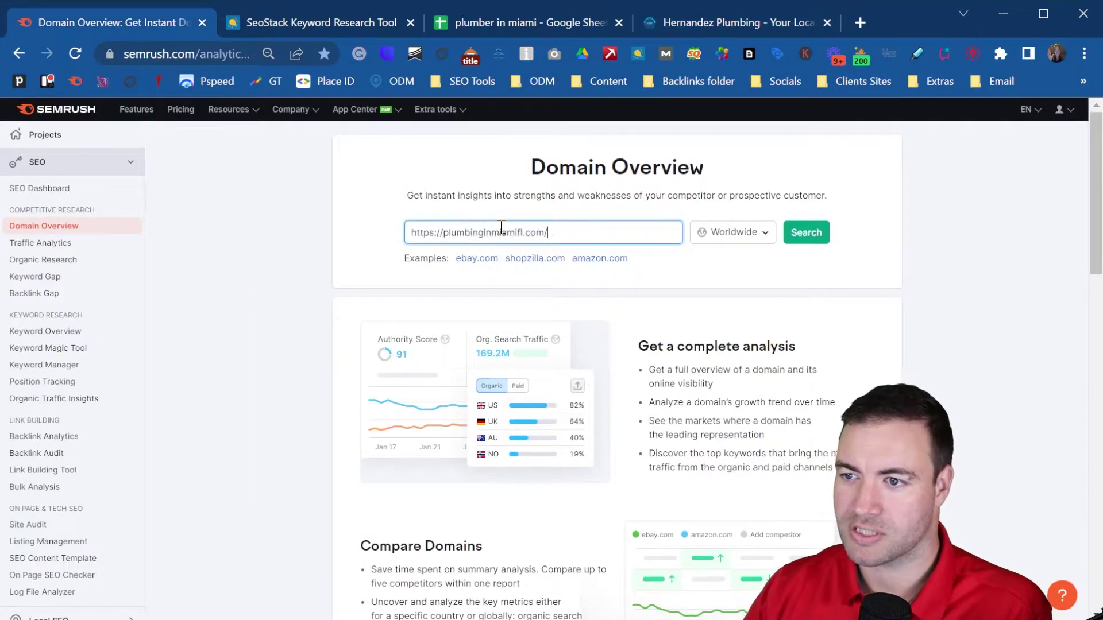
left_click(809, 236)
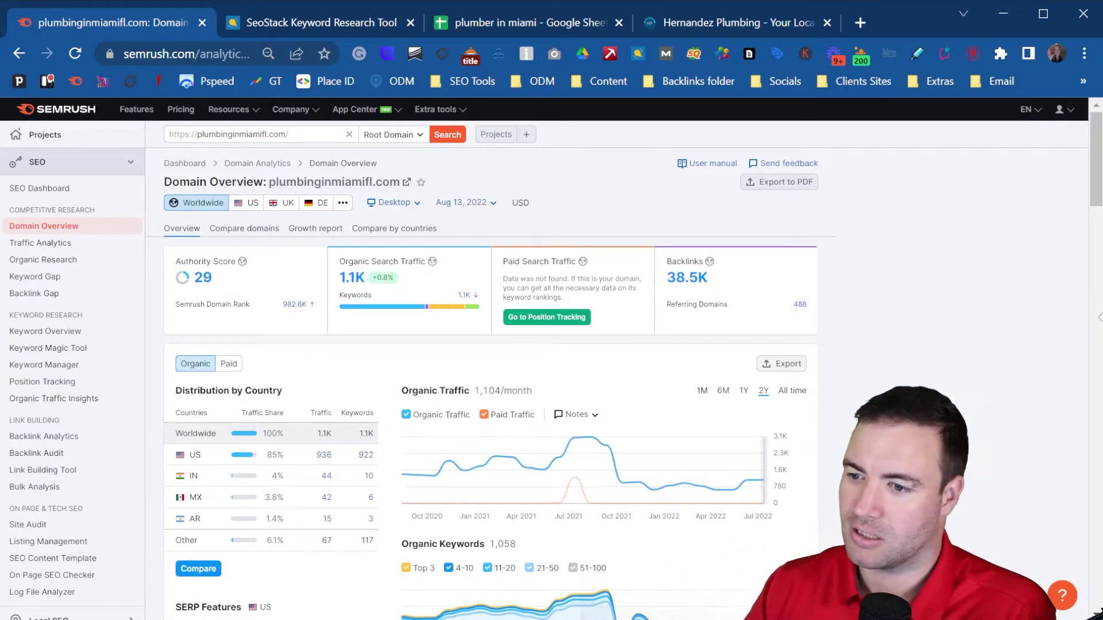
Step: Review the domain's traffic and keyword trends, and open the full details of its top organic keywords
scroll(684, 354, "down", 3)
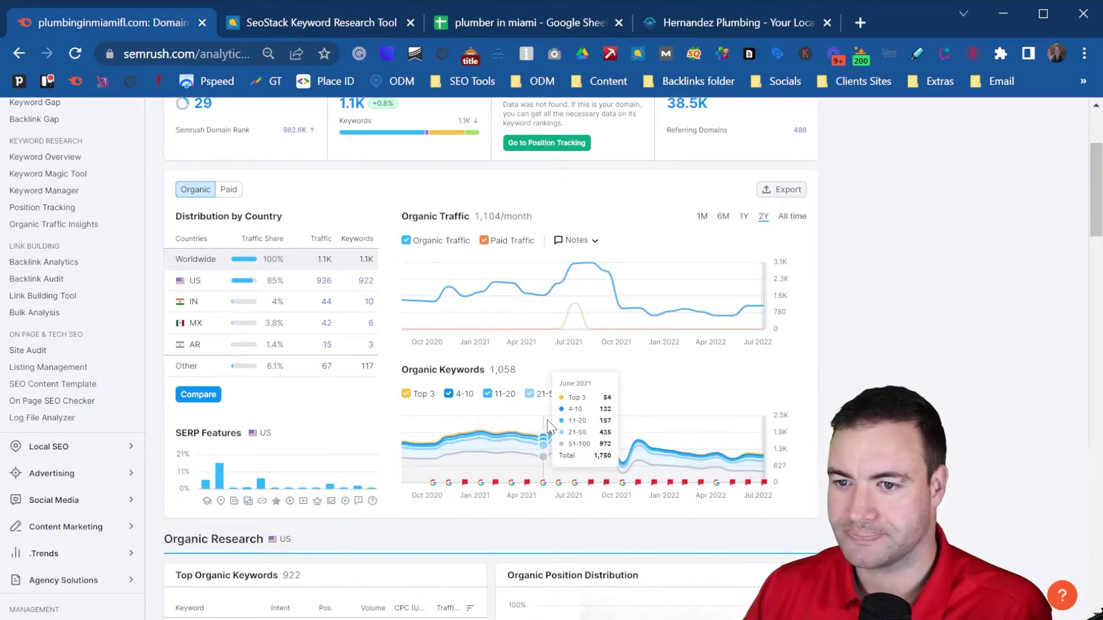
scroll(446, 464, "down", 5)
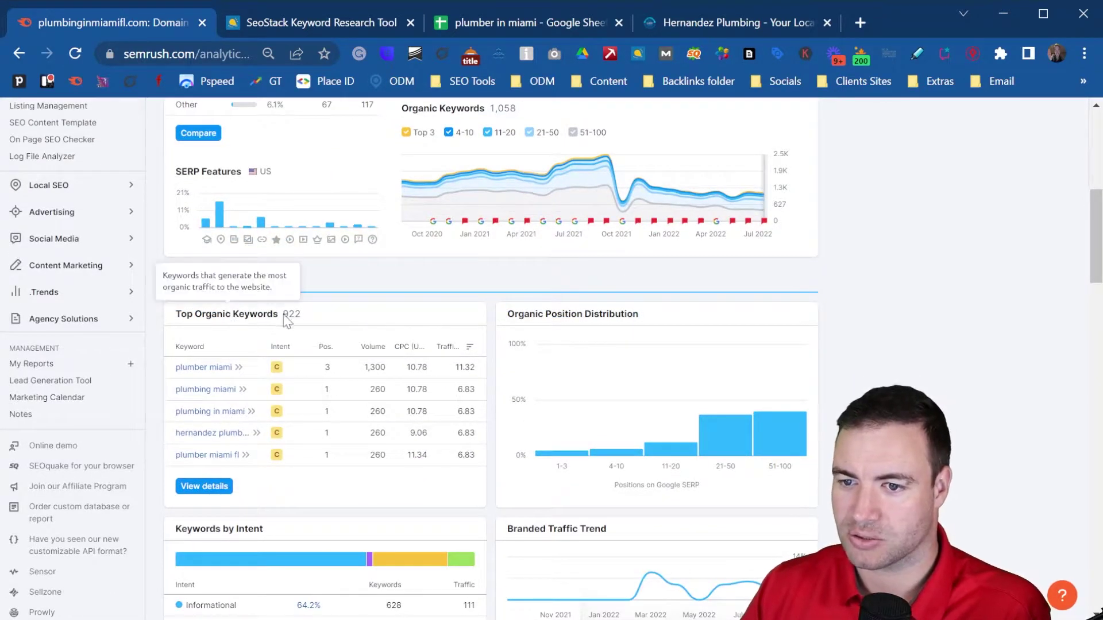
left_click(222, 486)
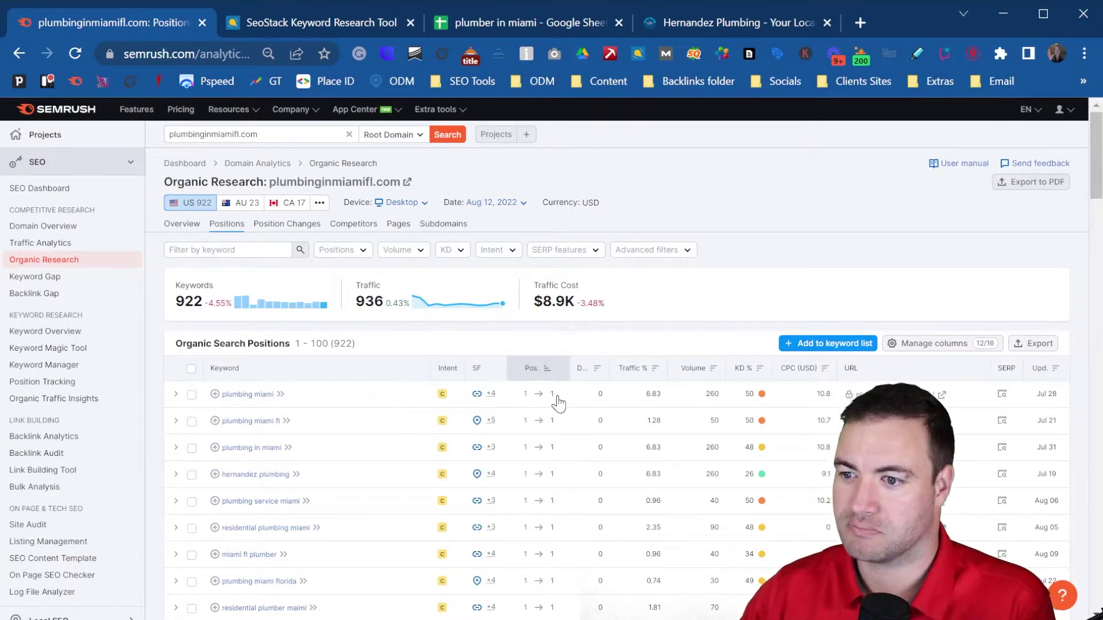
Step: Review the keywords in the plumbinginmiamifl.com organic search positions and export the list as a CSV file
scroll(571, 419, "down", 2)
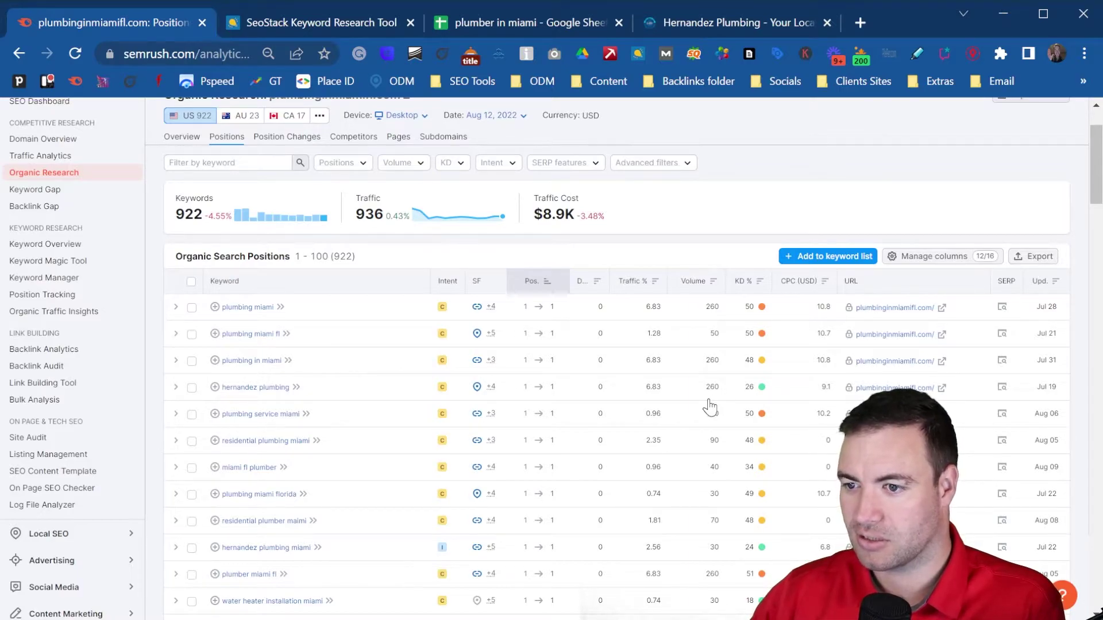
mouse_move(489, 396)
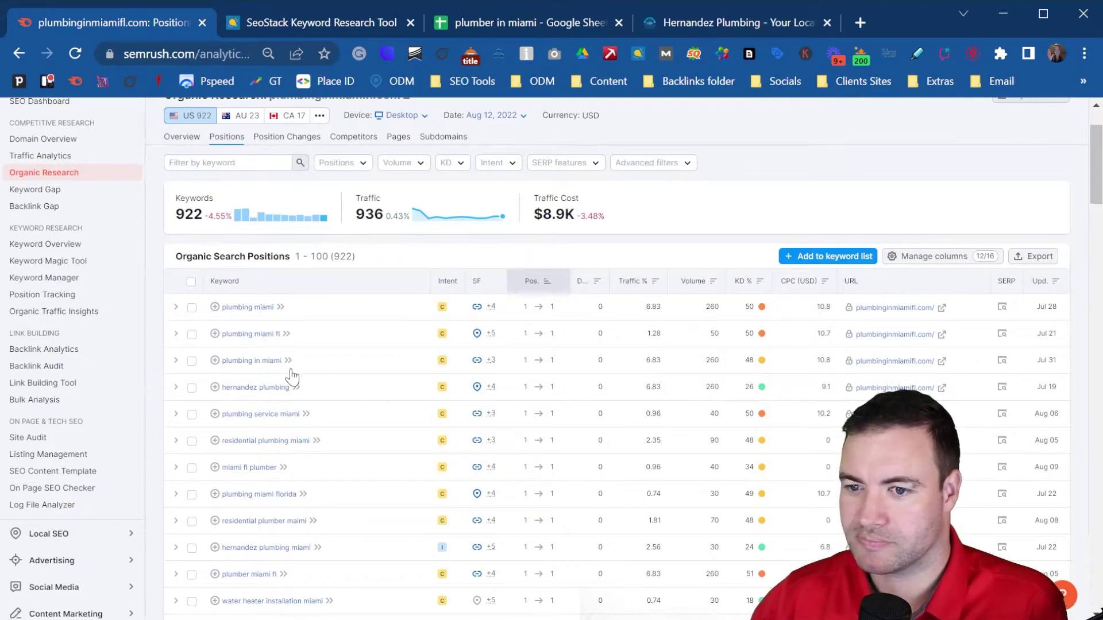
scroll(425, 386, "down", 2)
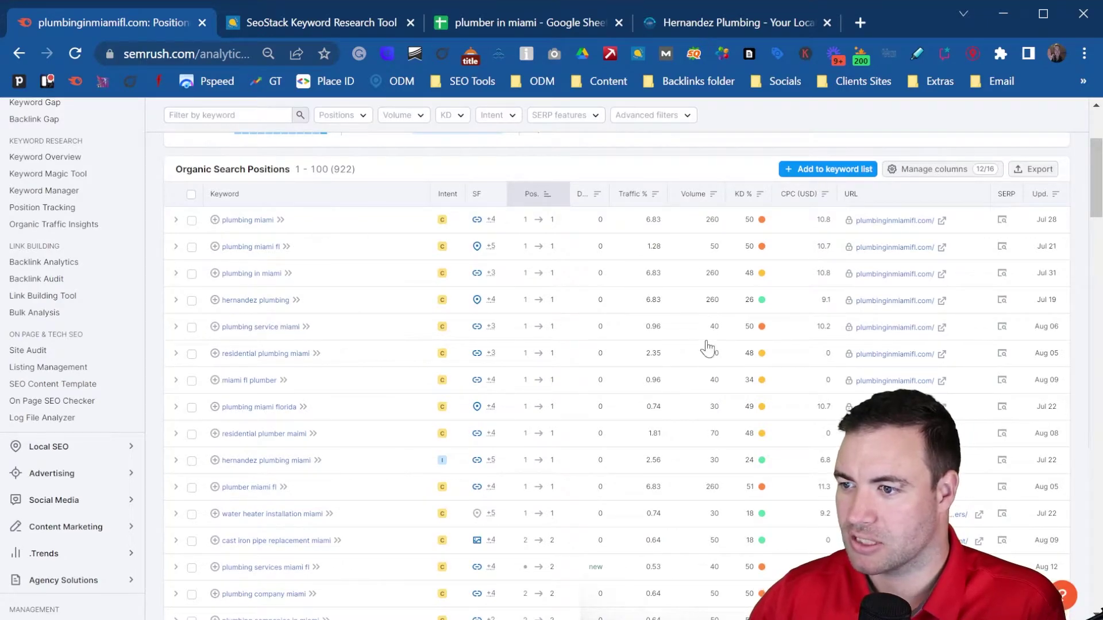
scroll(294, 284, "down", 2)
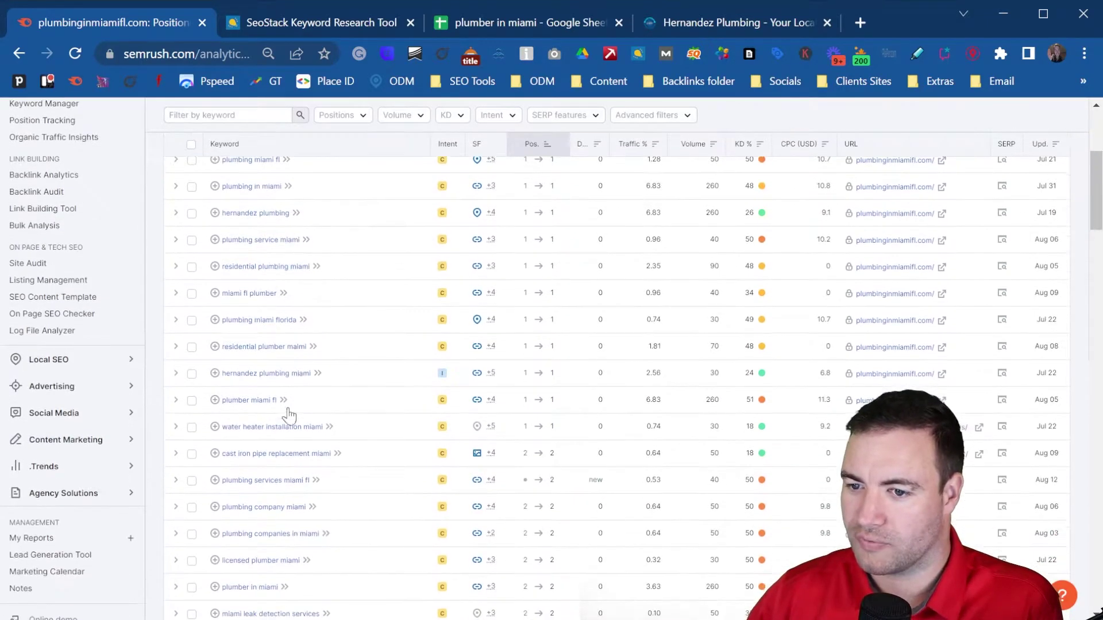
scroll(327, 365, "up", 5)
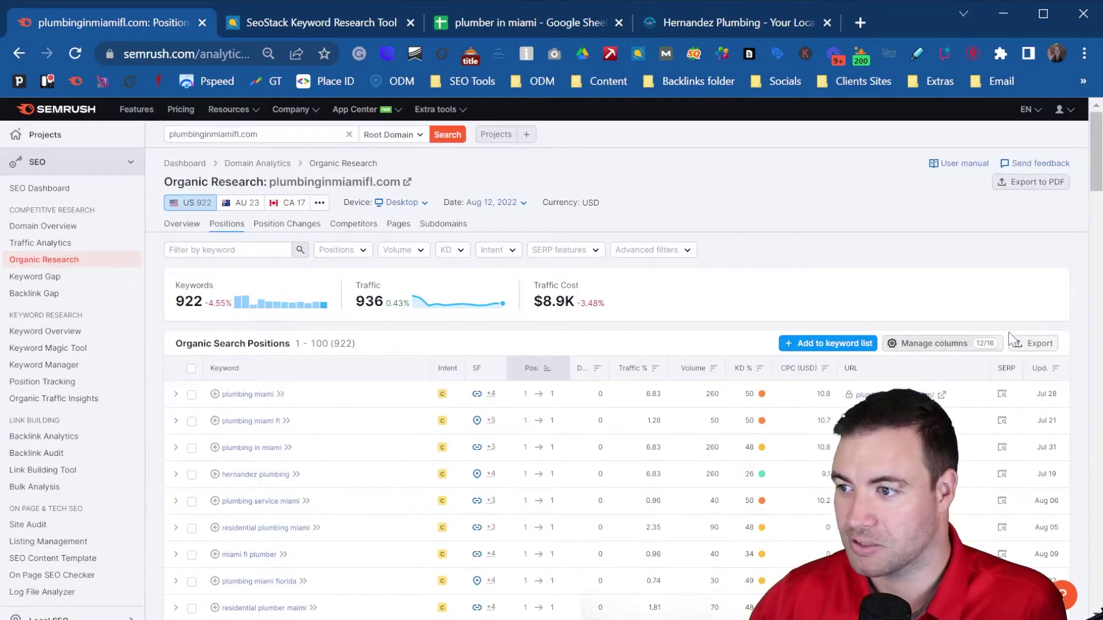
left_click(1031, 345)
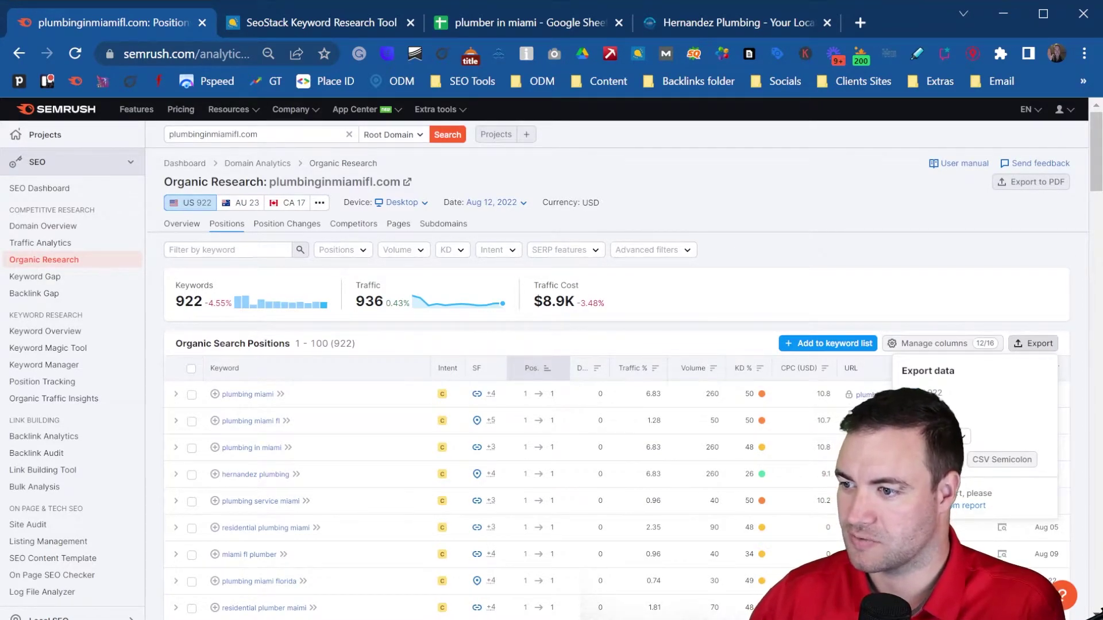
left_click(949, 459)
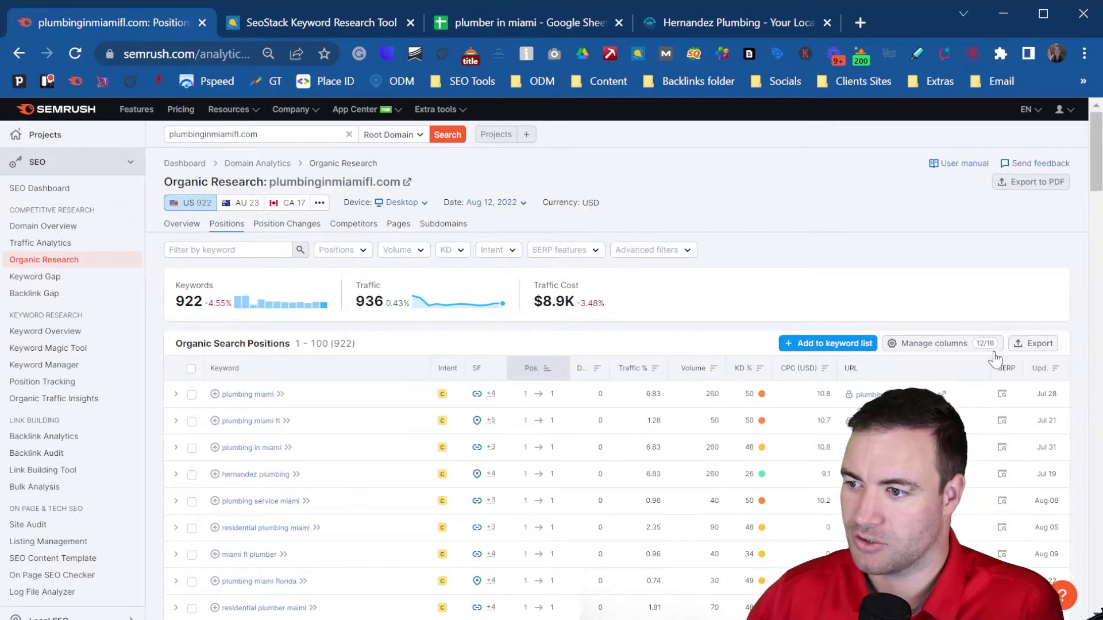
Step: Add a new sheet to the "plumber in miami" spreadsheet and upload the exported plumbinginmiamifl.com positions CSV for import
left_click(483, 16)
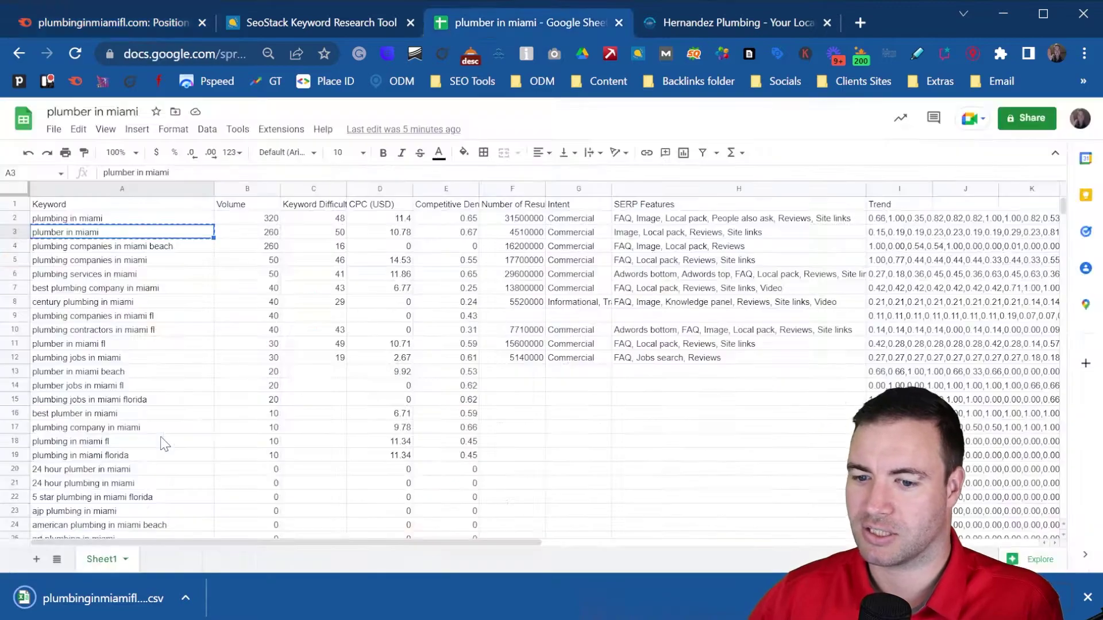
left_click(37, 560)
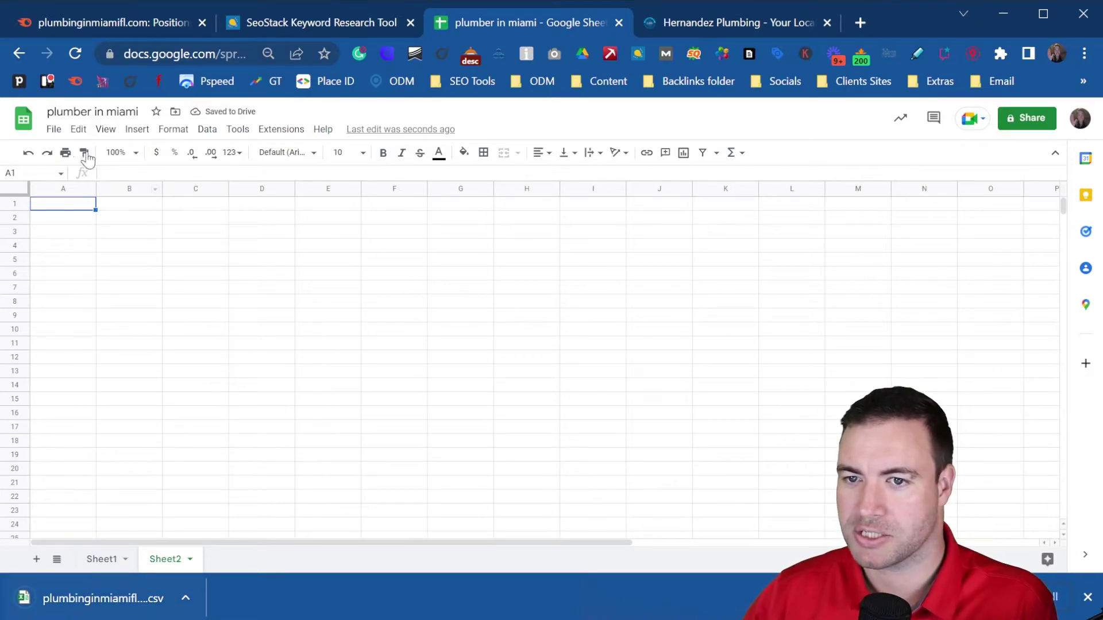
left_click(54, 130)
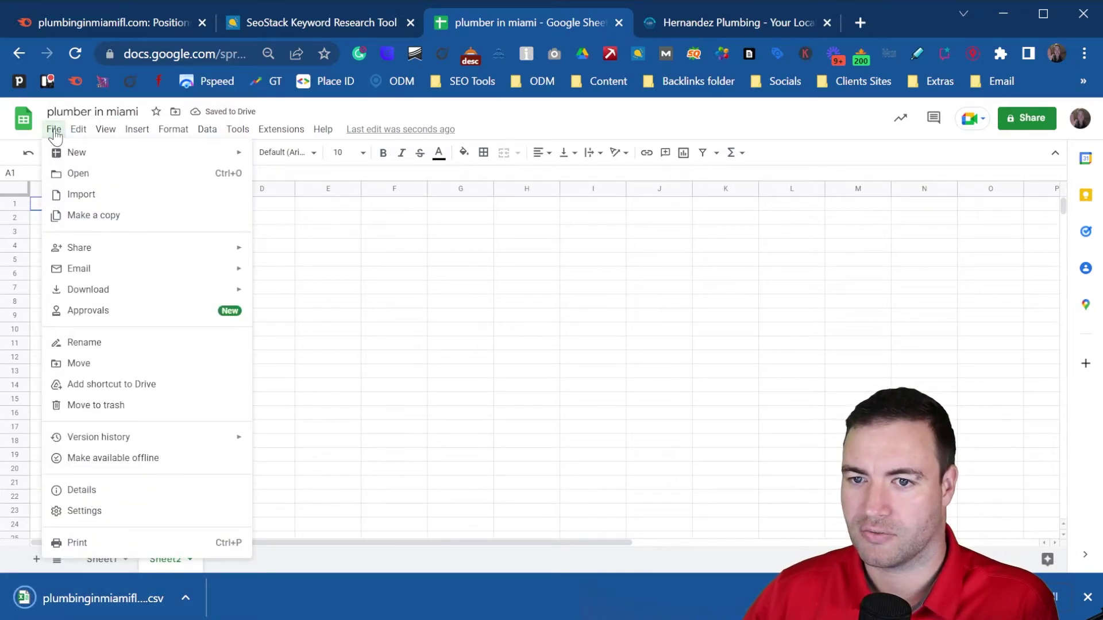
left_click(112, 199)
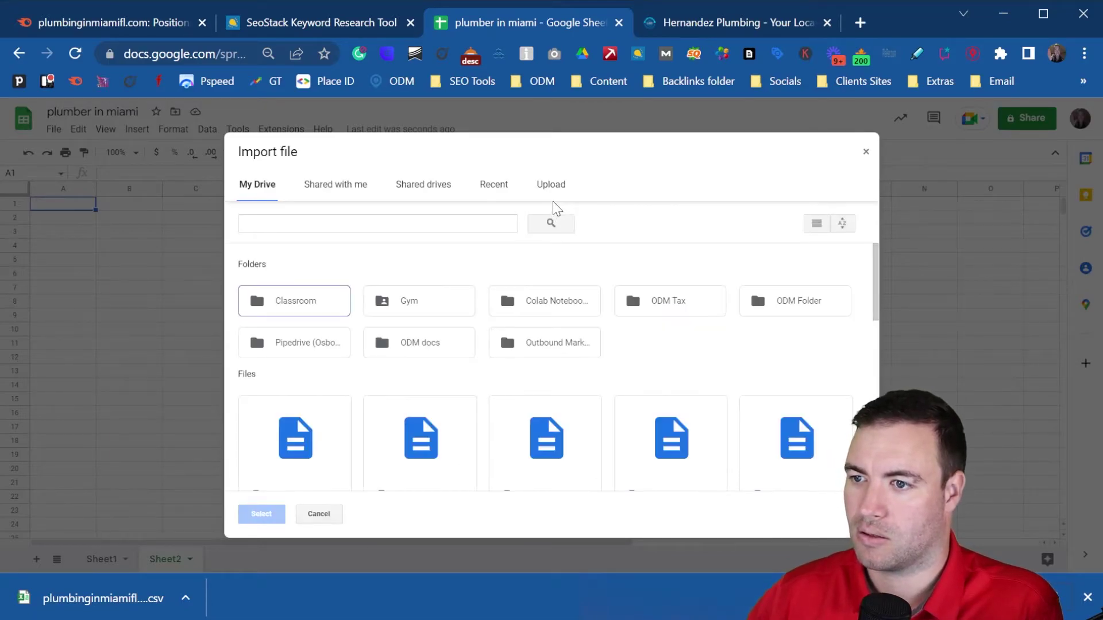
left_click(553, 187)
left_click_drag(110, 598, 627, 295)
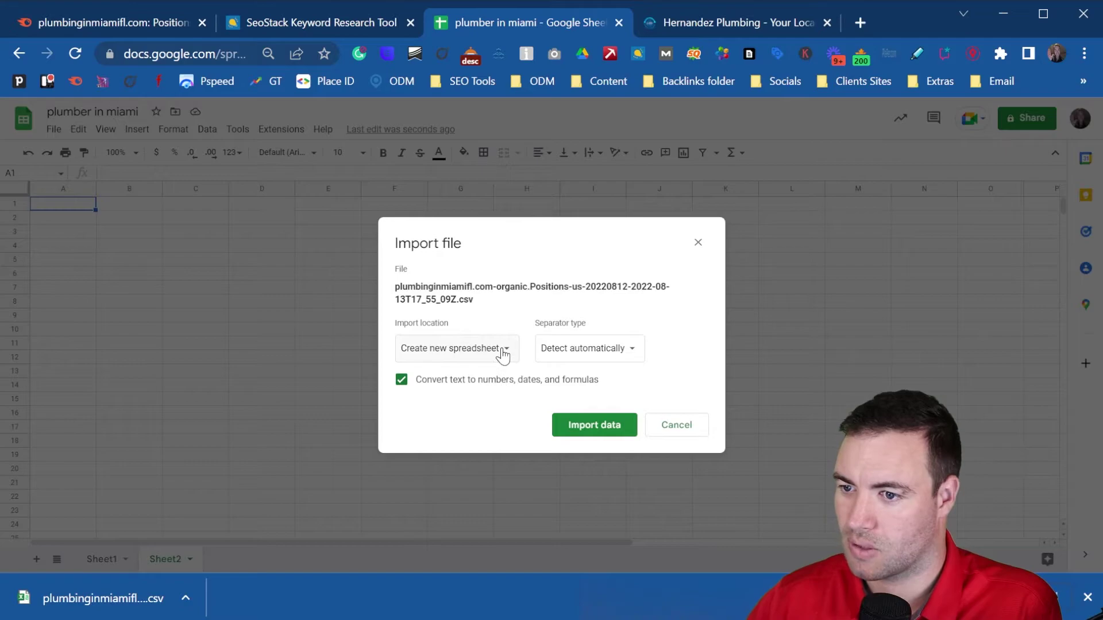
Step: Import the CSV data with the location set to Replace current sheet, and widen the Keyword column to fit its entries
left_click(498, 349)
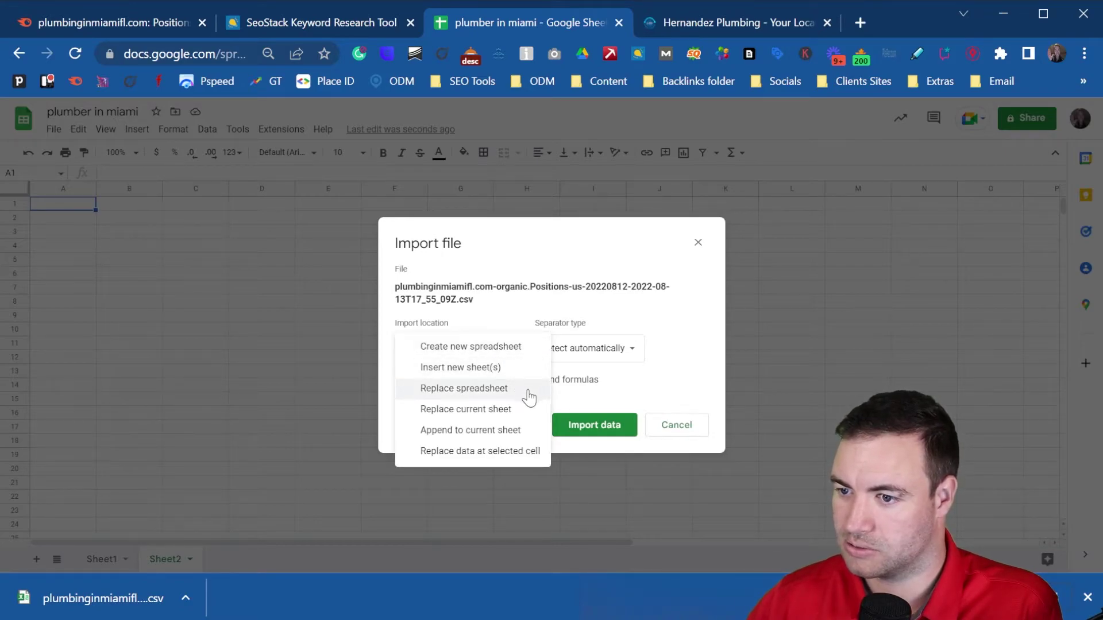
left_click(524, 411)
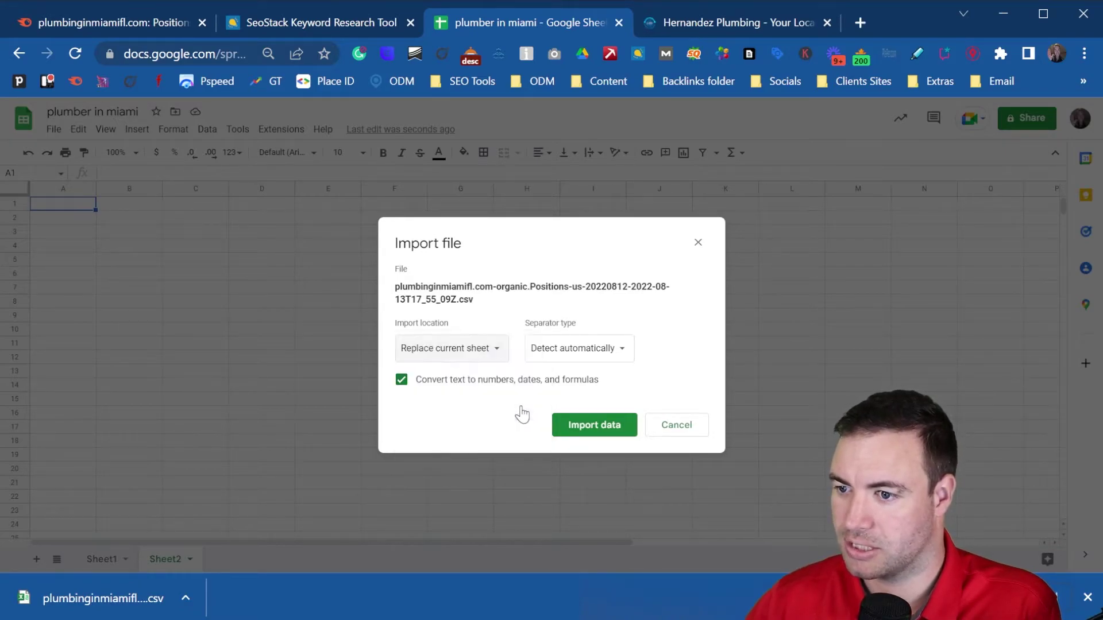
left_click(598, 432)
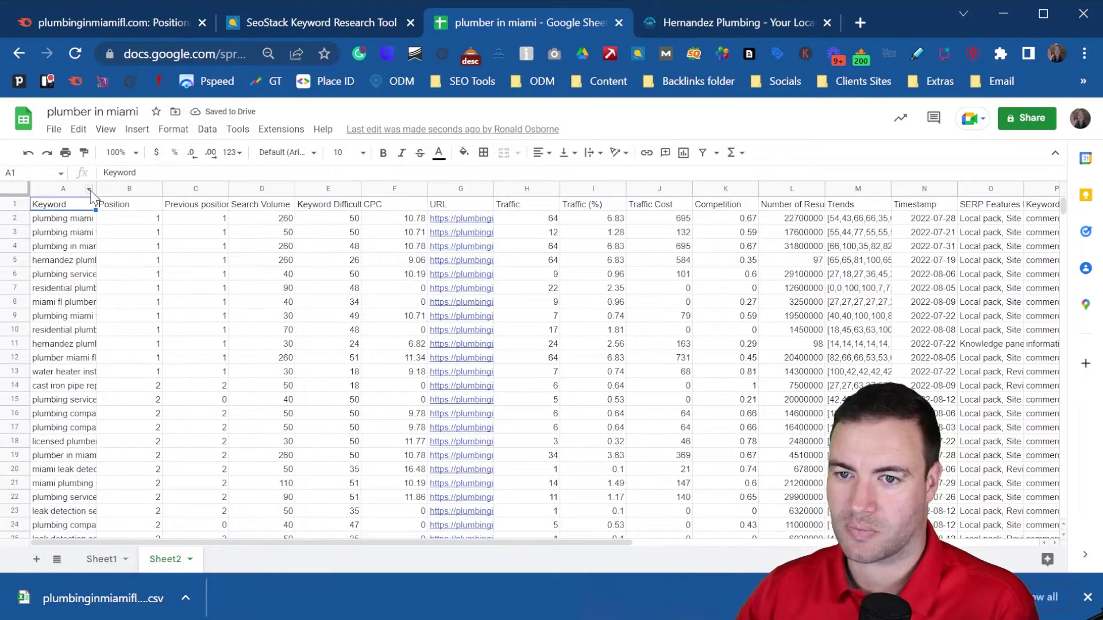
left_click_drag(96, 188, 262, 187)
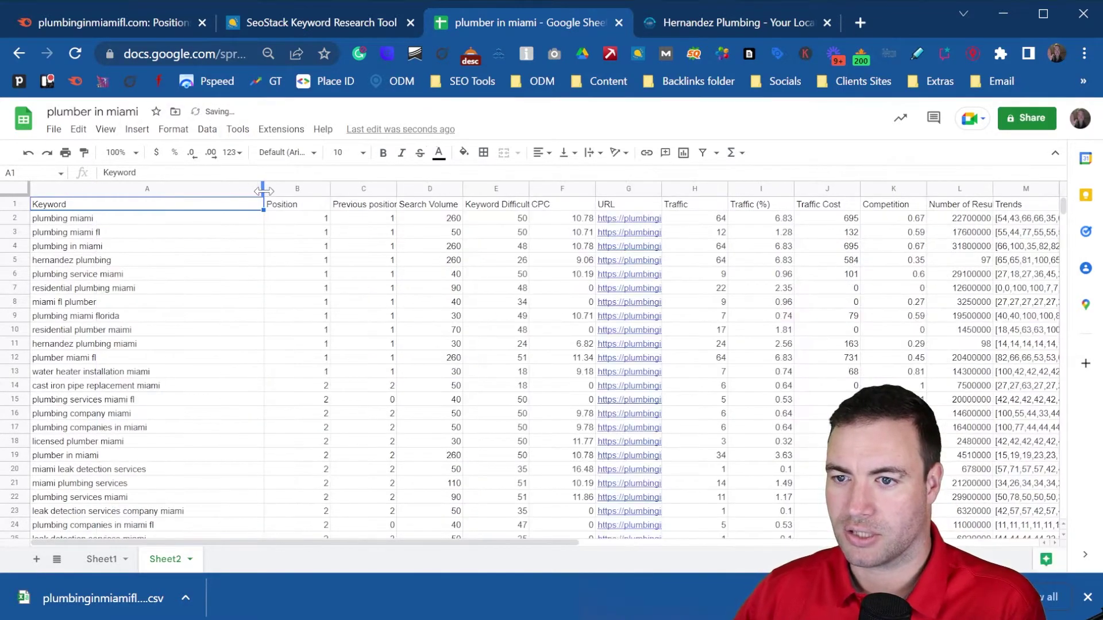
Step: Examine the previous position, search volume, keyword difficulty, CPC and traffic values of the top-ranking keywords
left_click_drag(376, 225, 377, 403)
left_click_drag(433, 215, 434, 386)
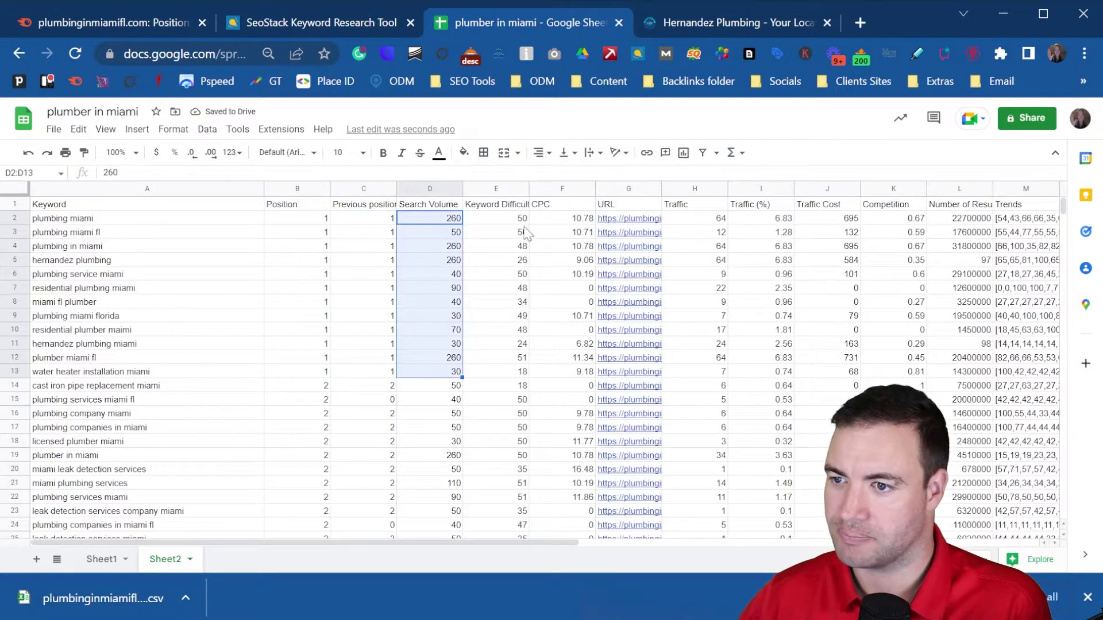
left_click_drag(505, 219, 505, 372)
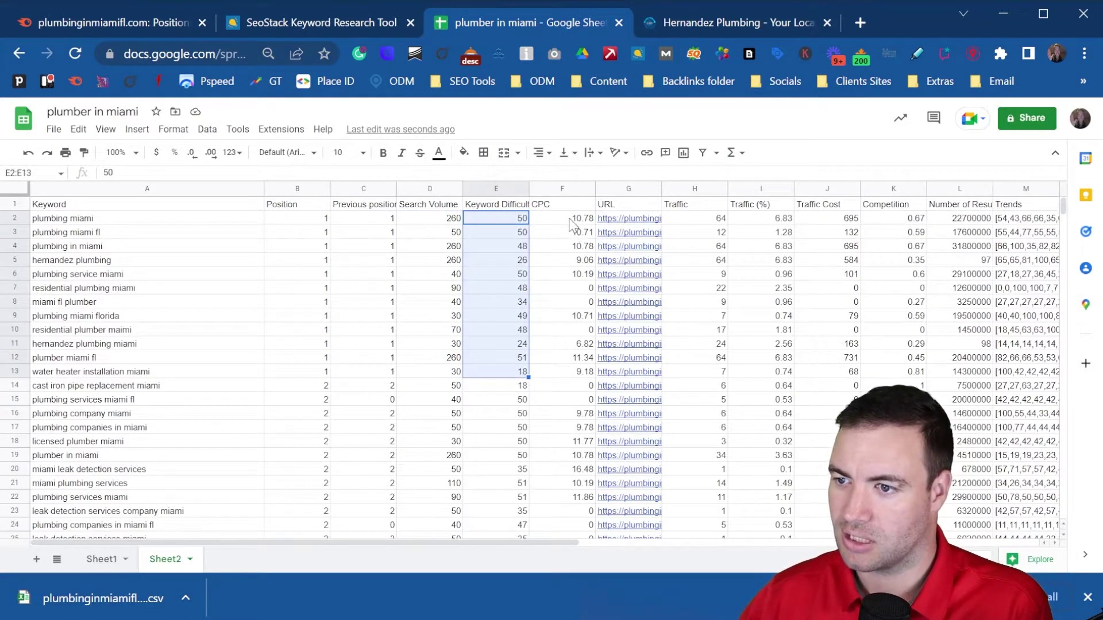
left_click_drag(574, 219, 547, 401)
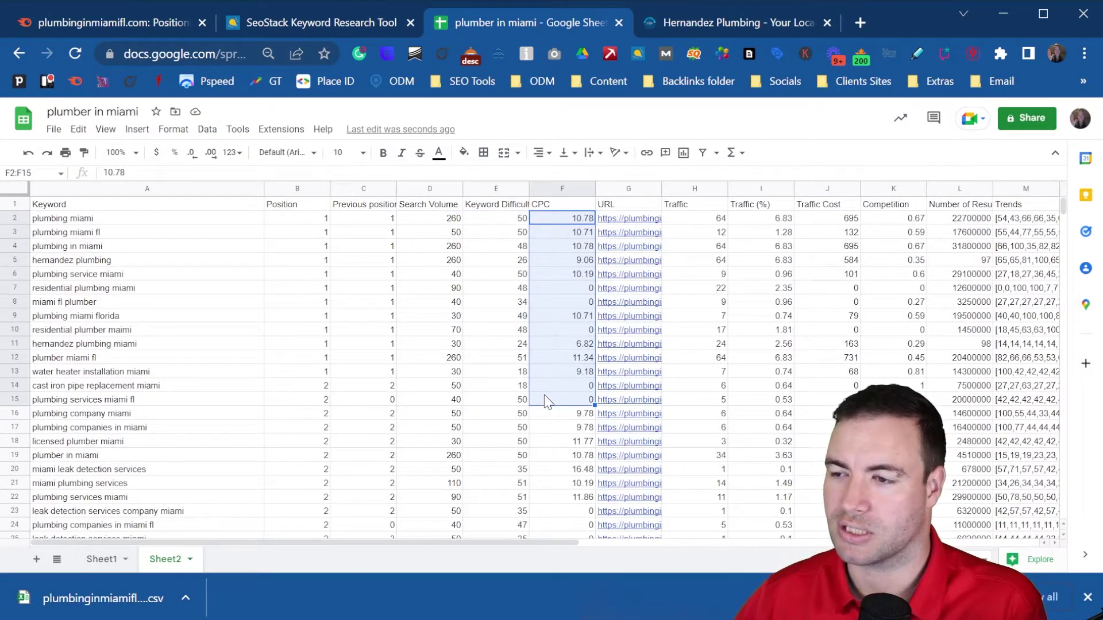
left_click_drag(701, 218, 689, 398)
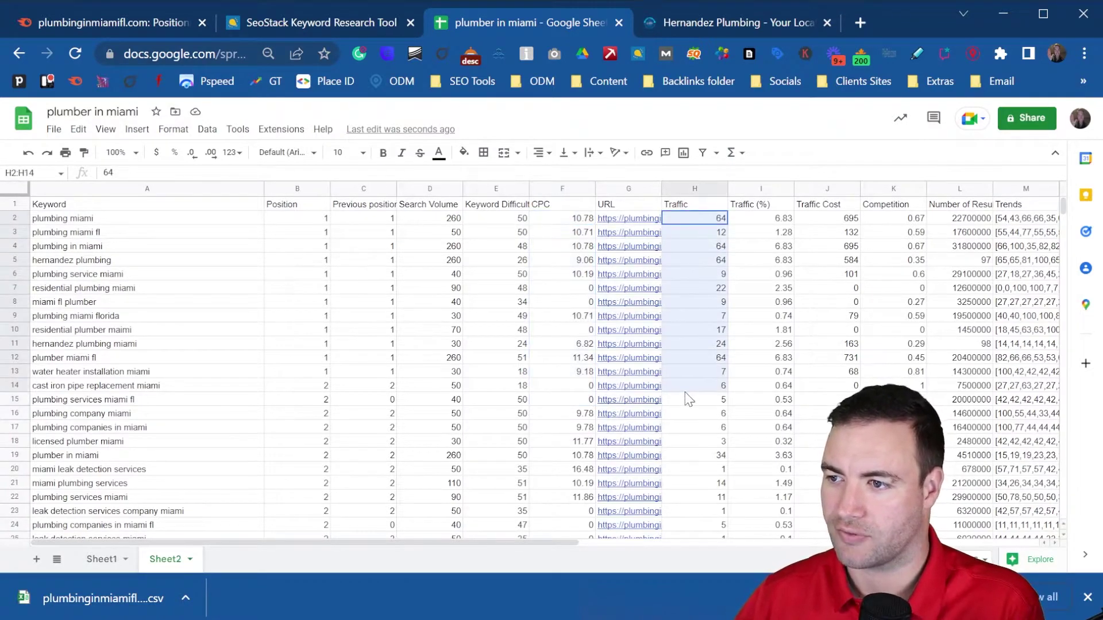
left_click(781, 255)
left_click(776, 206)
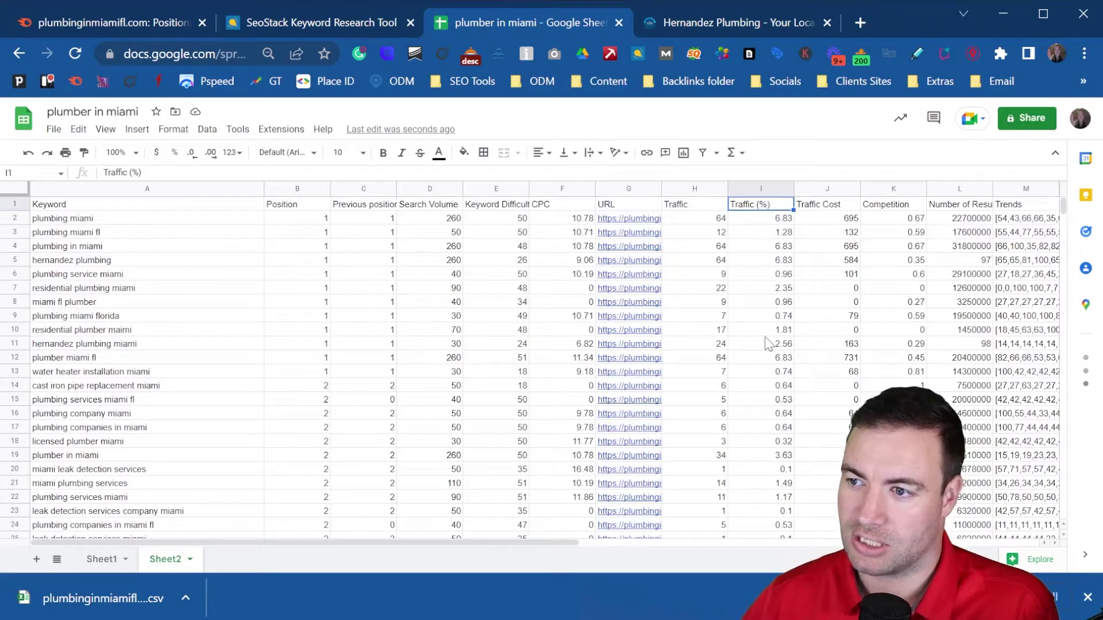
Step: Examine the "plumbing miami" row and compare the search volume and difficulty of "plumber in miami fl", "plumbers in miami" and "plumbing contractors miami"
left_click(176, 211)
left_click_drag(175, 224, 766, 226)
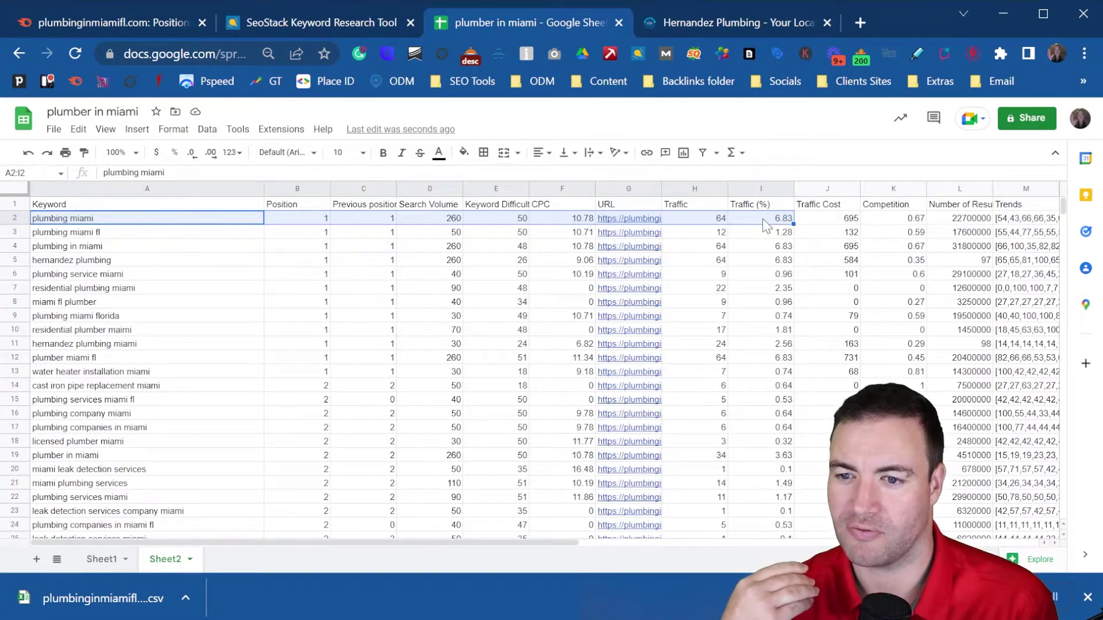
scroll(192, 434, "down", 1)
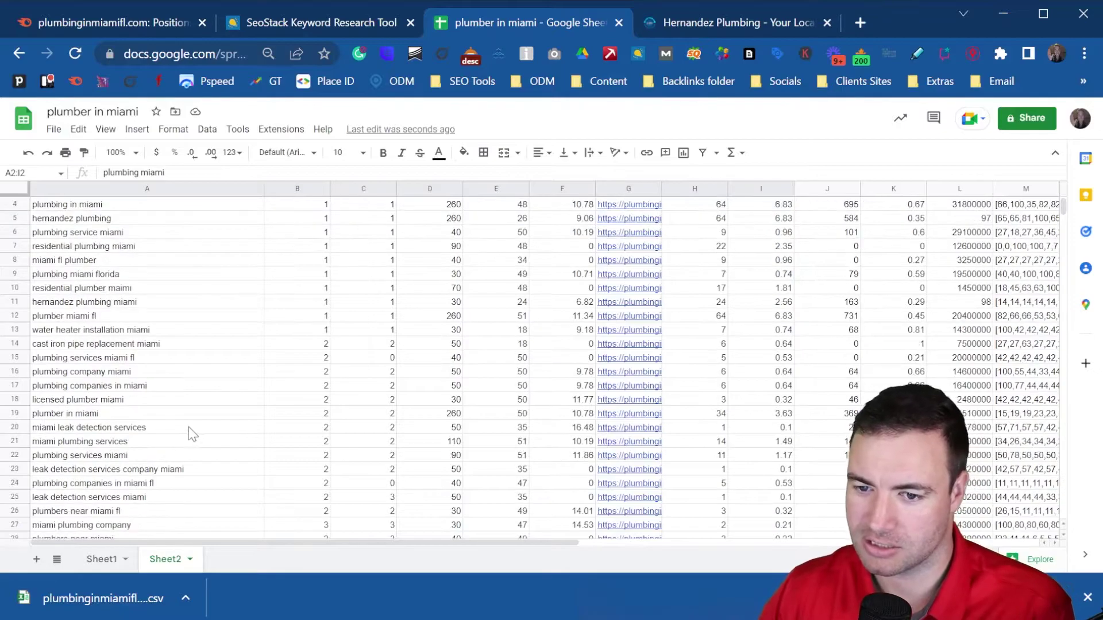
scroll(191, 432, "down", 5)
scroll(198, 405, "down", 1)
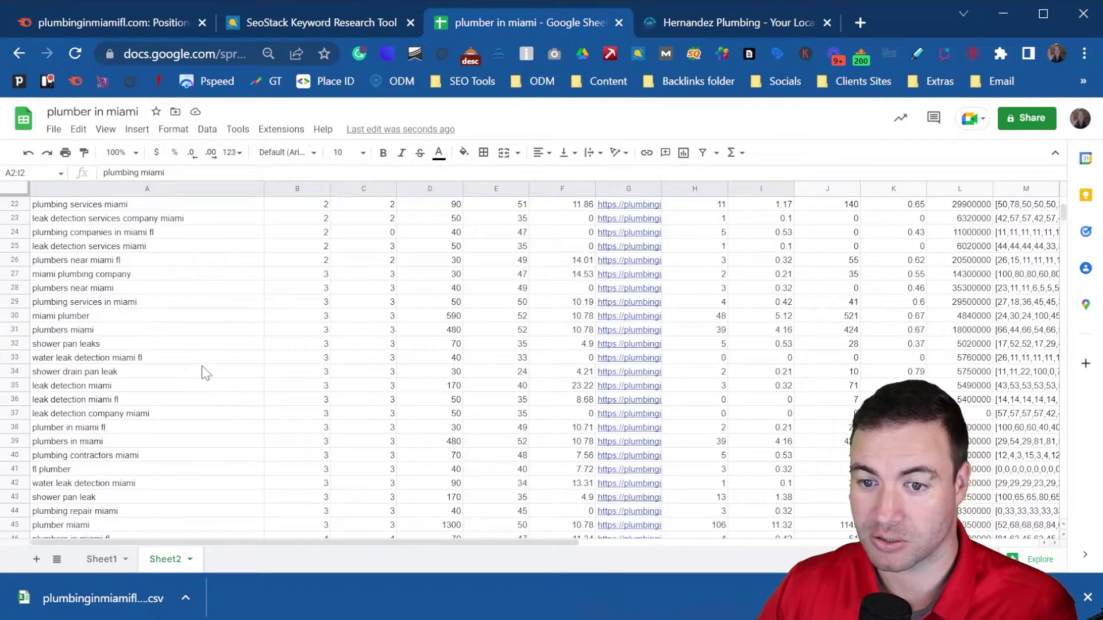
scroll(205, 372, "down", 1)
left_click(97, 388)
left_click(432, 388, "shift")
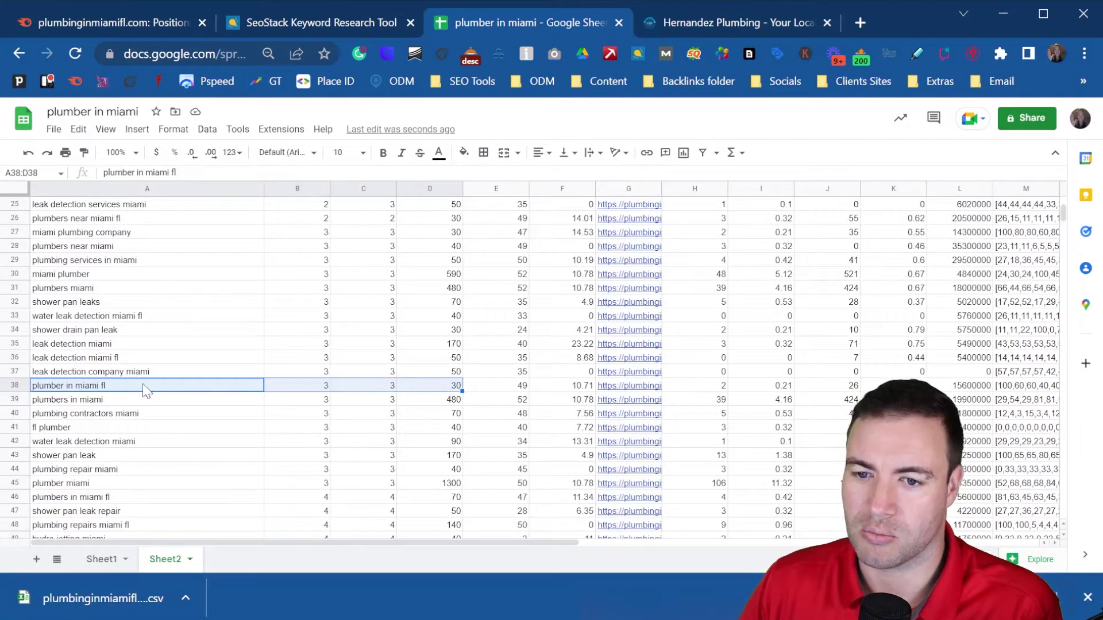
left_click(181, 386)
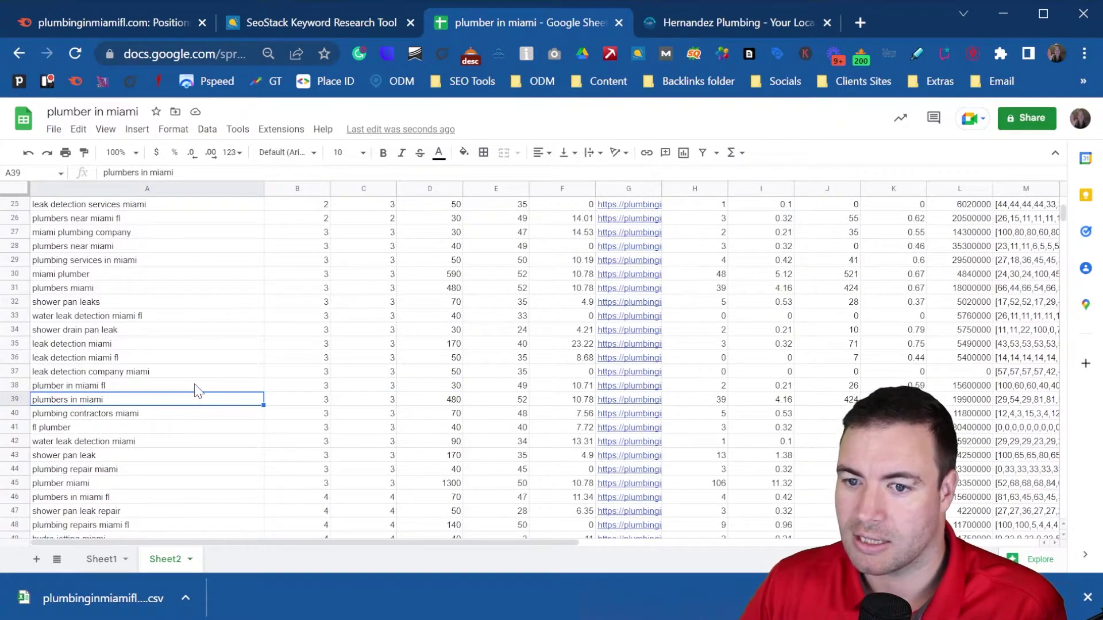
left_click(426, 413, "shift")
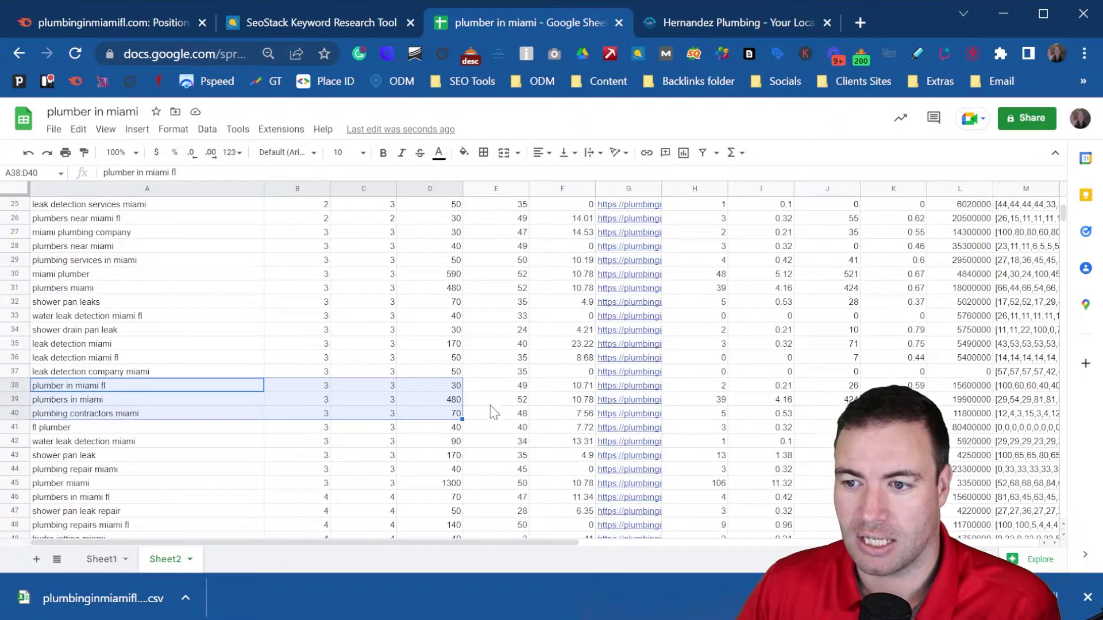
left_click_drag(501, 402, 247, 405)
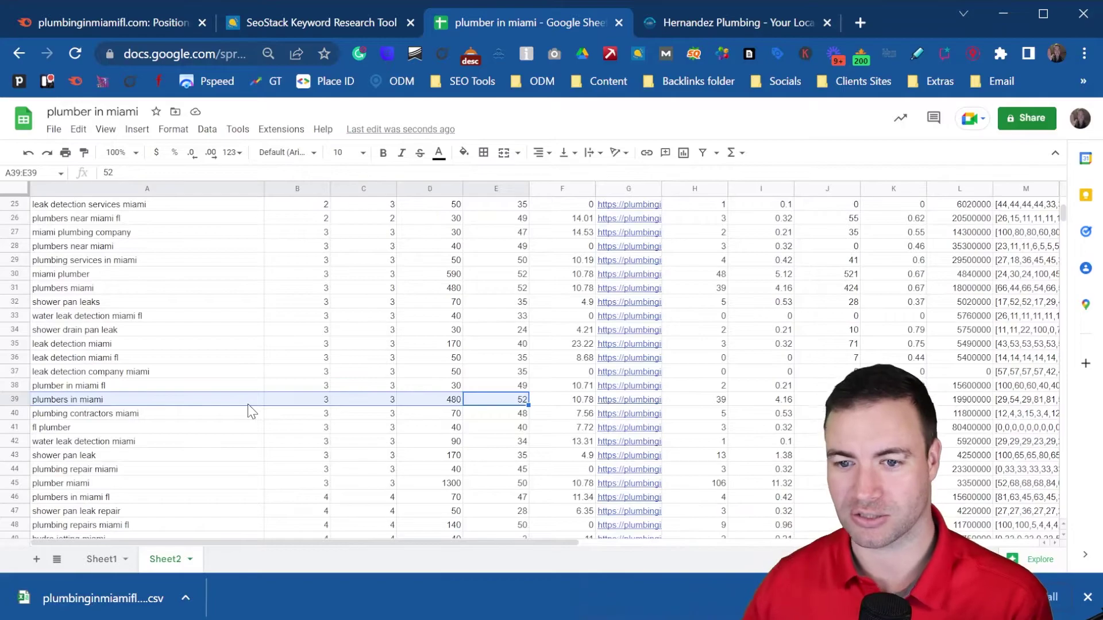
Step: Review the keyword list from its first row through the position 4 and 5 entries, focusing on "miami plumbing service" and "miami plumbing"
scroll(209, 374, "up", 6)
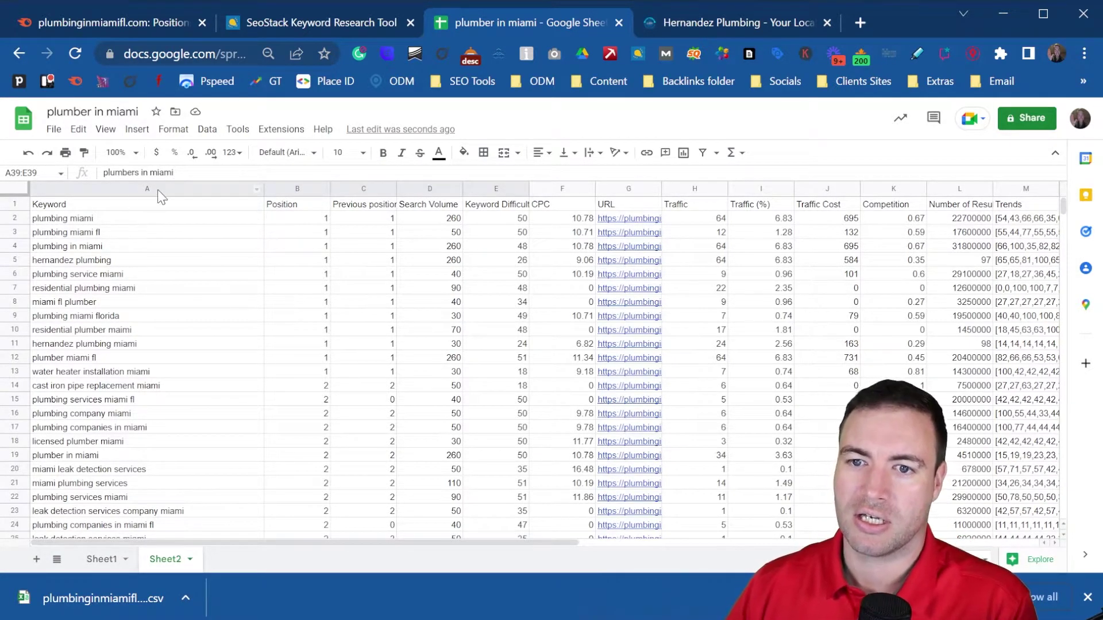
scroll(164, 292, "down", 1)
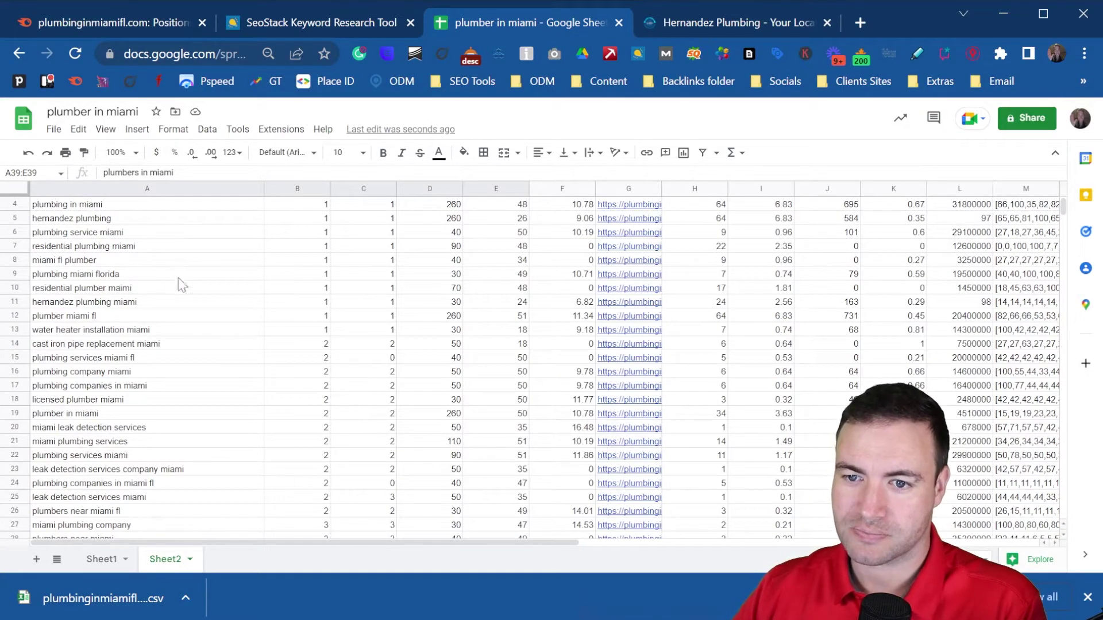
scroll(195, 322, "down", 2)
scroll(201, 332, "down", 5)
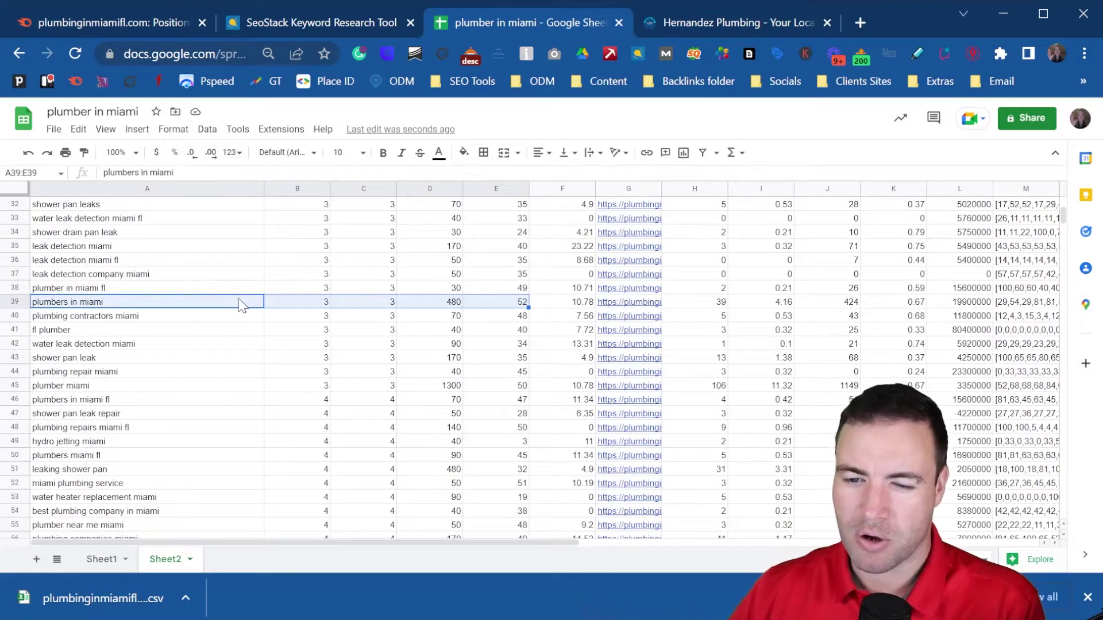
scroll(247, 315, "down", 1)
scroll(150, 417, "down", 1)
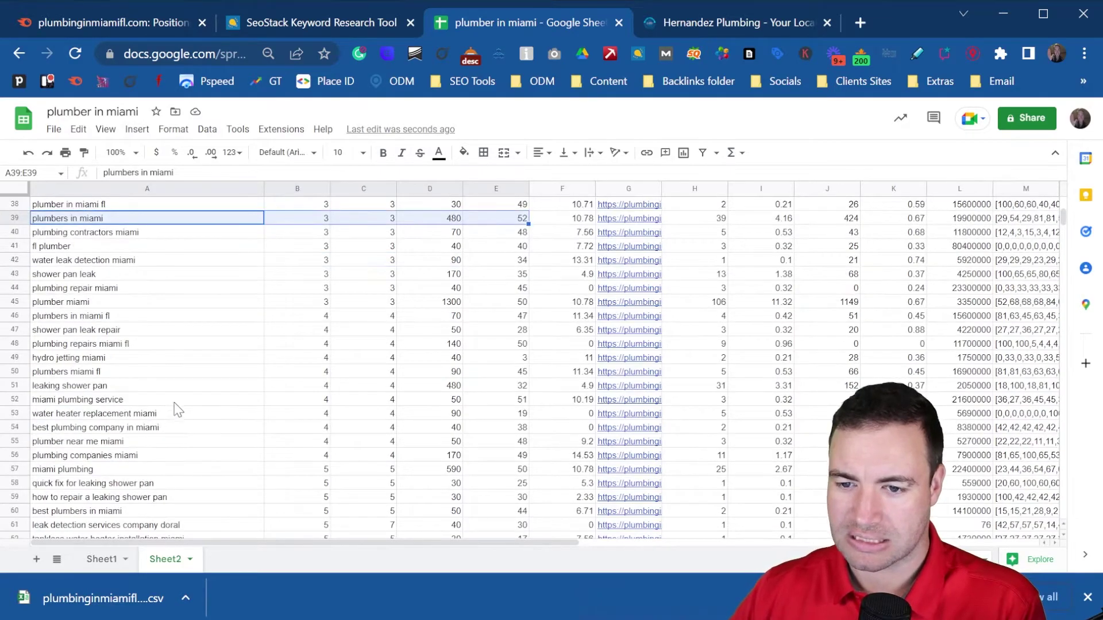
left_click(159, 390)
left_click(169, 405)
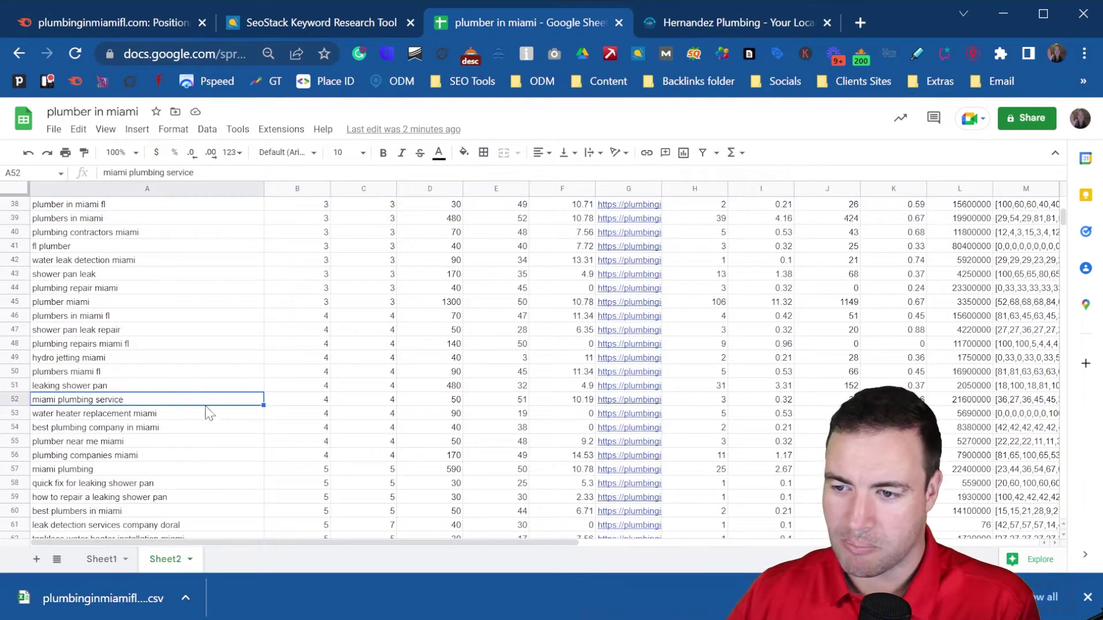
scroll(212, 416, "down", 1)
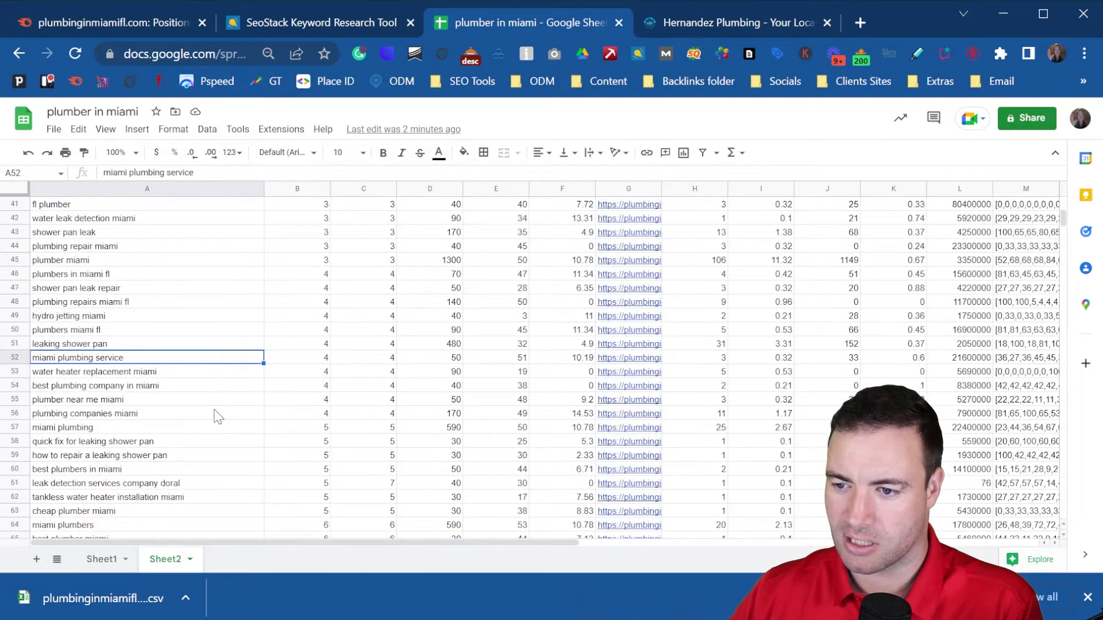
left_click(122, 434)
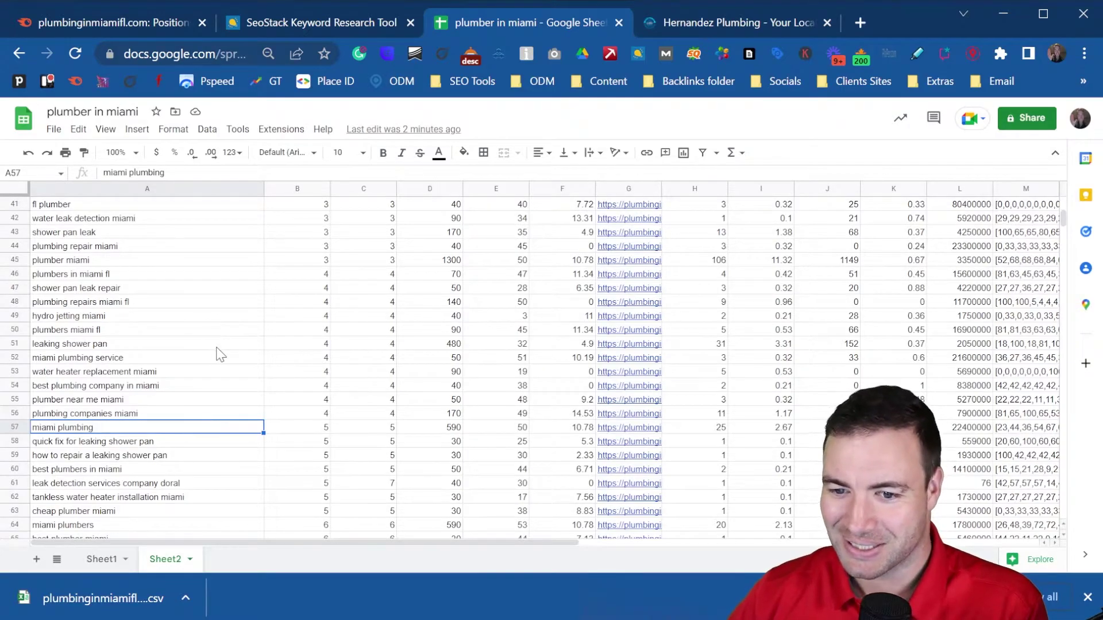
Step: Examine the lower-ranking shower pan and cast iron pipe keywords, including the positions for "how to repair a cast iron sewer pipe"
scroll(221, 355, "down", 5)
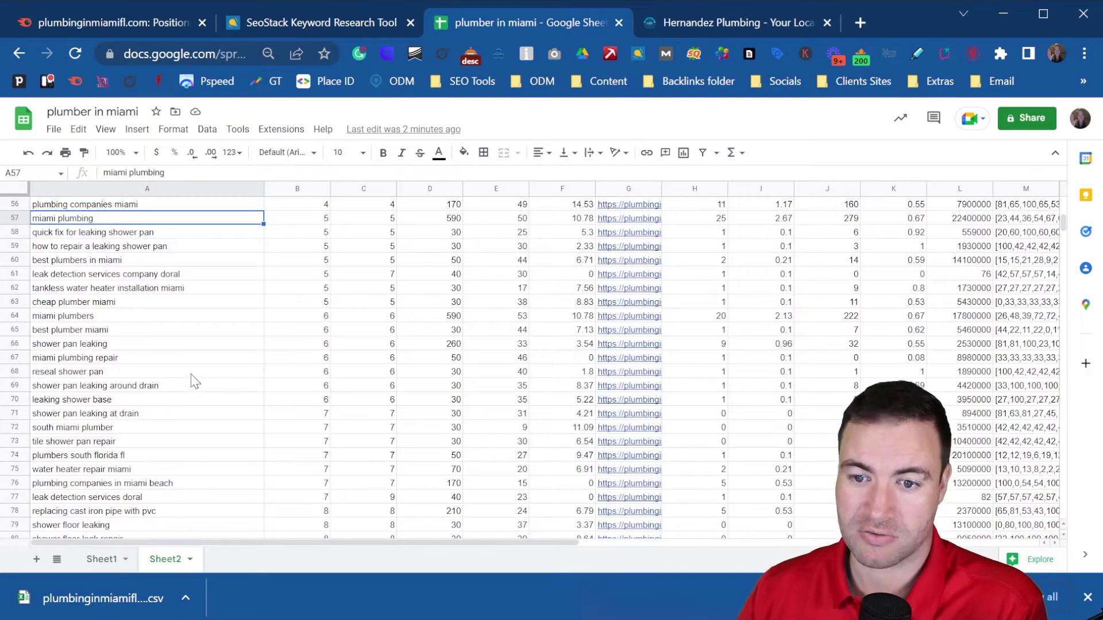
scroll(195, 371, "down", 8)
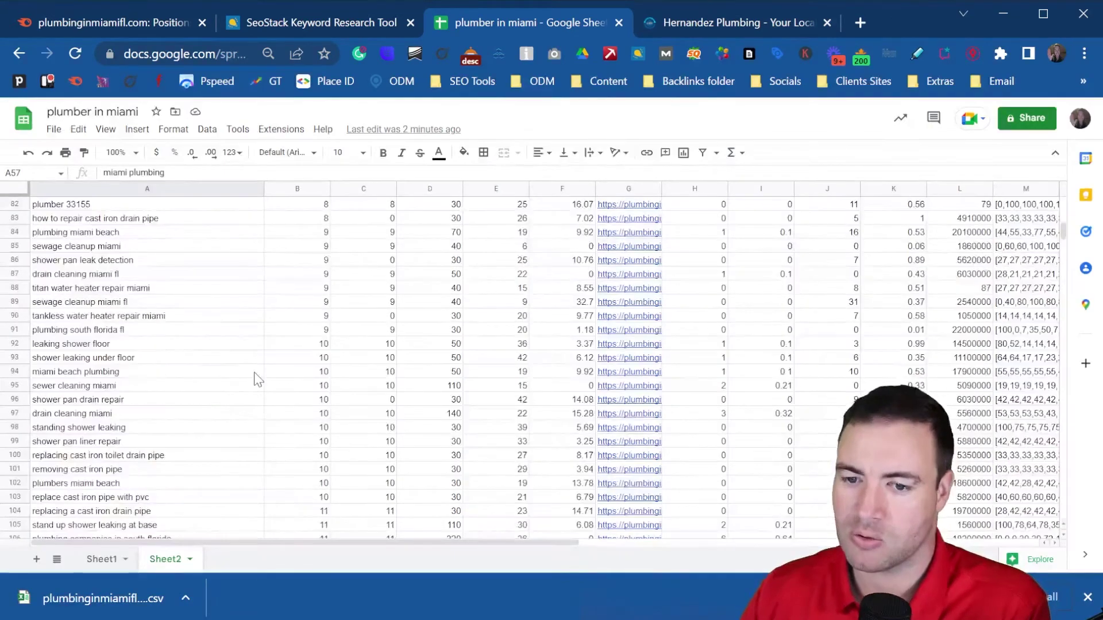
scroll(257, 379, "down", 8)
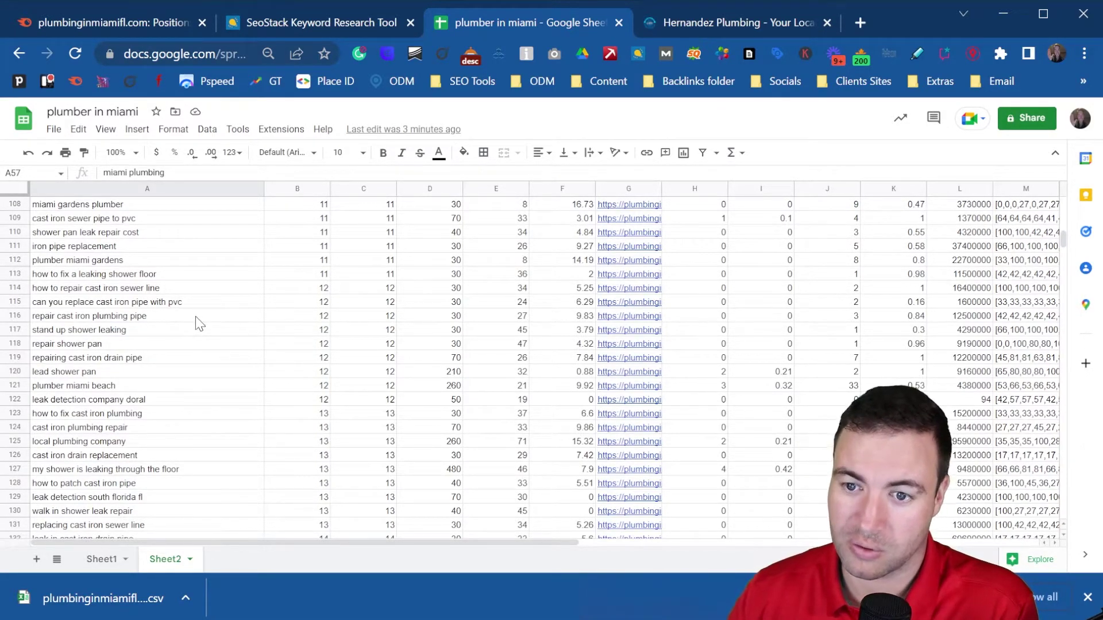
scroll(198, 324, "down", 9)
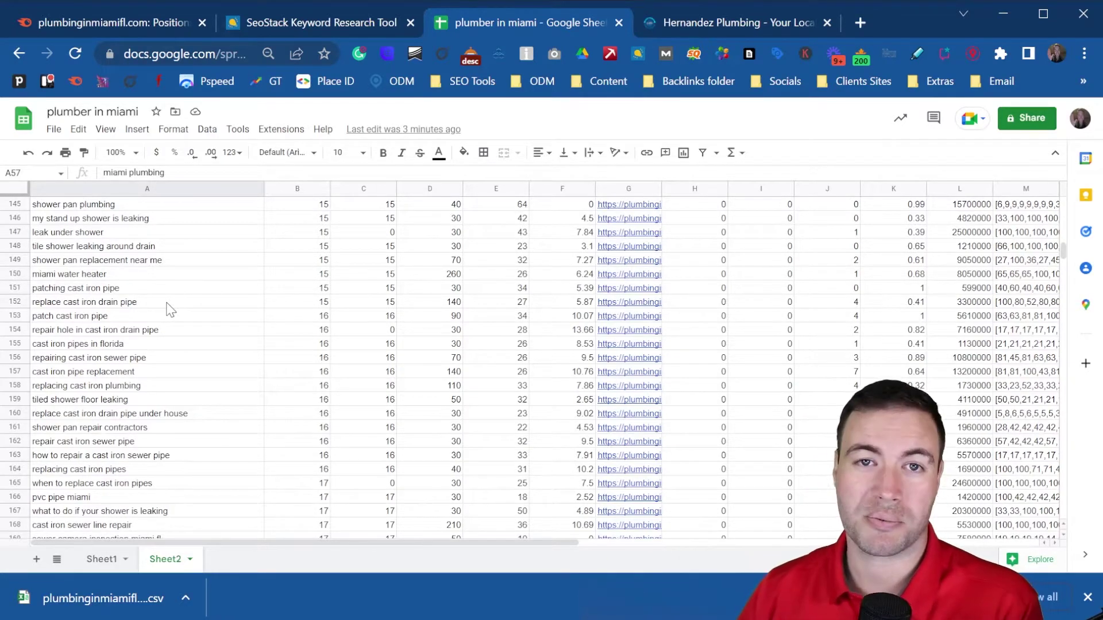
scroll(161, 307, "down", 1)
left_click(118, 388)
left_click(166, 374)
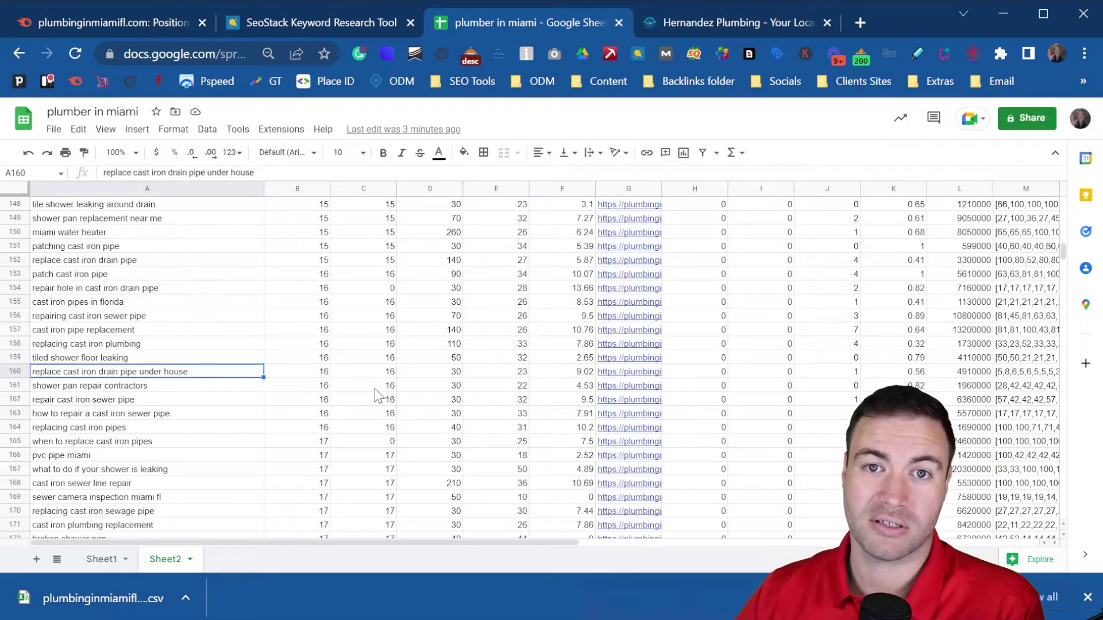
key("shift+space")
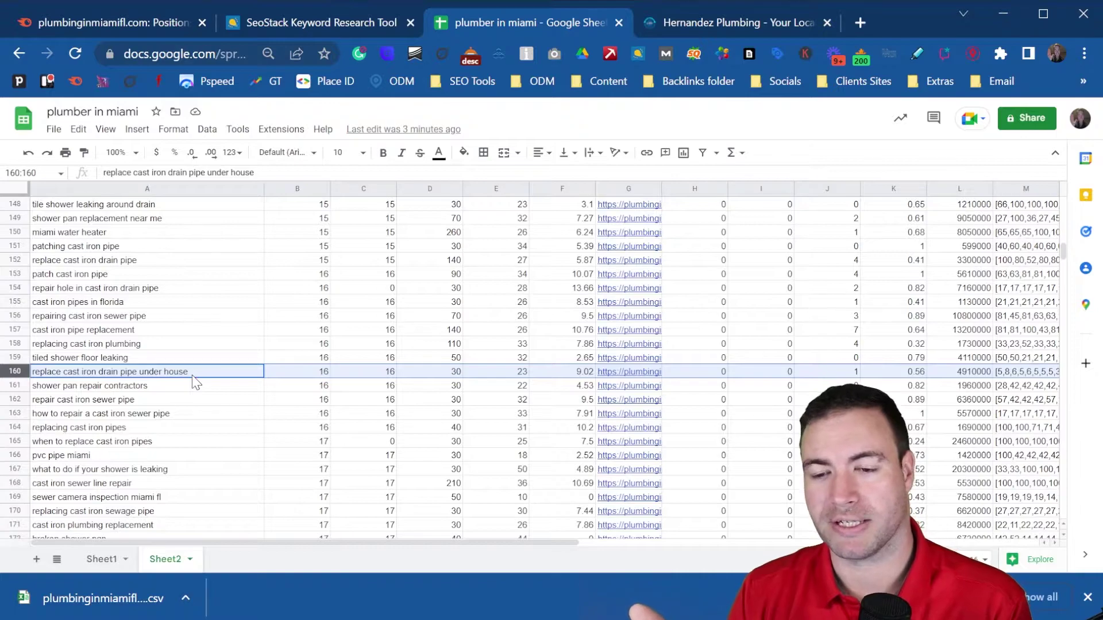
left_click(113, 416)
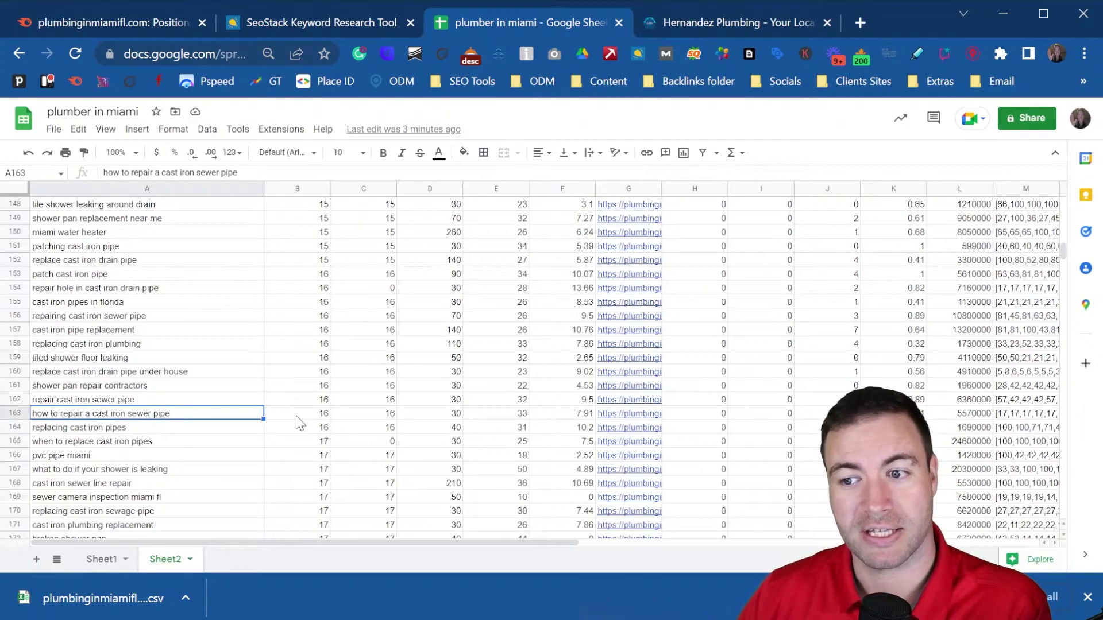
left_click_drag(295, 416, 400, 419)
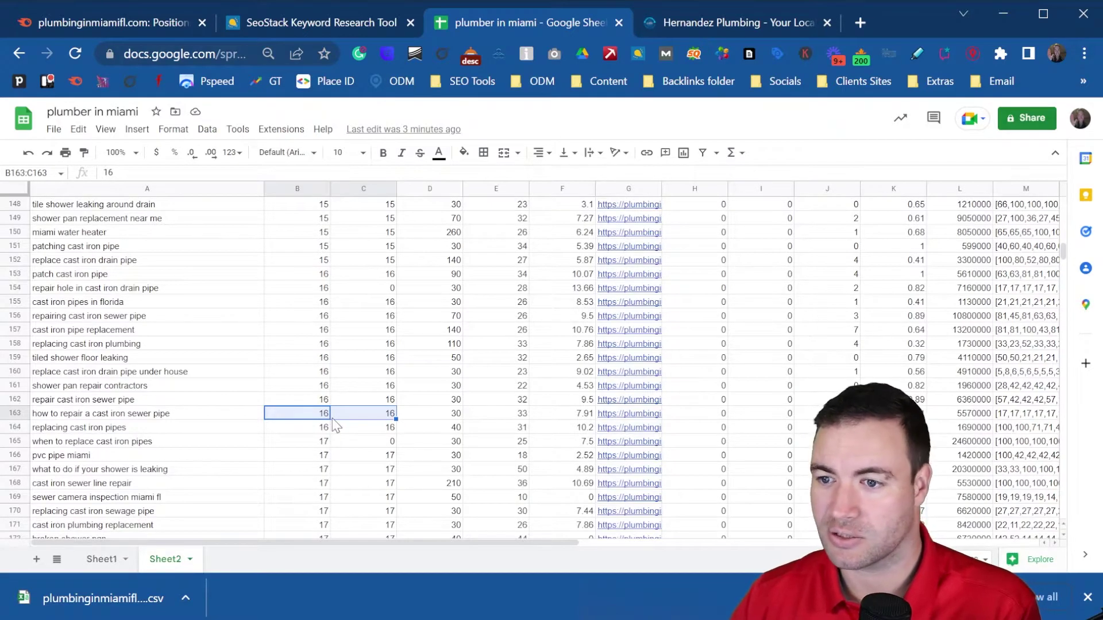
Step: Widen the URL column enough to show the full page addresses
scroll(336, 425, "up", 20)
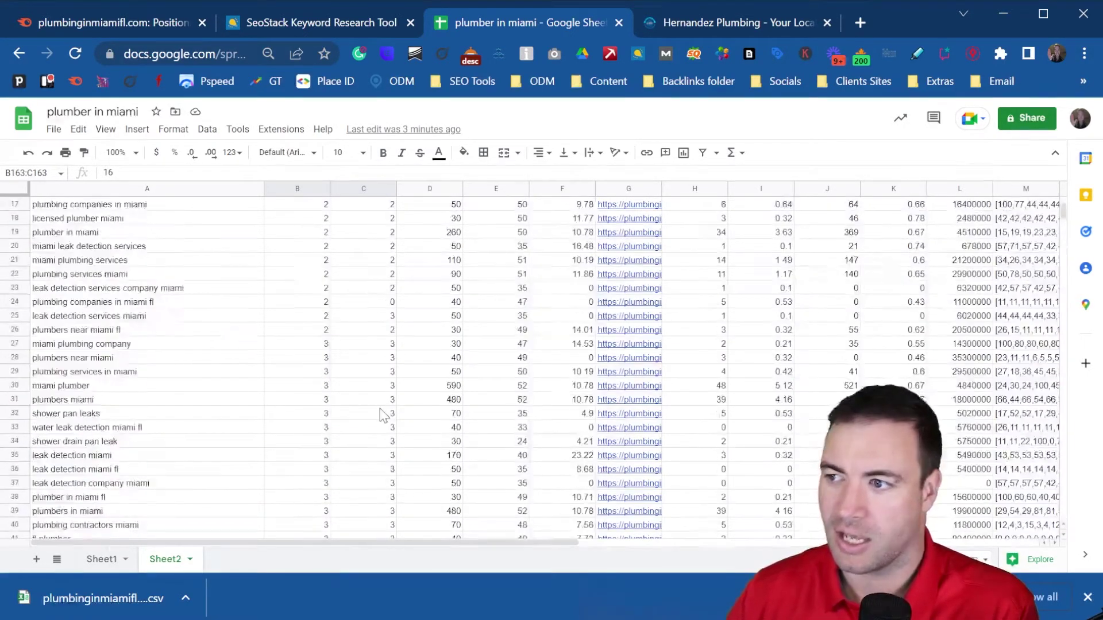
scroll(384, 414, "up", 10)
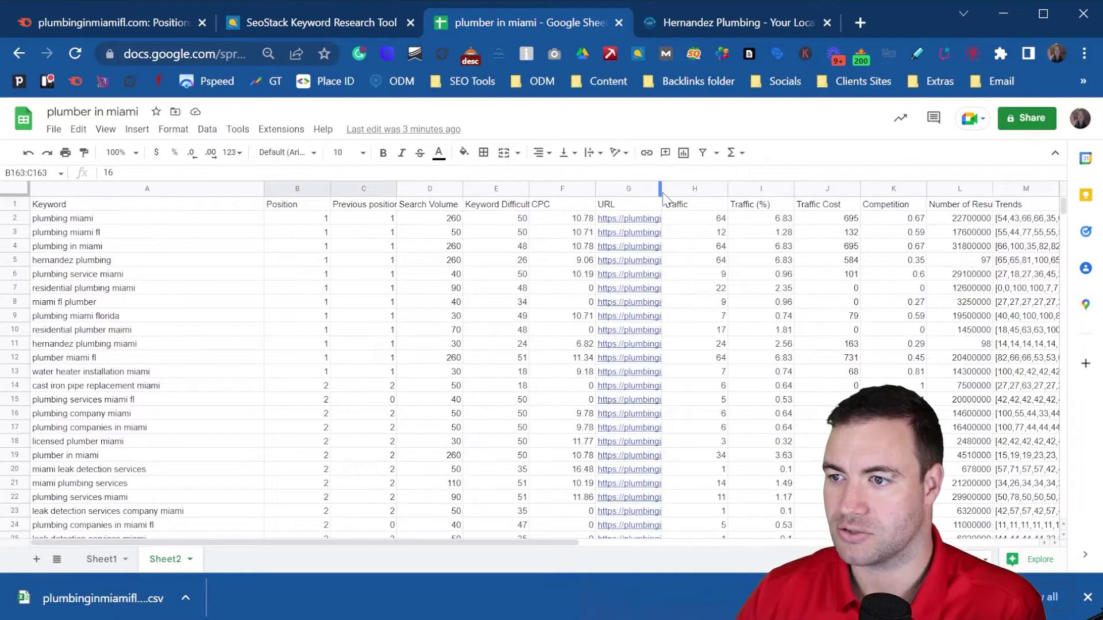
left_click_drag(925, 184, 928, 184)
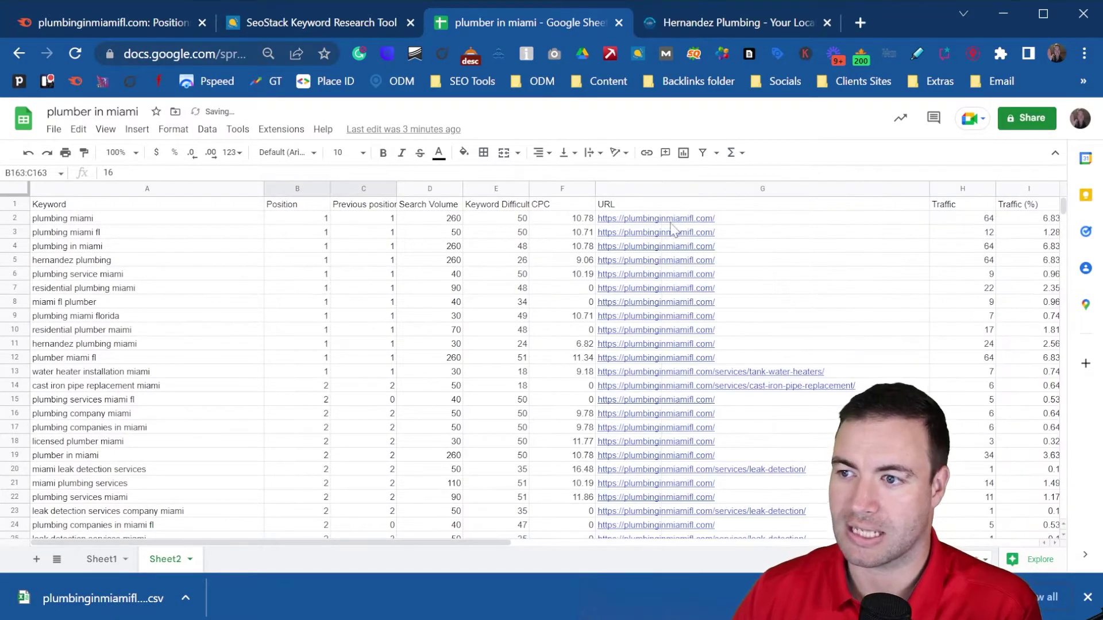
left_click(15, 205)
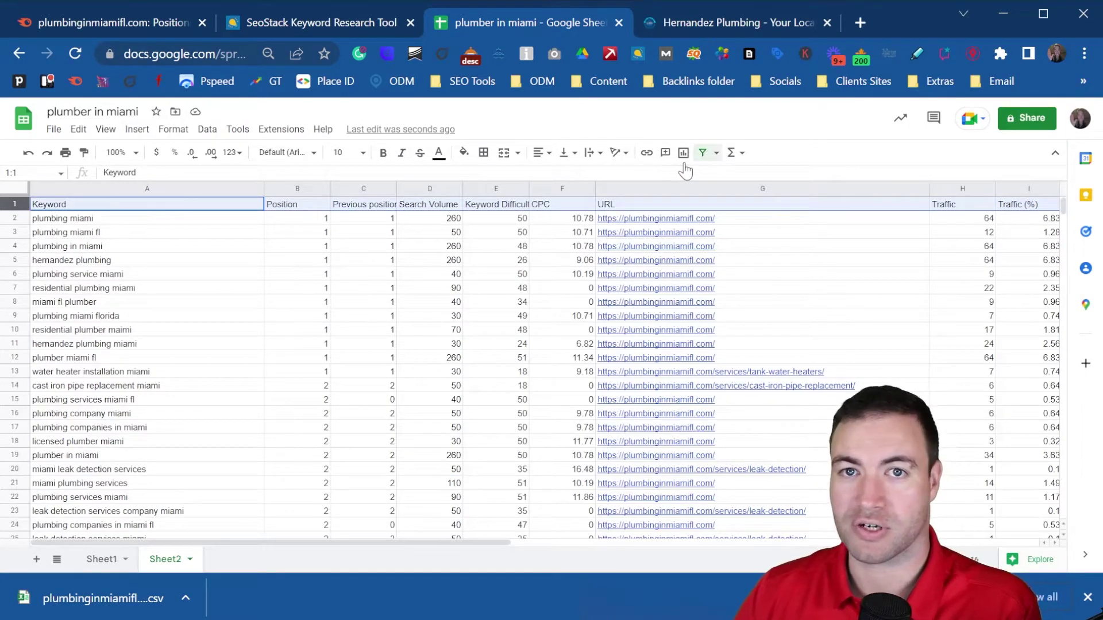
left_click(704, 153)
left_click(901, 219)
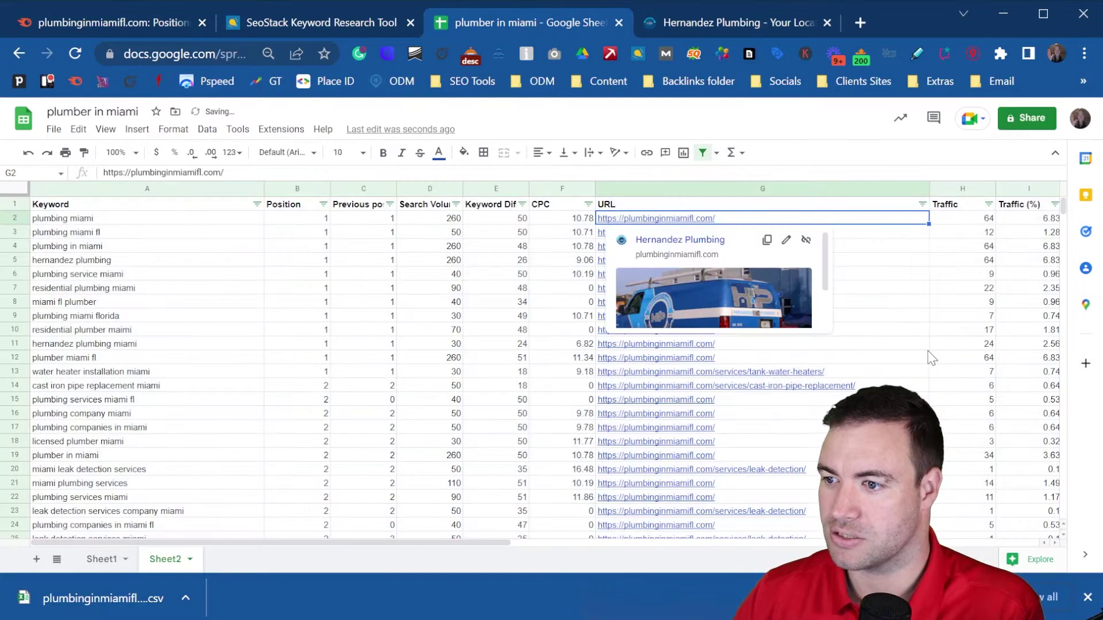
left_click(895, 360)
left_click(922, 204)
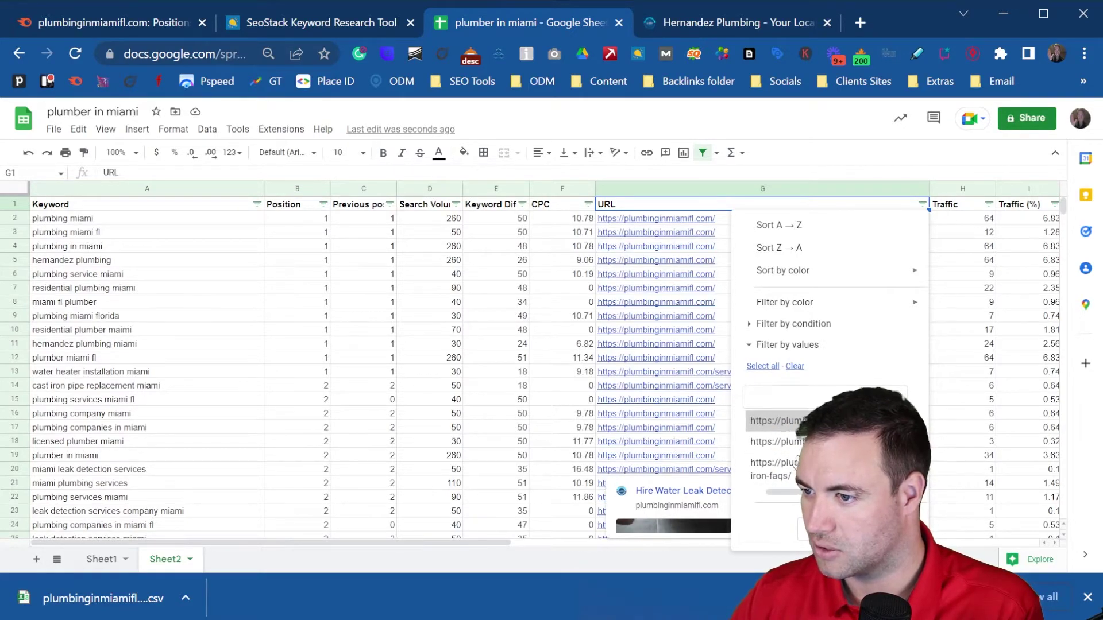
left_click(759, 397)
left_click(896, 531)
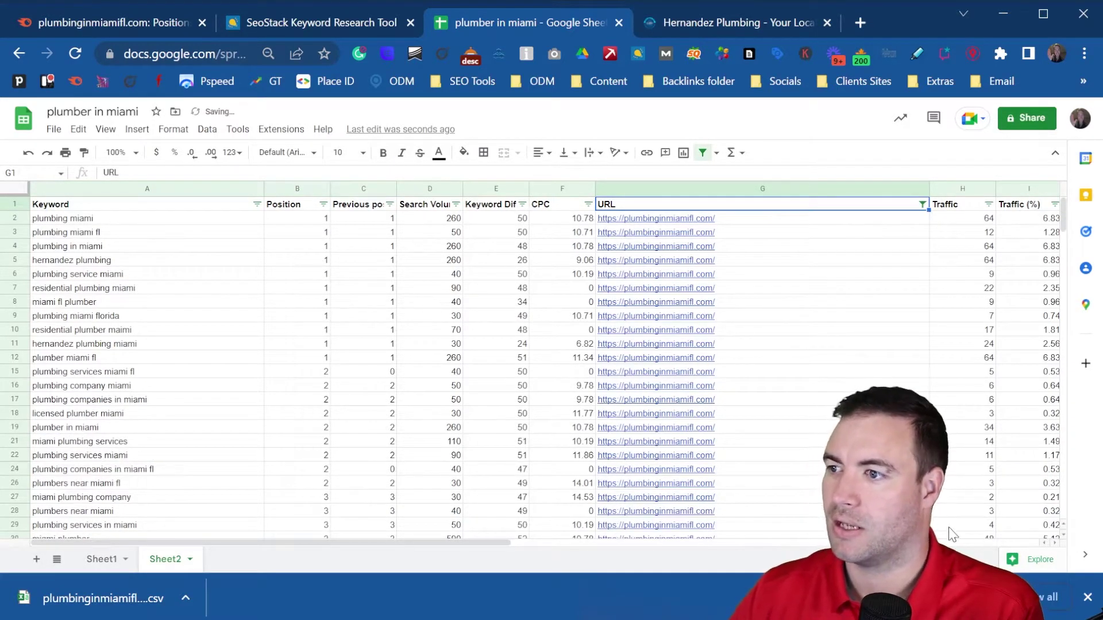
Step: Dismiss the downloads bar and select all Traffic values, then all Traffic (%) values, for the filtered homepage keywords to check their totals
left_click(983, 220)
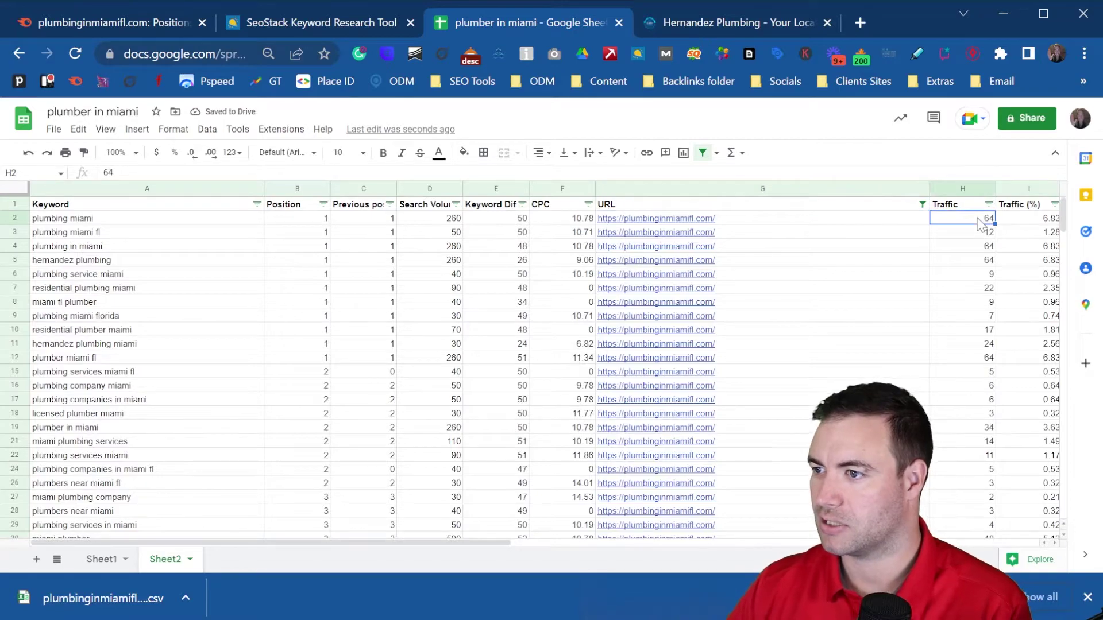
left_click(1088, 597)
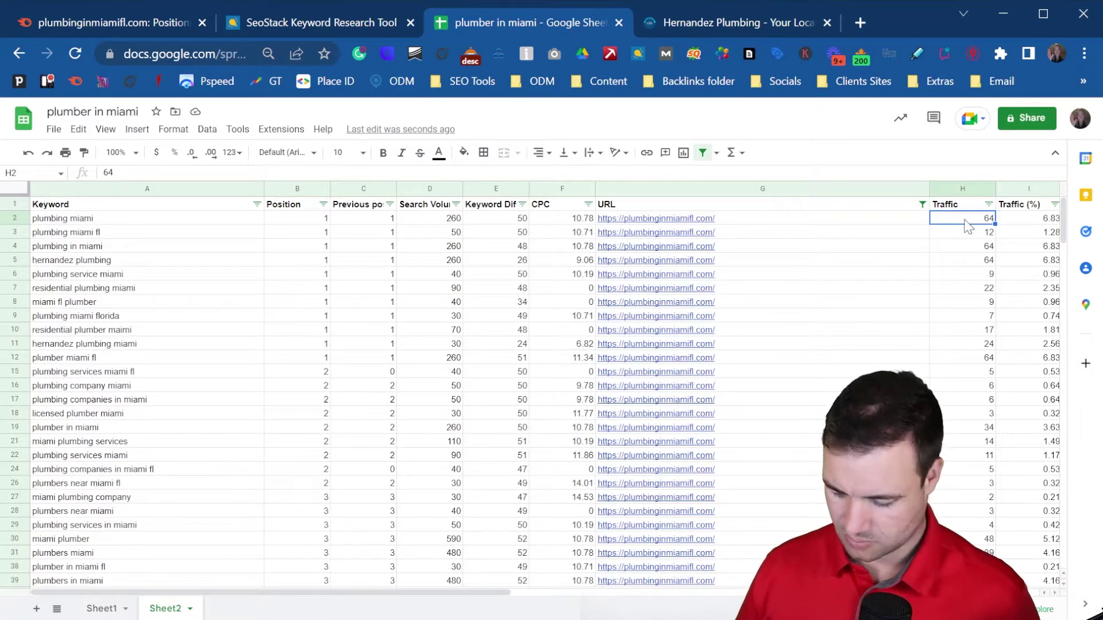
key("ctrl+shift+Down")
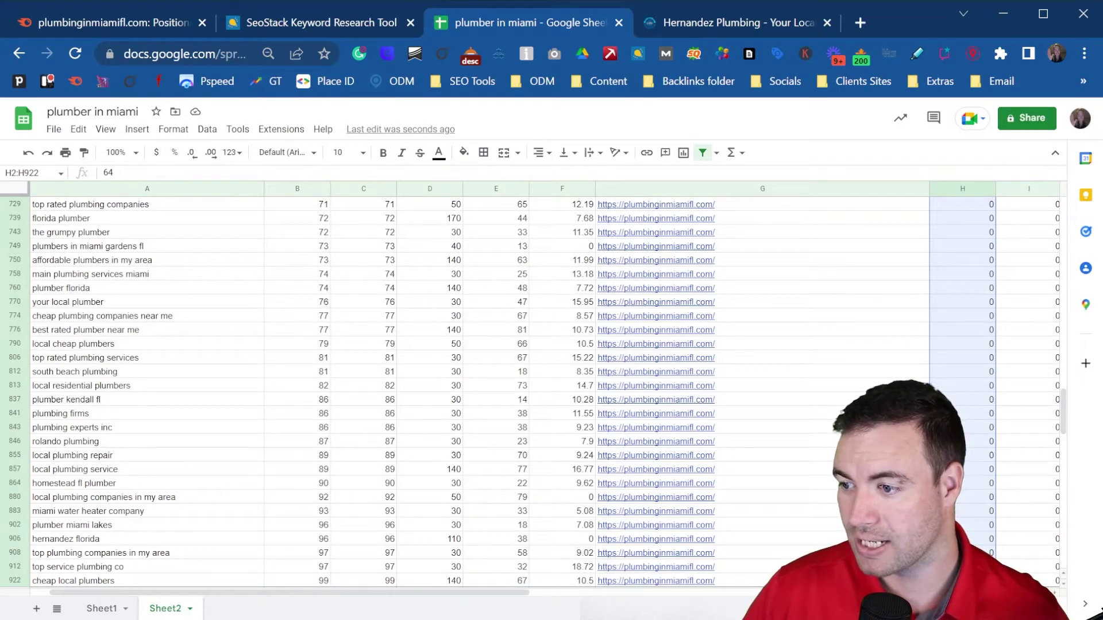
scroll(1038, 474, "up", 10)
scroll(1041, 479, "up", 10)
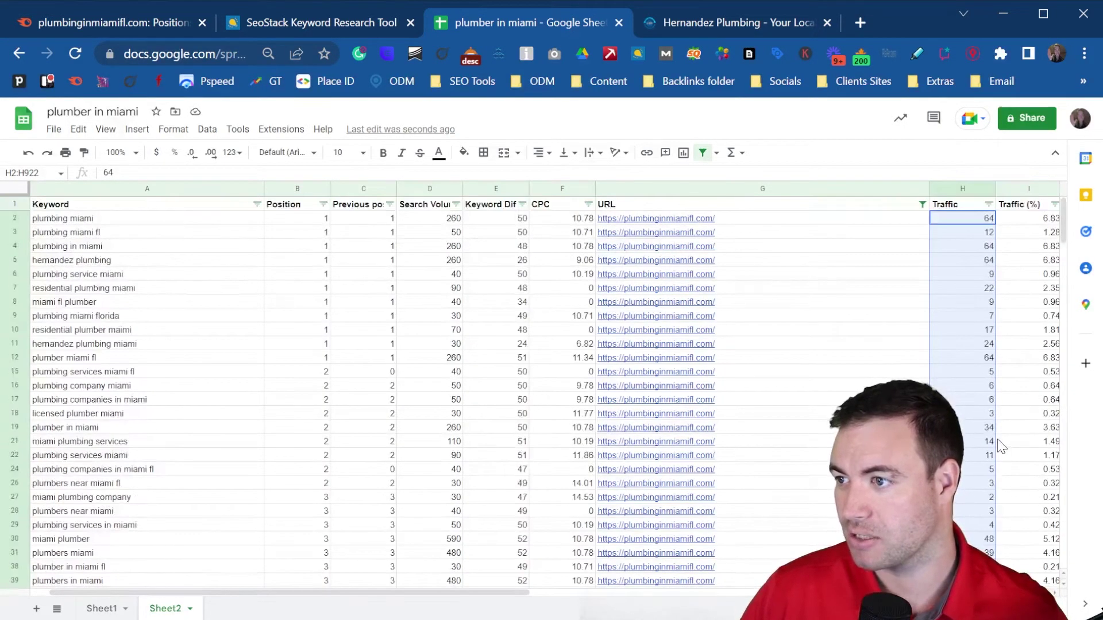
left_click(1048, 224)
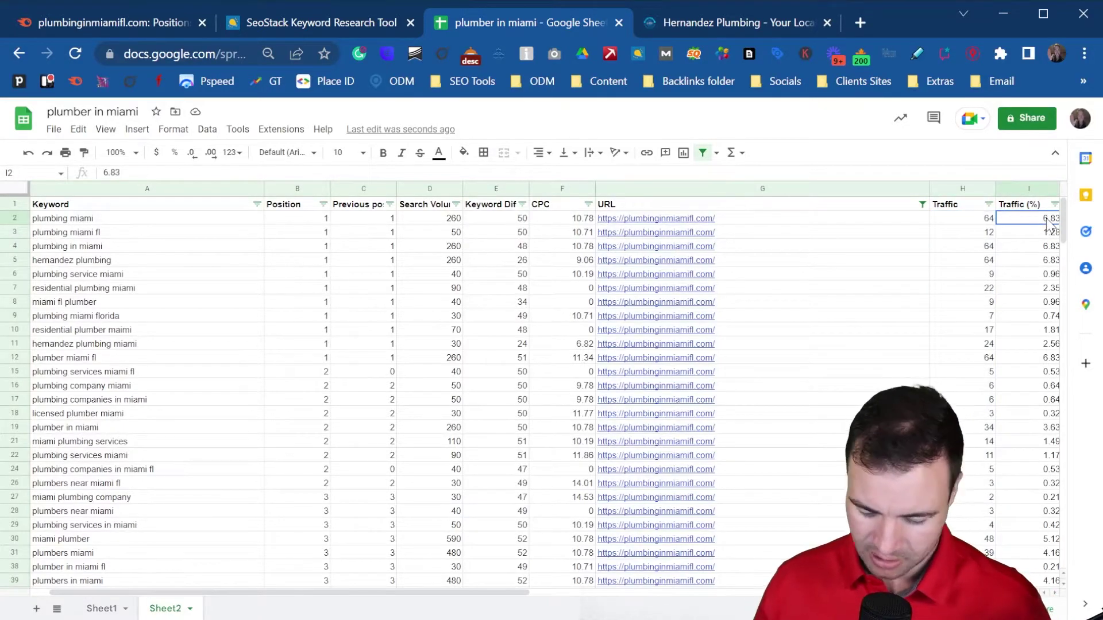
key("ctrl+shift+Down")
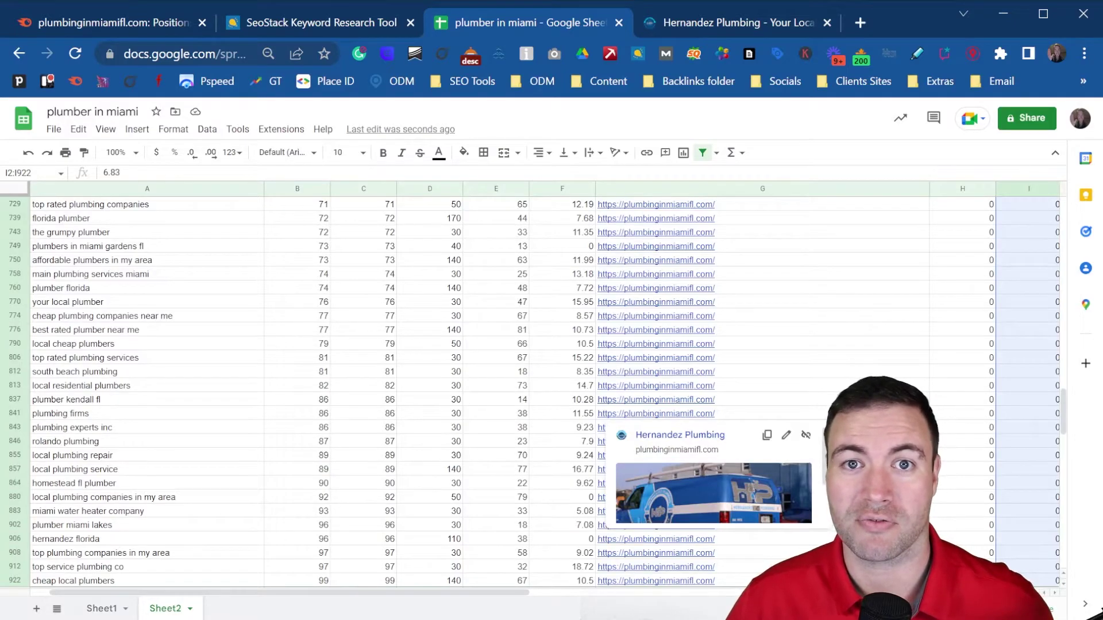
Step: Examine the filtered homepage keywords, from the Miami plumbing terms ranking in positions 1 to 3 down to the lowest-ranking ones
scroll(293, 363, "up", 20)
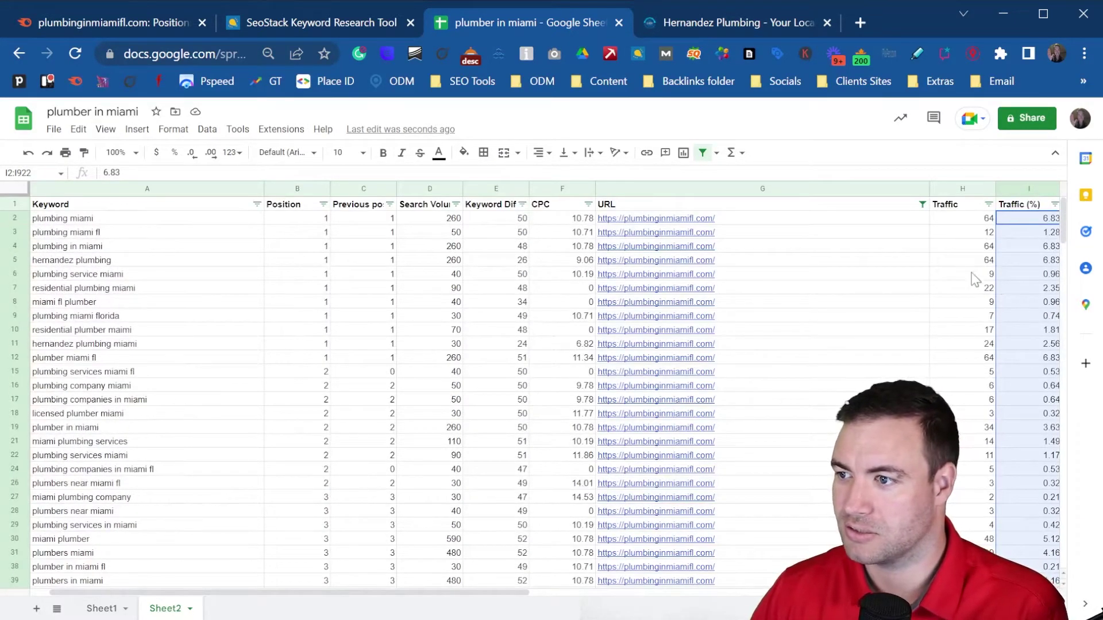
left_click(946, 262)
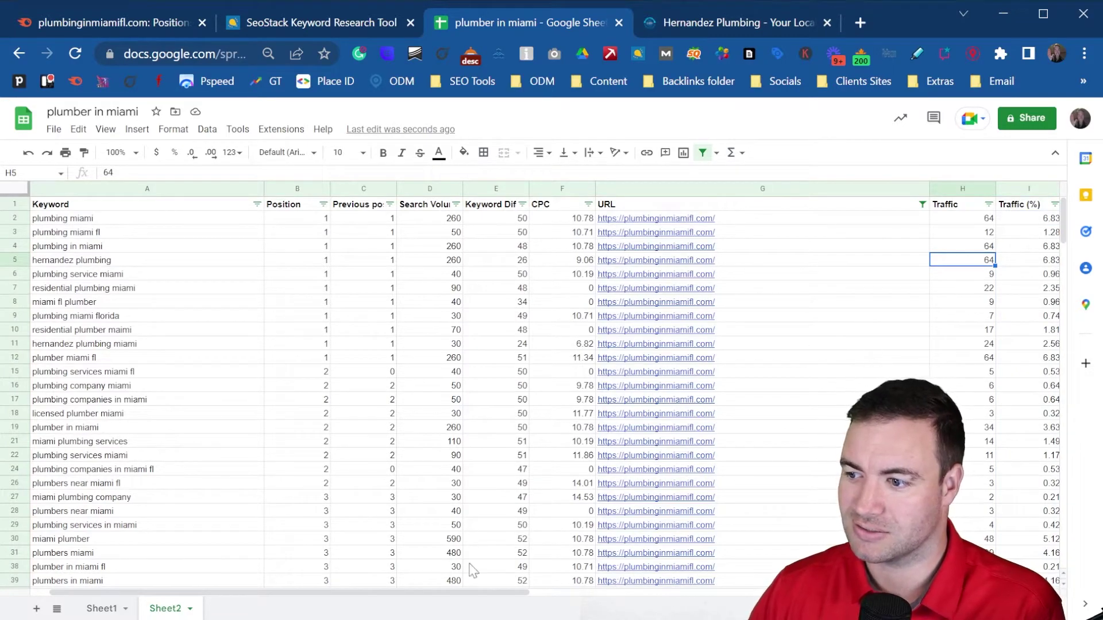
left_click_drag(130, 224, 141, 330)
left_click_drag(144, 427, 181, 586)
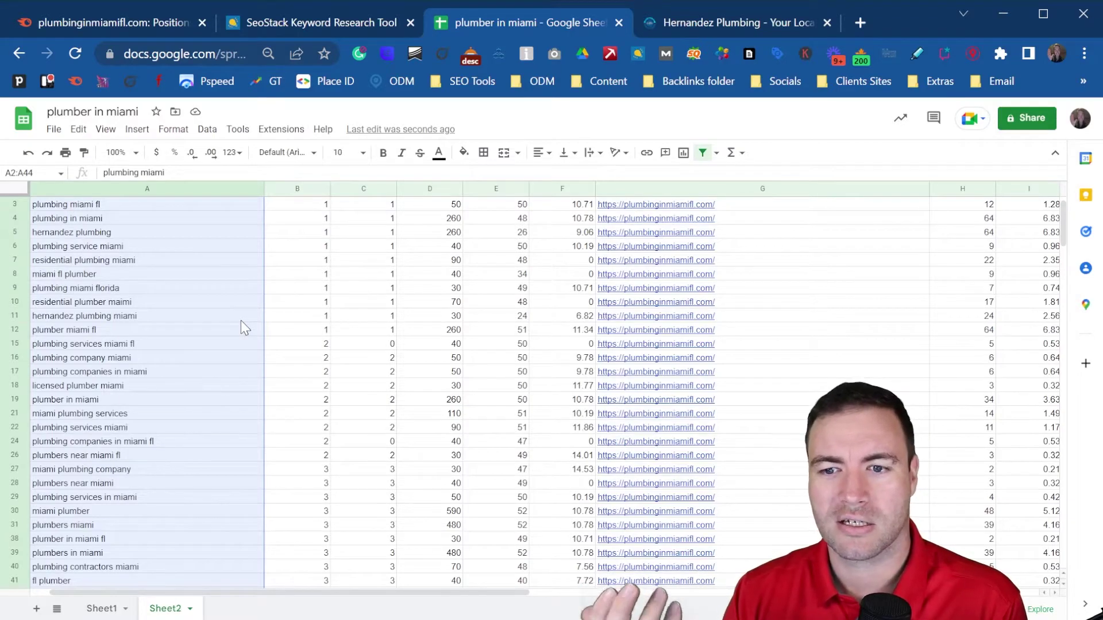
scroll(229, 459, "down", 20)
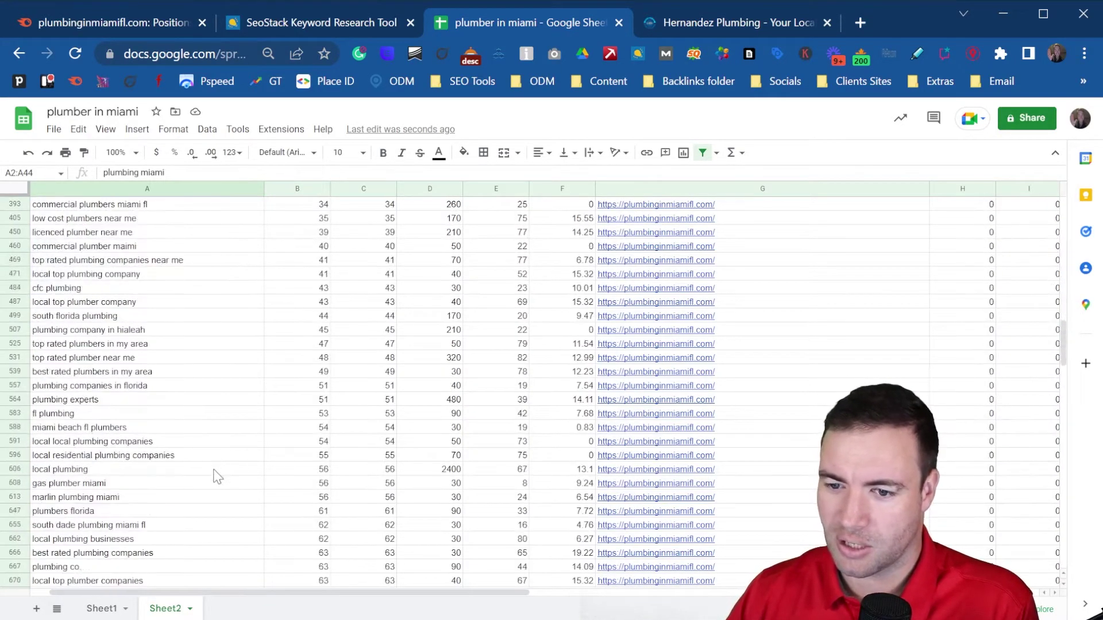
scroll(213, 484, "down", 15)
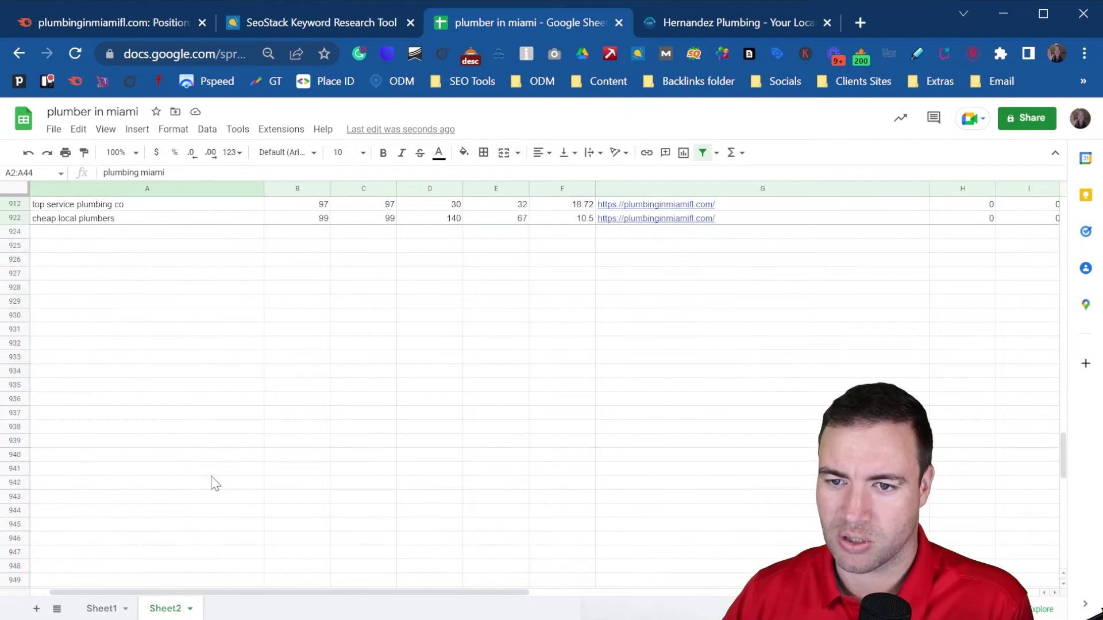
scroll(214, 485, "up", 6)
scroll(216, 484, "up", 6)
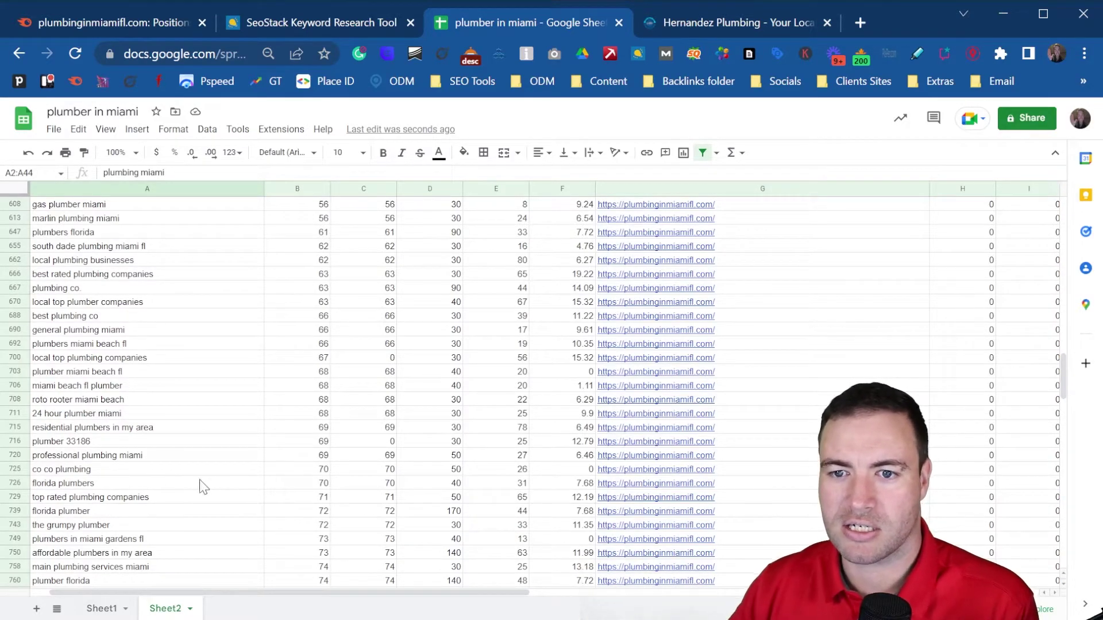
scroll(209, 451, "up", 20)
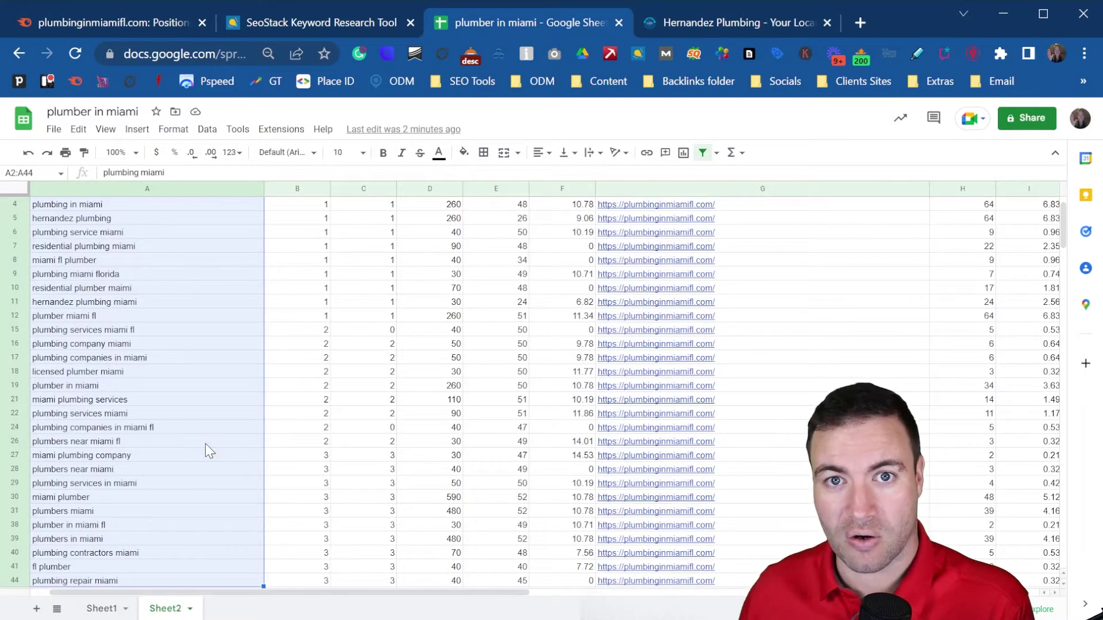
scroll(235, 397, "up", 1)
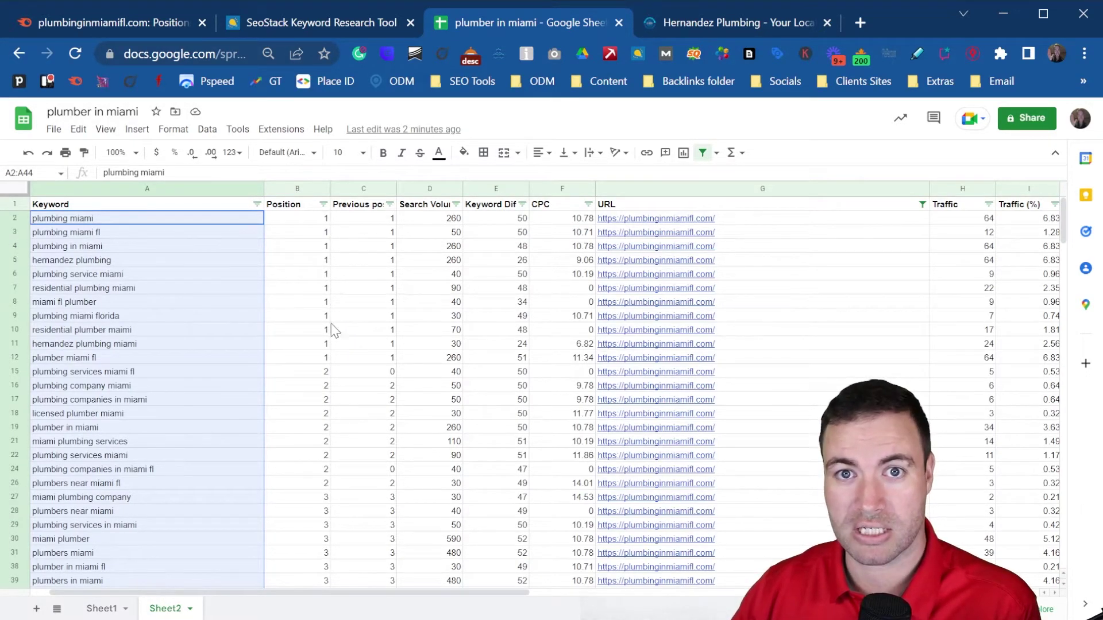
left_click(219, 318)
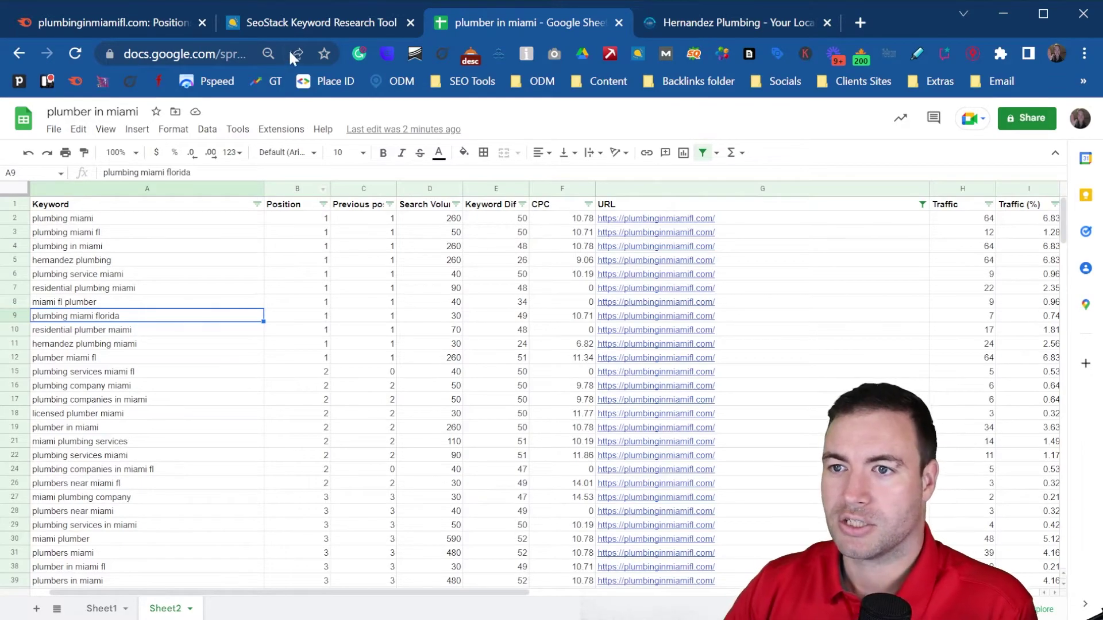
Step: Switch to SeoStack Keyword Tool and generate Google keywords for the seed "mens gym shirt" using only the Questions modifier
left_click(294, 23)
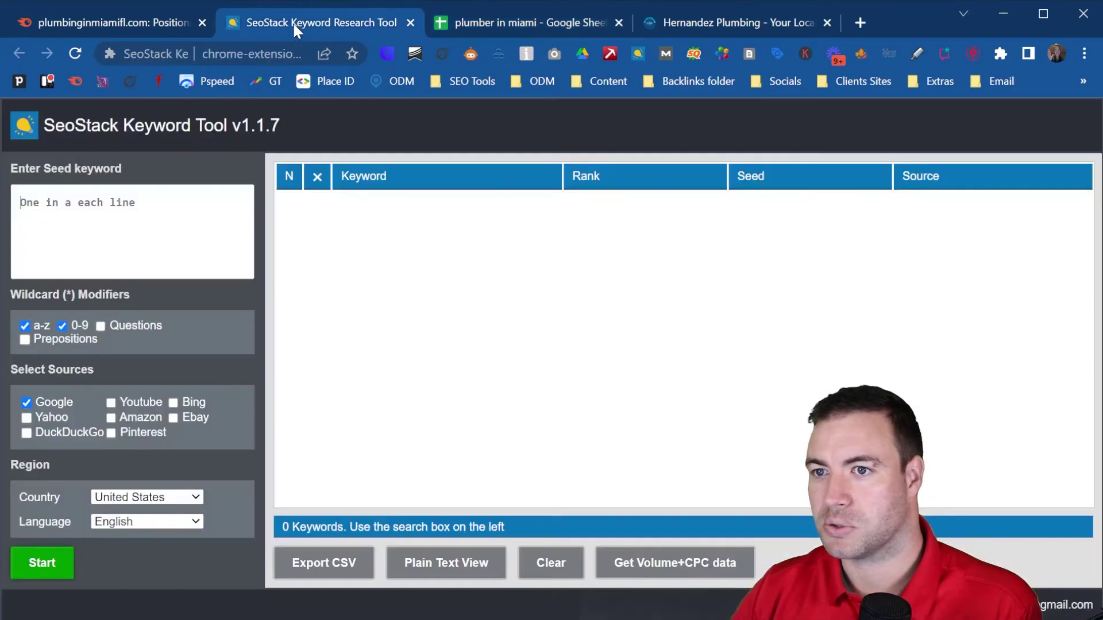
left_click(206, 216)
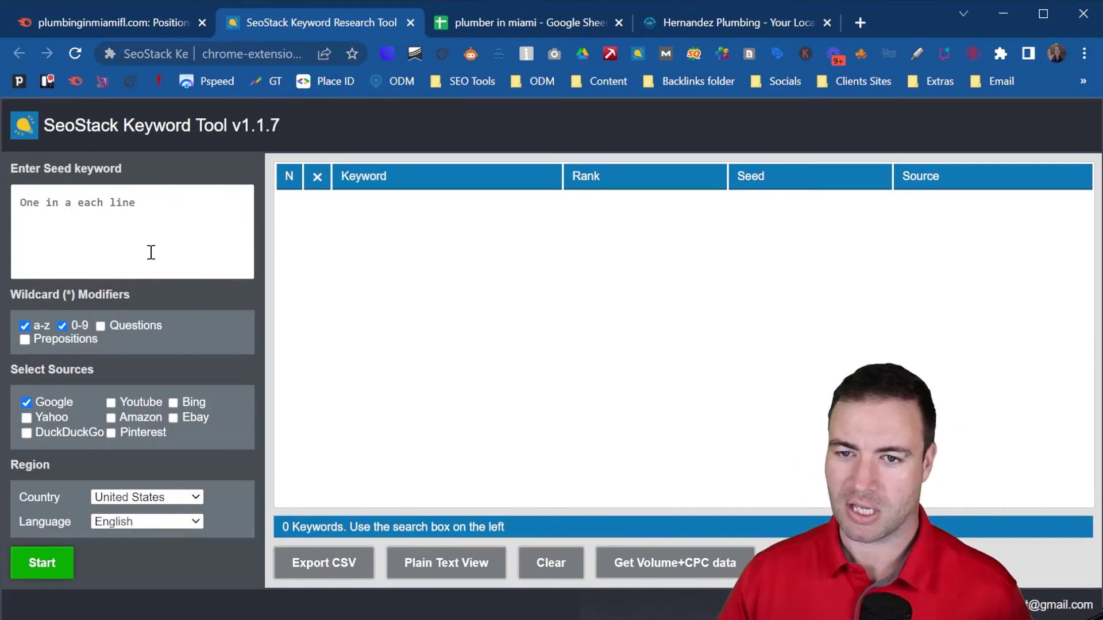
type("gym")
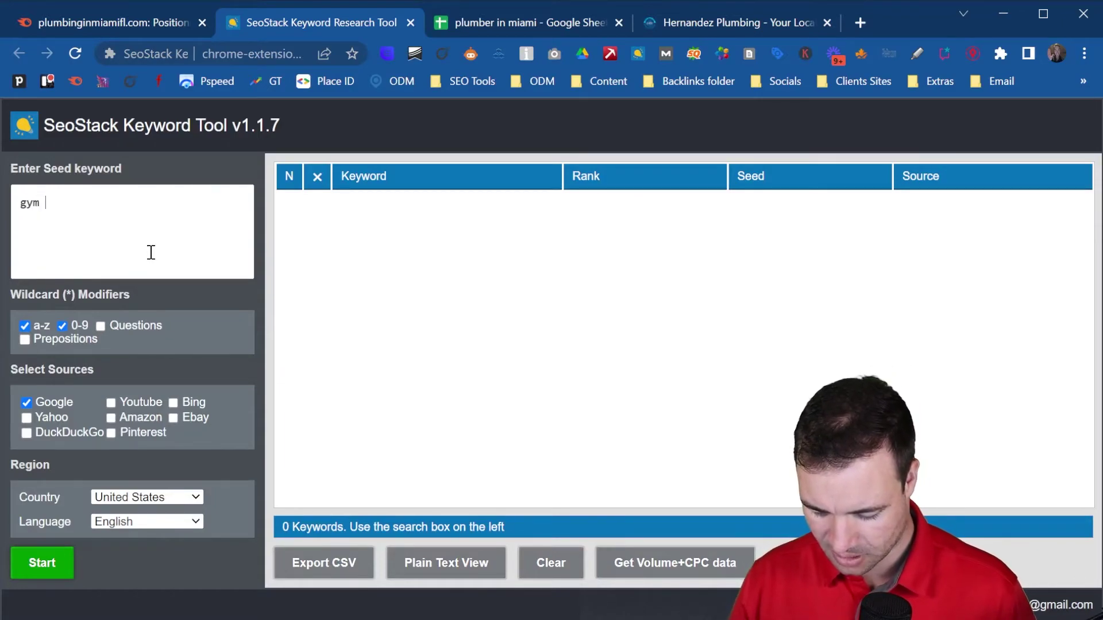
type("y")
key("BackSpace")
key("BackSpace")
type("men")
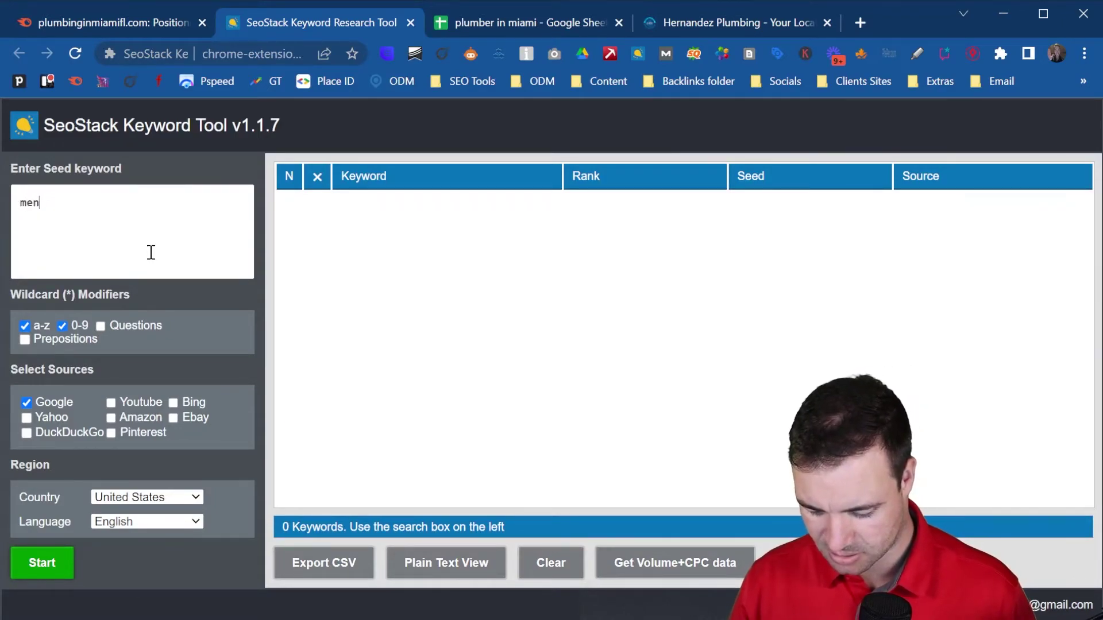
type("s gym shirt")
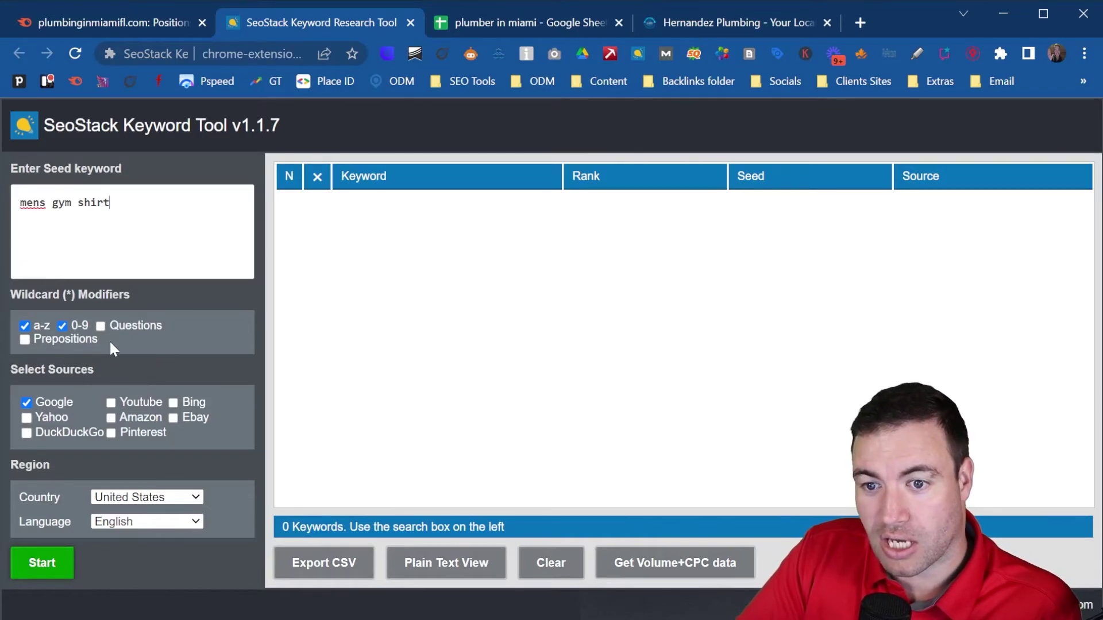
left_click(61, 326)
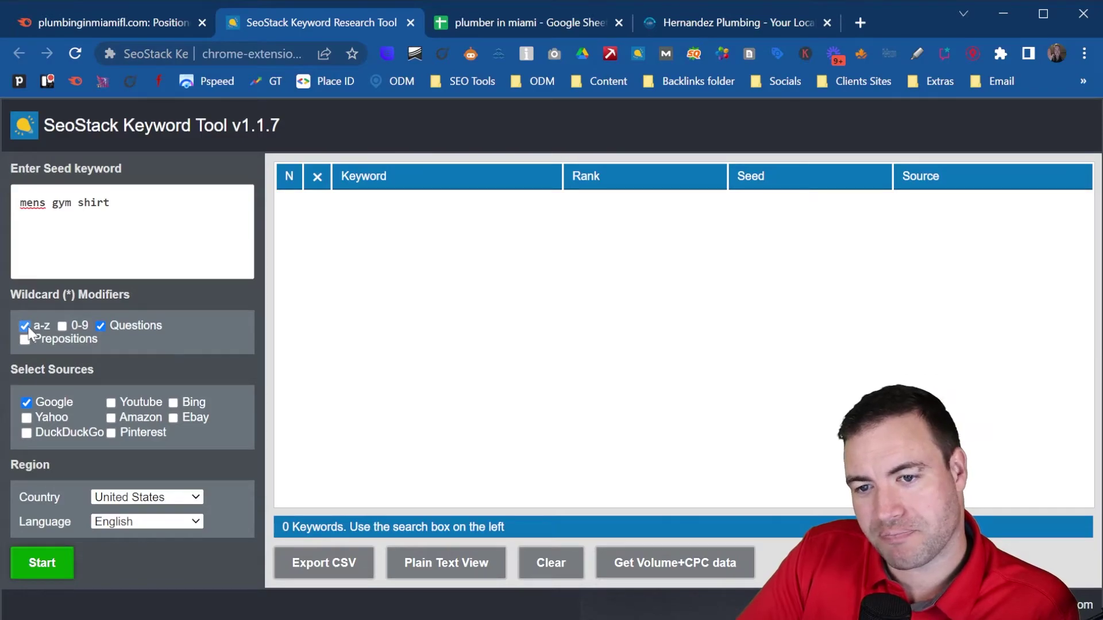
left_click(60, 564)
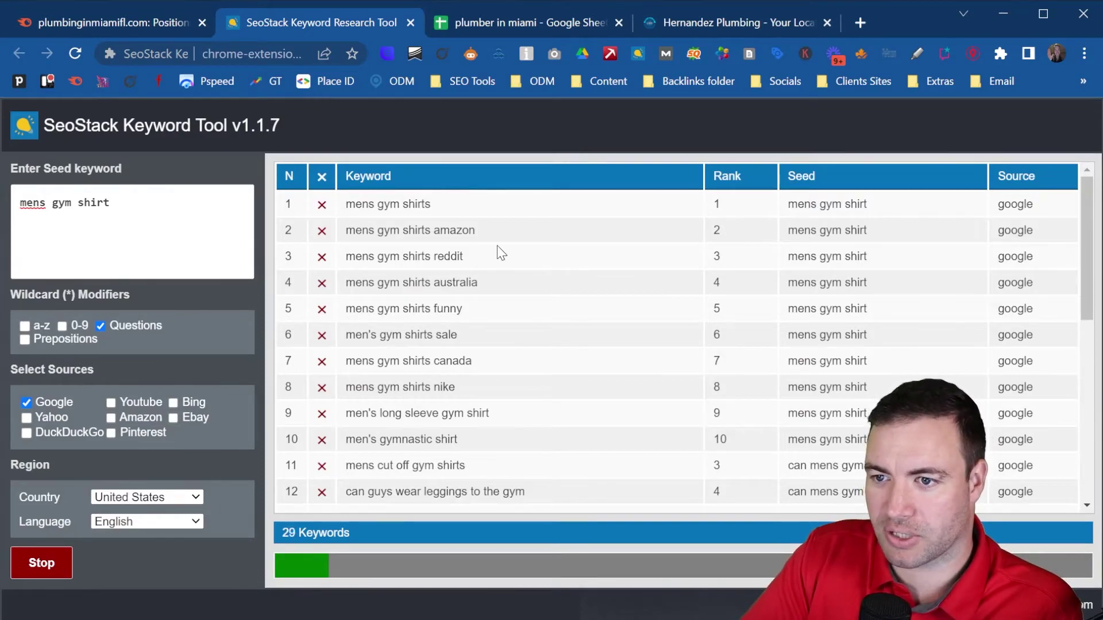
Step: Look through the first gym shirt keyword suggestions, including "can guys wear leggings to the gym", and stop the keyword generation
scroll(498, 243, "down", 2)
scroll(499, 252, "down", 3)
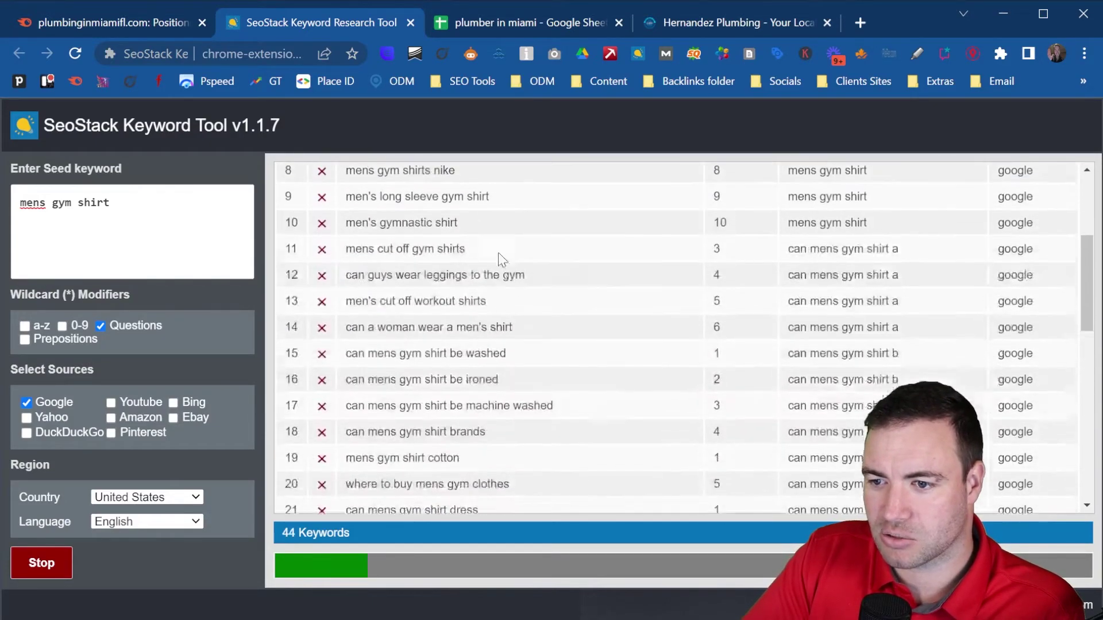
scroll(432, 307, "up", 1)
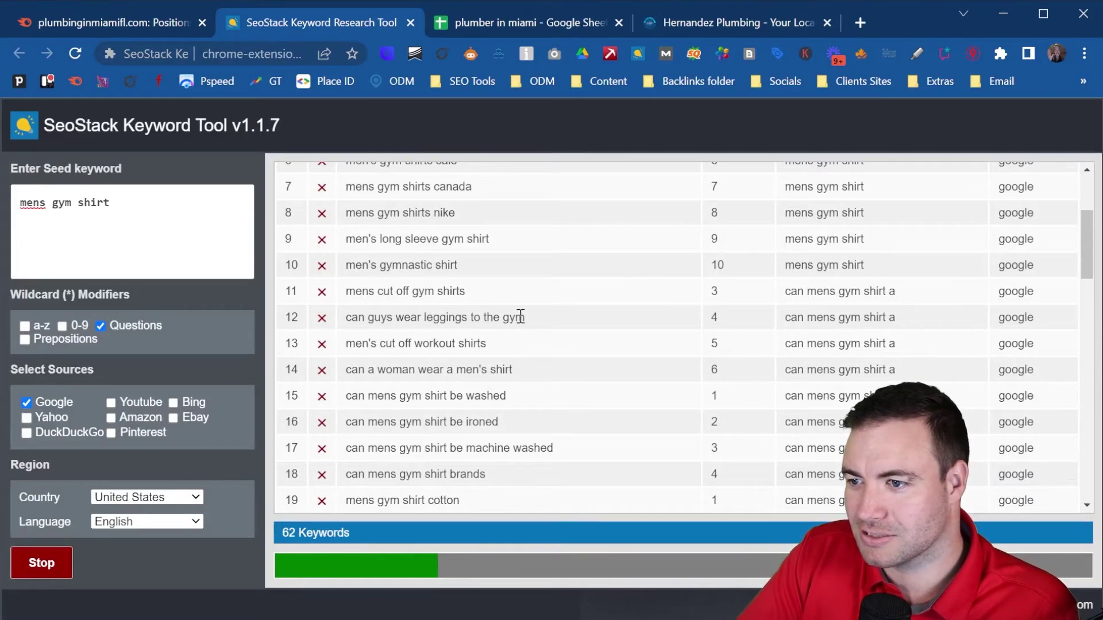
left_click_drag(523, 317, 506, 324)
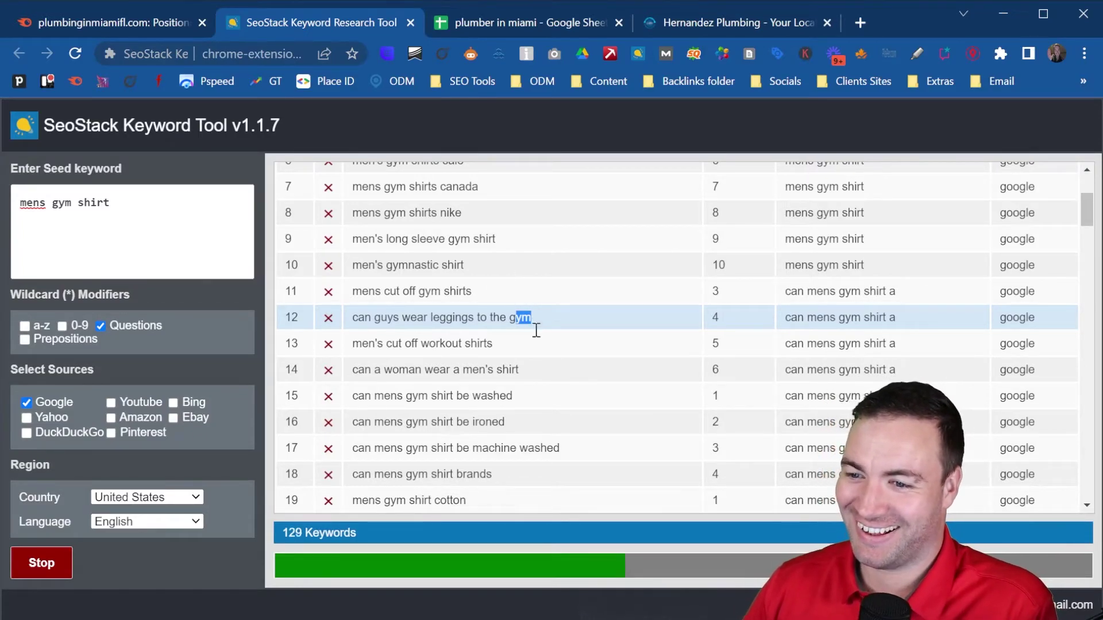
left_click(477, 313)
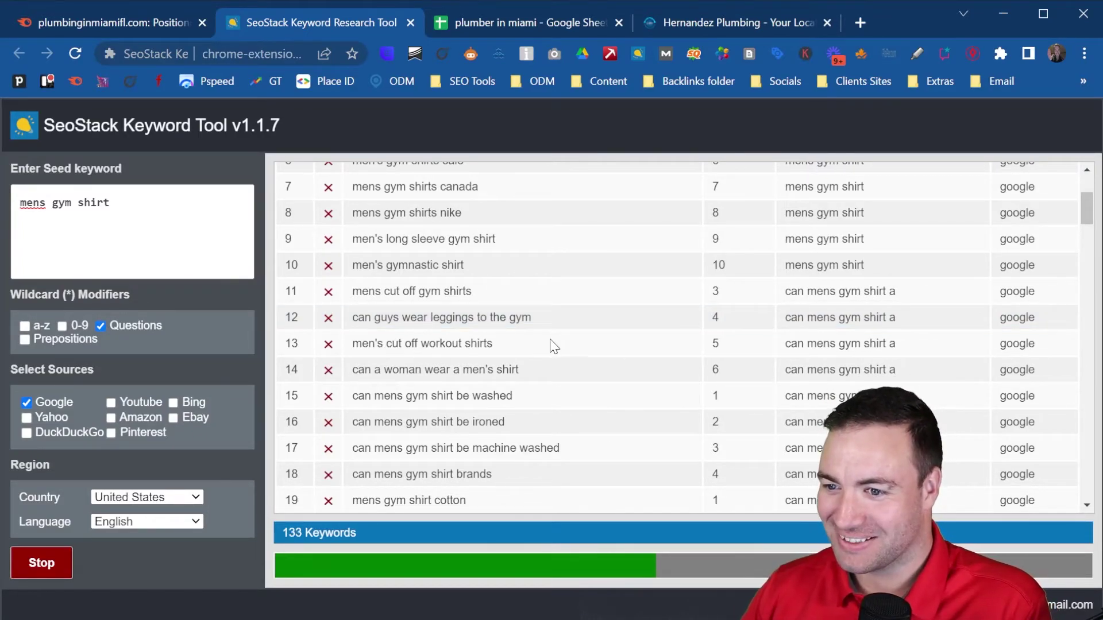
scroll(547, 349, "down", 1)
scroll(391, 290, "down", 2)
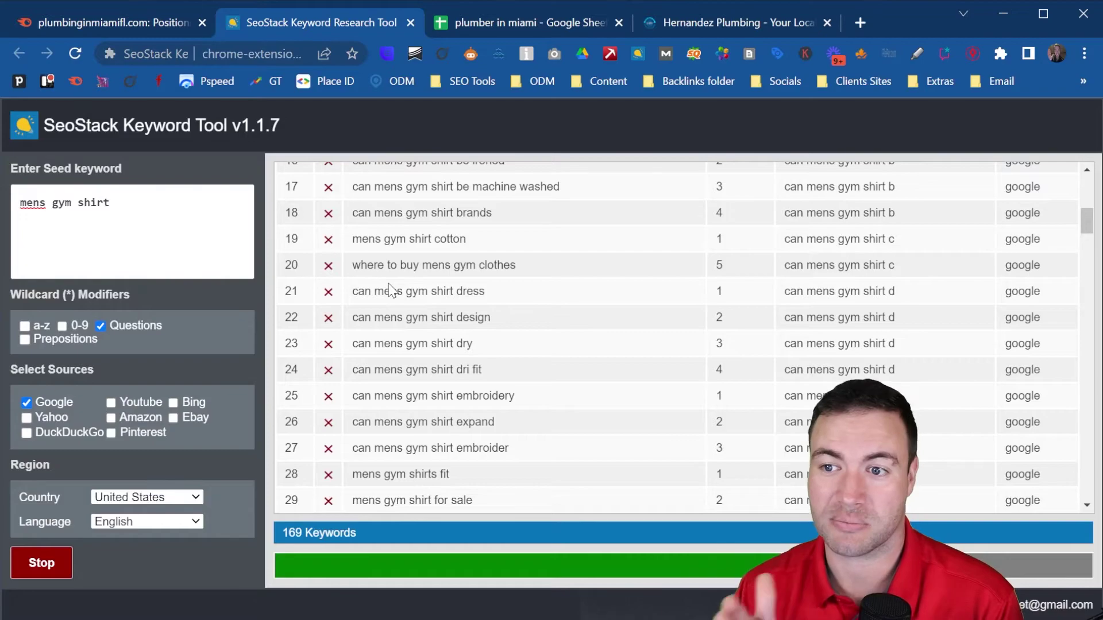
scroll(388, 323, "down", 3)
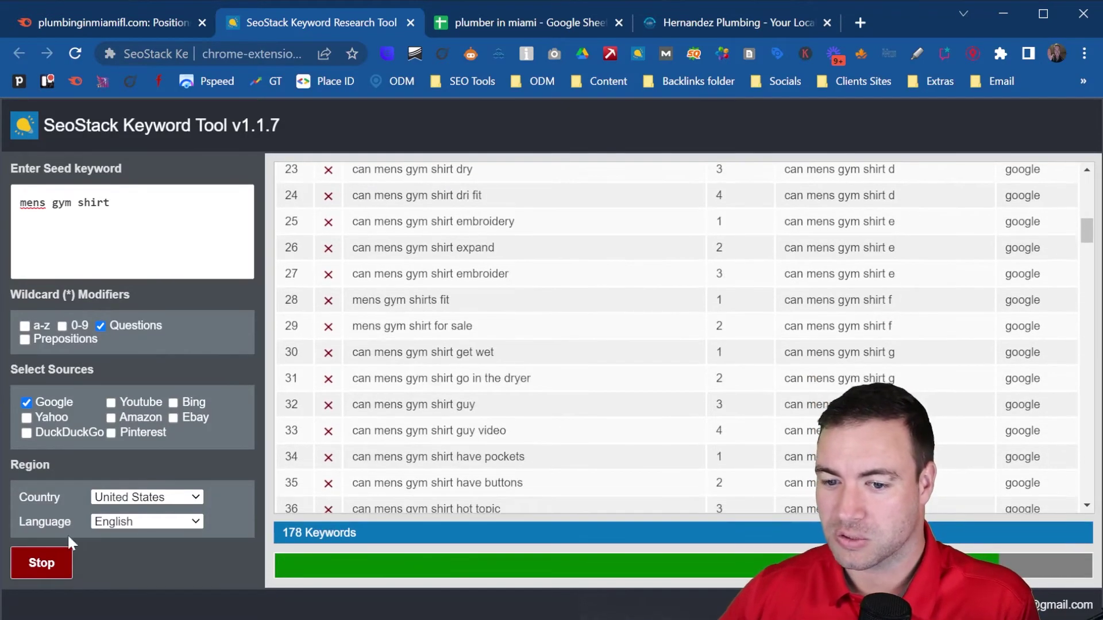
left_click(28, 564)
Step: Examine the rest of the keyword suggestions, including the "can mens gym shirt" and "how mens gym shirt" questions
scroll(506, 275, "down", 5)
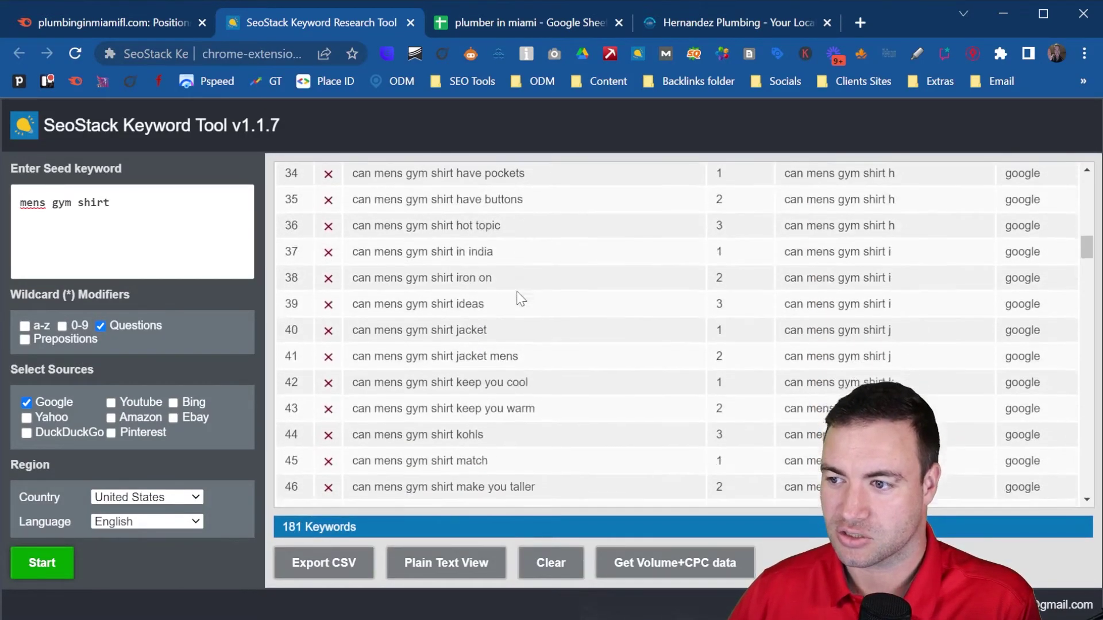
scroll(520, 298, "down", 1)
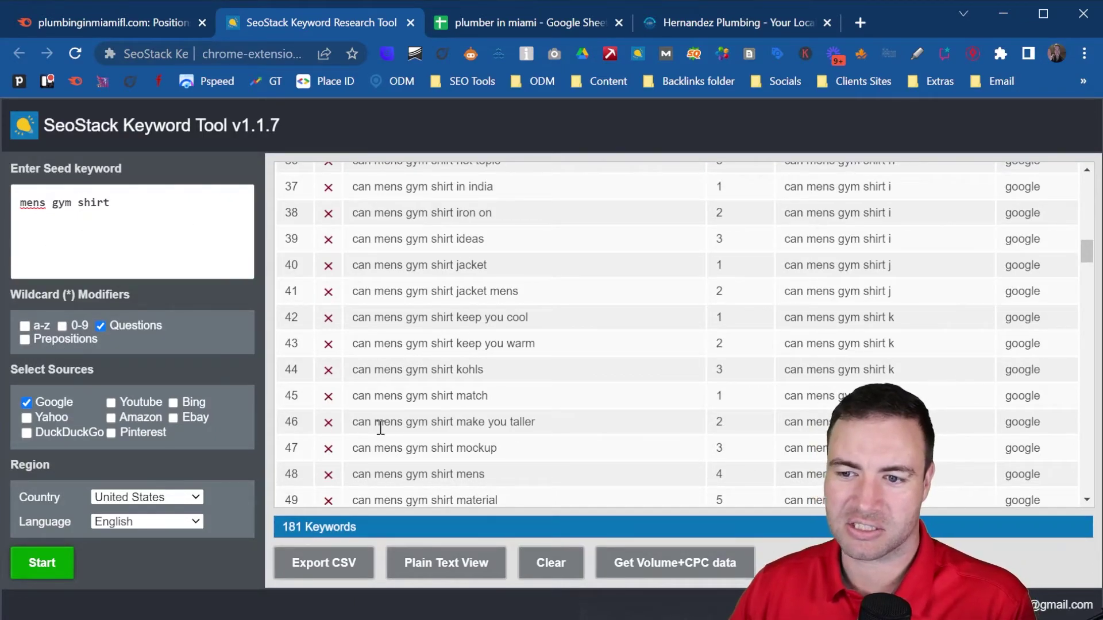
double_click(361, 422)
scroll(429, 313, "down", 4)
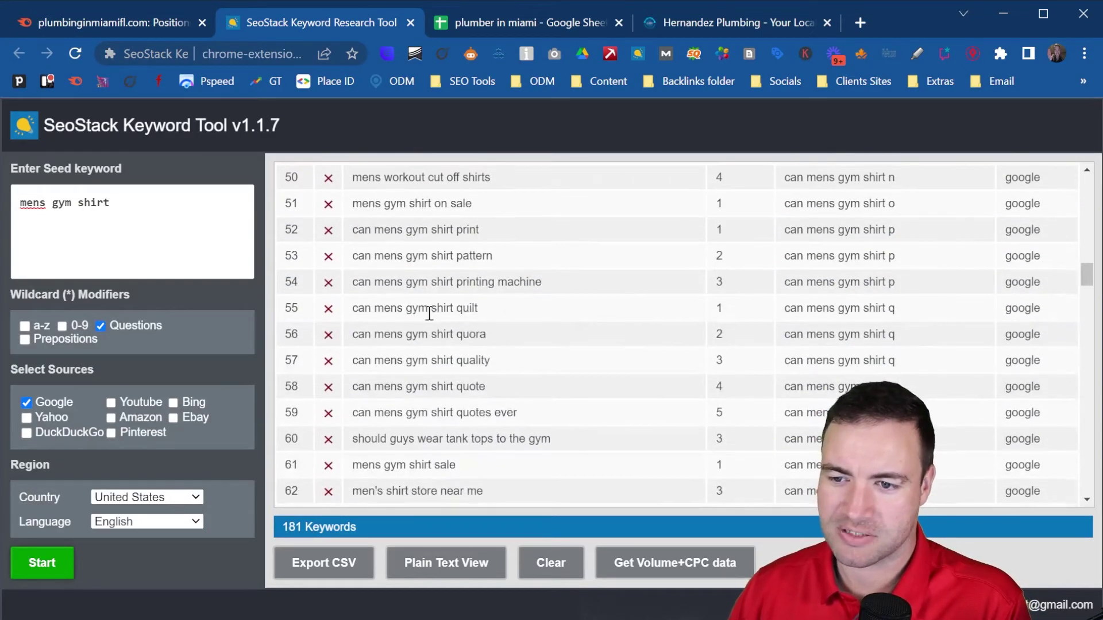
scroll(430, 313, "down", 20)
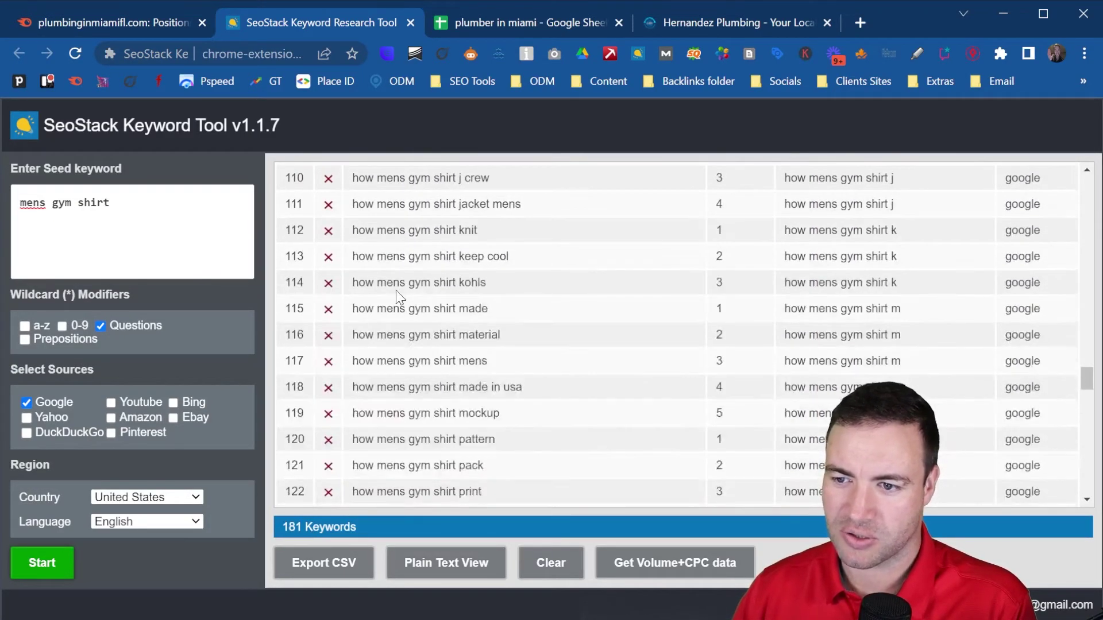
left_click_drag(354, 309, 499, 308)
left_click(499, 308)
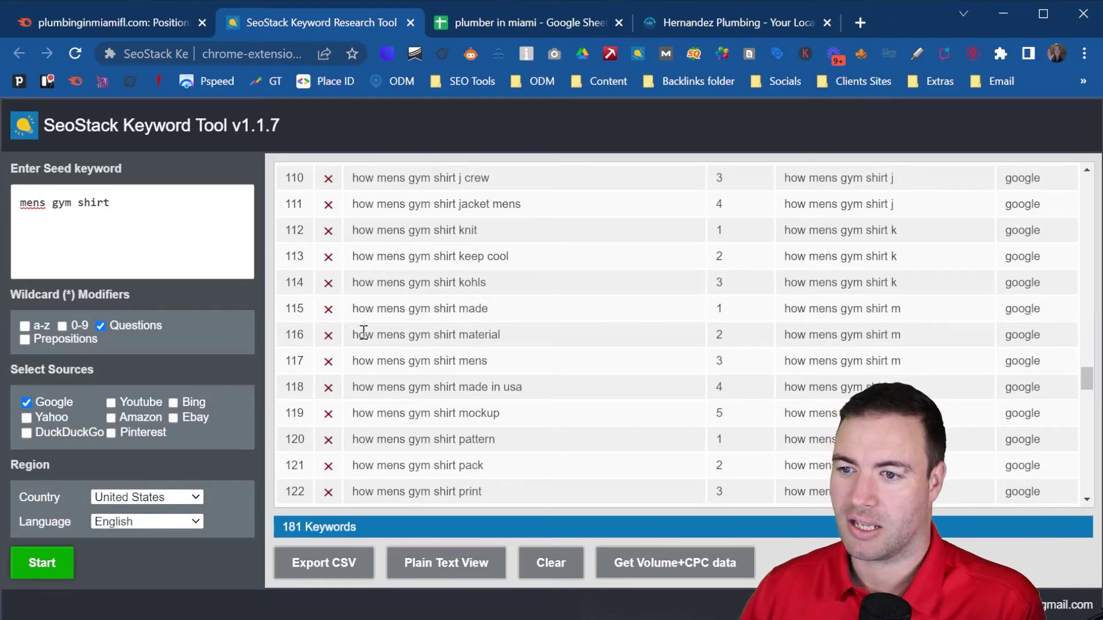
scroll(464, 330, "down", 3)
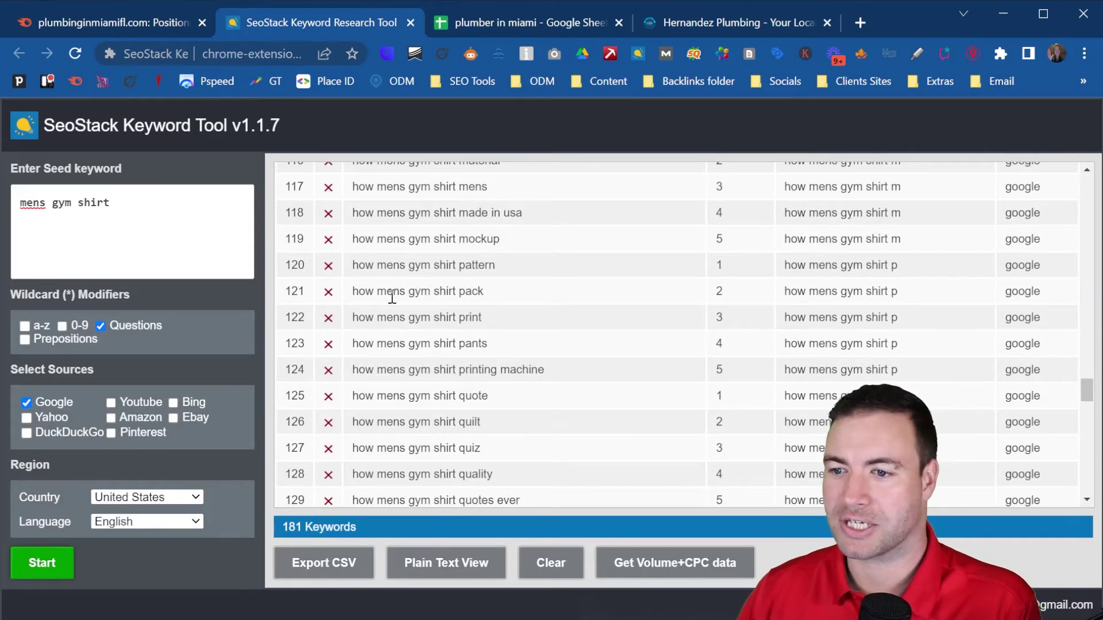
scroll(440, 336, "down", 4)
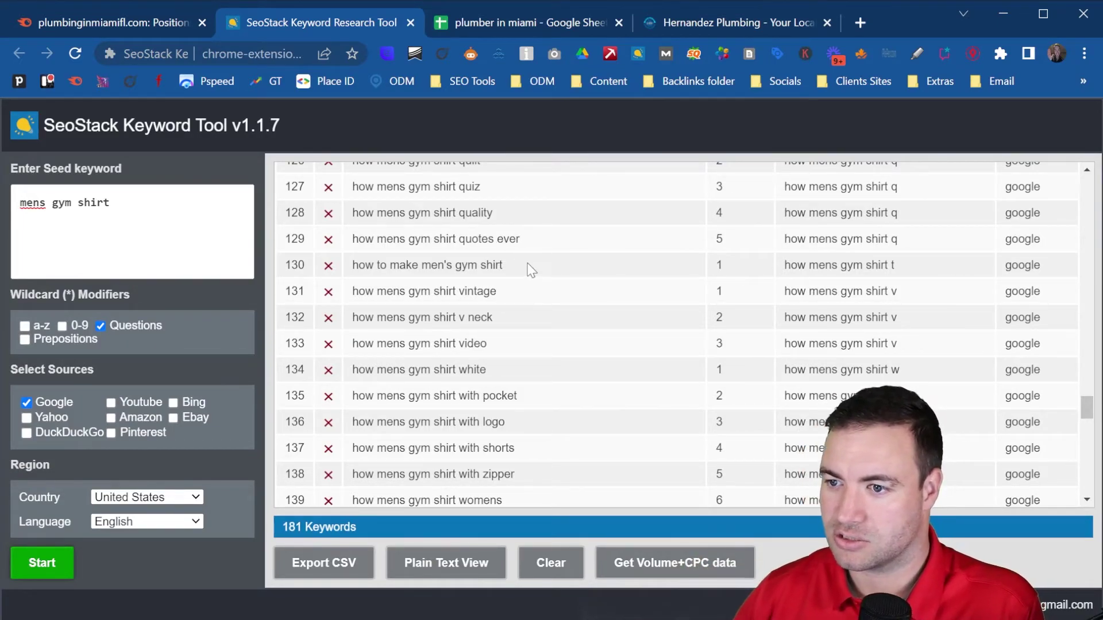
Step: Copy the suggestion "how to make men's gym shirt", search Google for it in the Hernandez Plumbing tab and look over the video results
triple_click(381, 266)
key("ctrl+c")
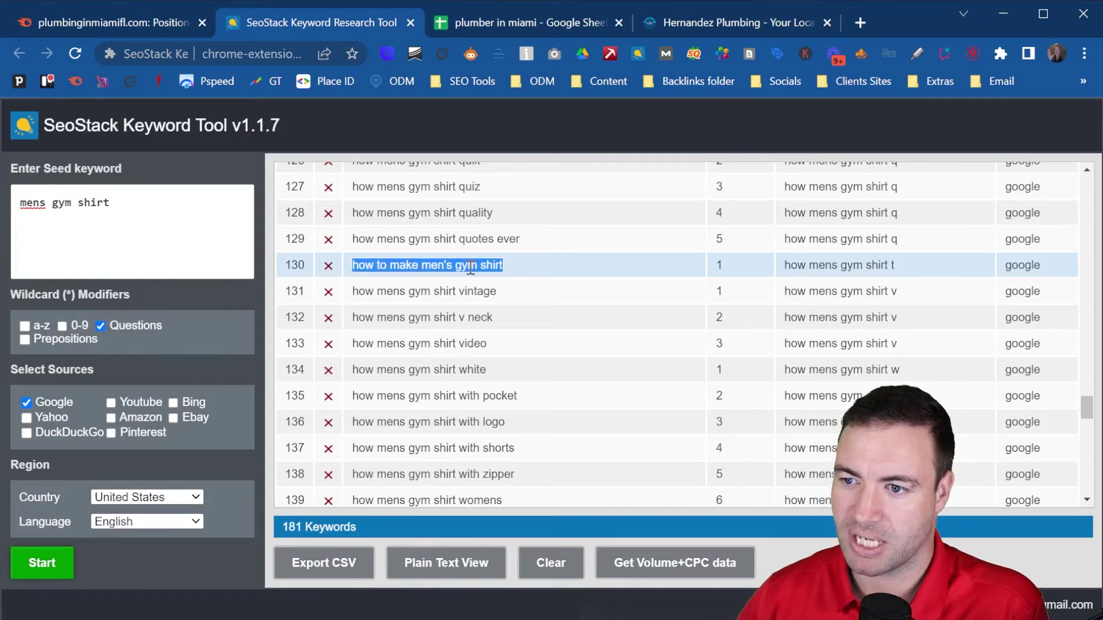
left_click(688, 23)
key("ctrl+v")
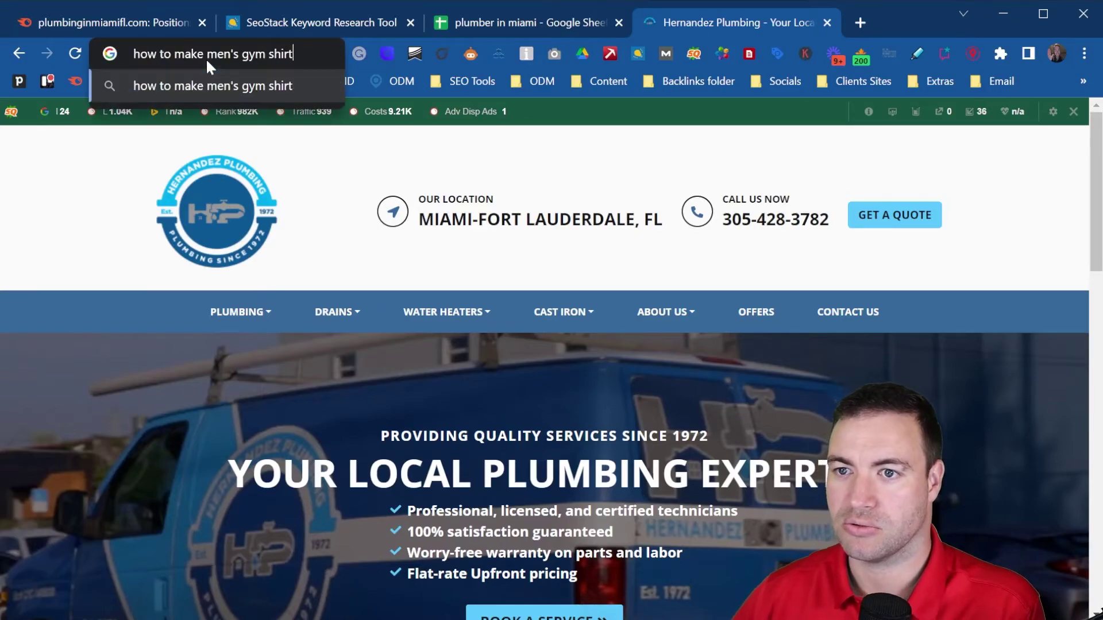
key("Return")
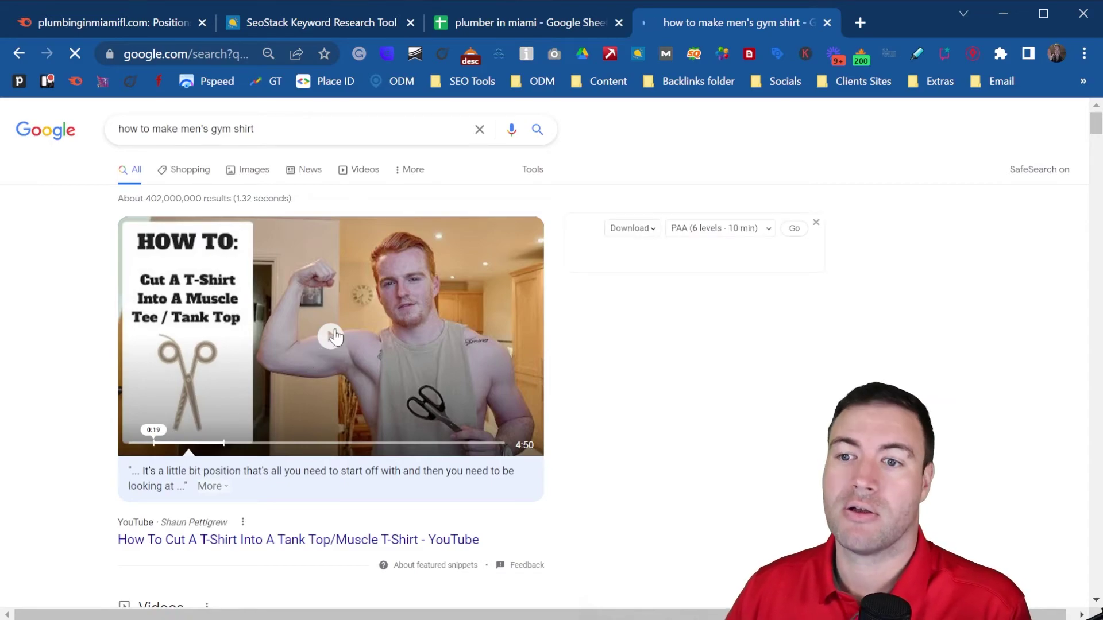
scroll(284, 321, "down", 4)
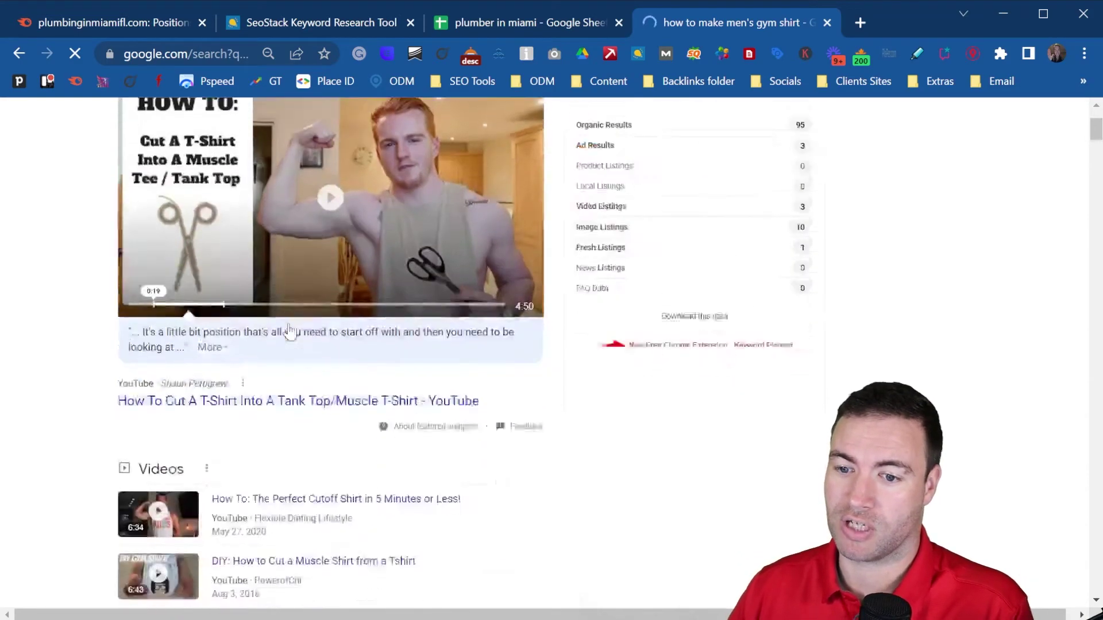
scroll(331, 257, "down", 5)
scroll(111, 251, "up", 5)
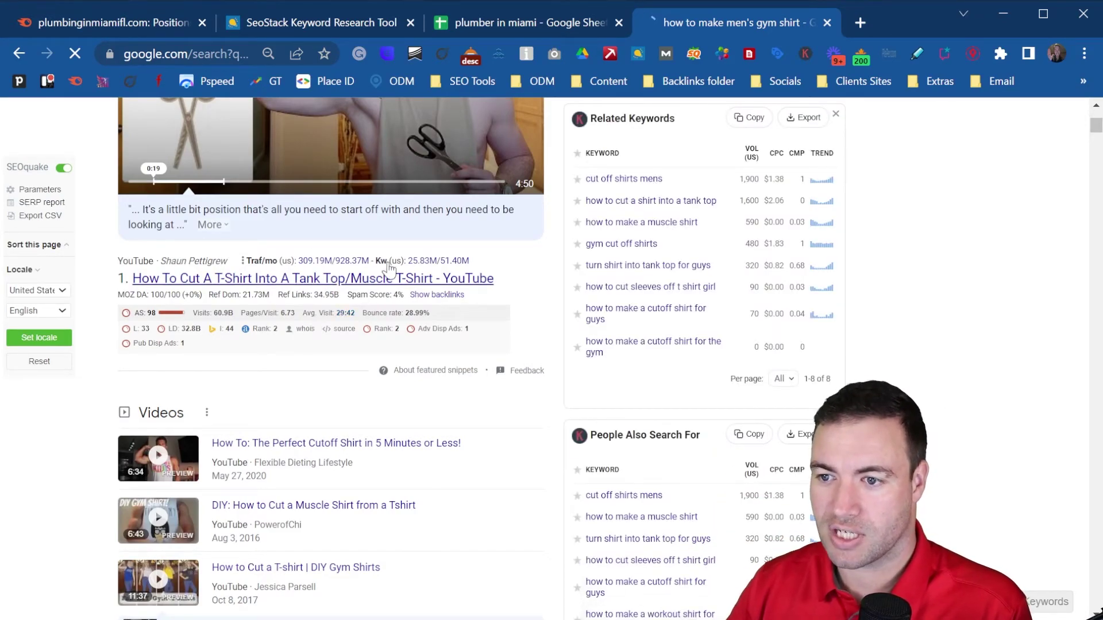
scroll(341, 267, "down", 1)
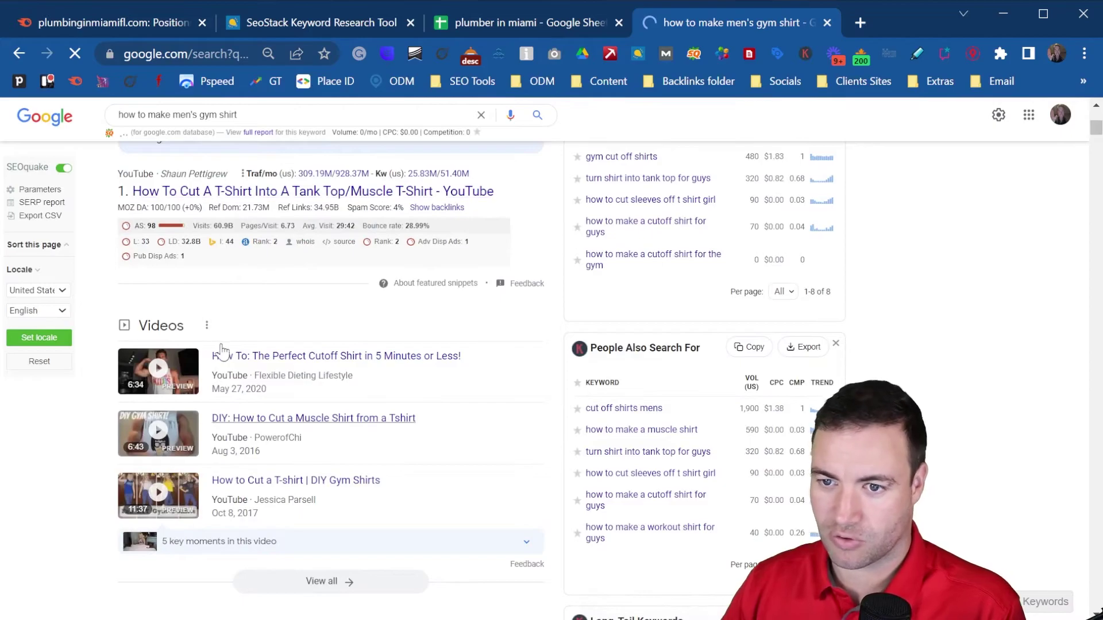
Step: Examine the People also ask questions, the Long-Tail Keywords list and the upper organic results for "how to make men's gym shirt"
scroll(241, 327, "down", 8)
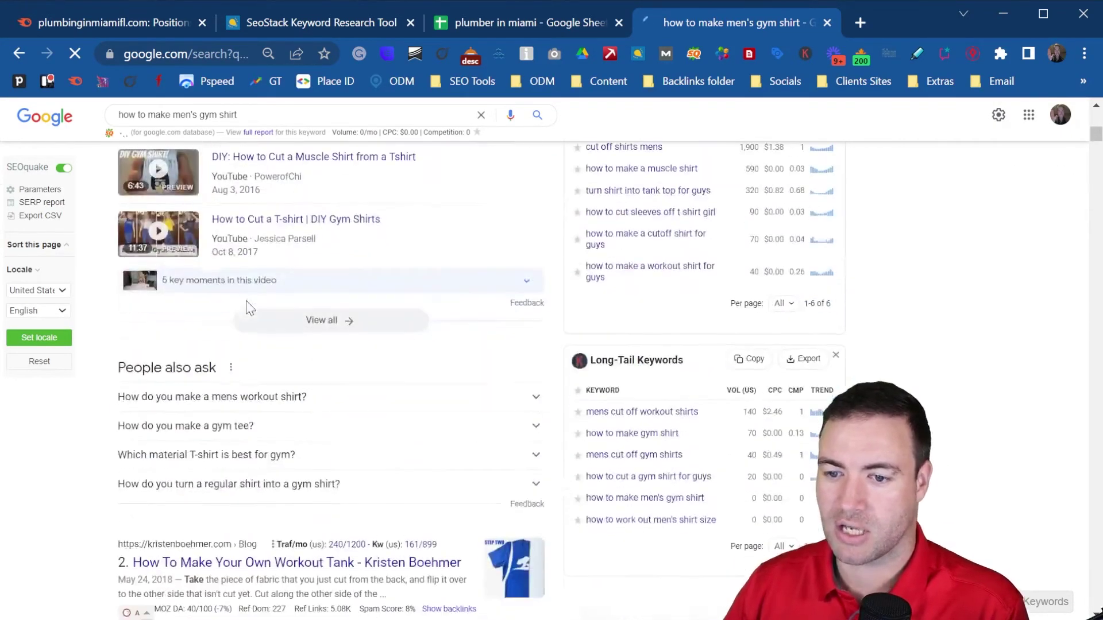
scroll(241, 307, "down", 3)
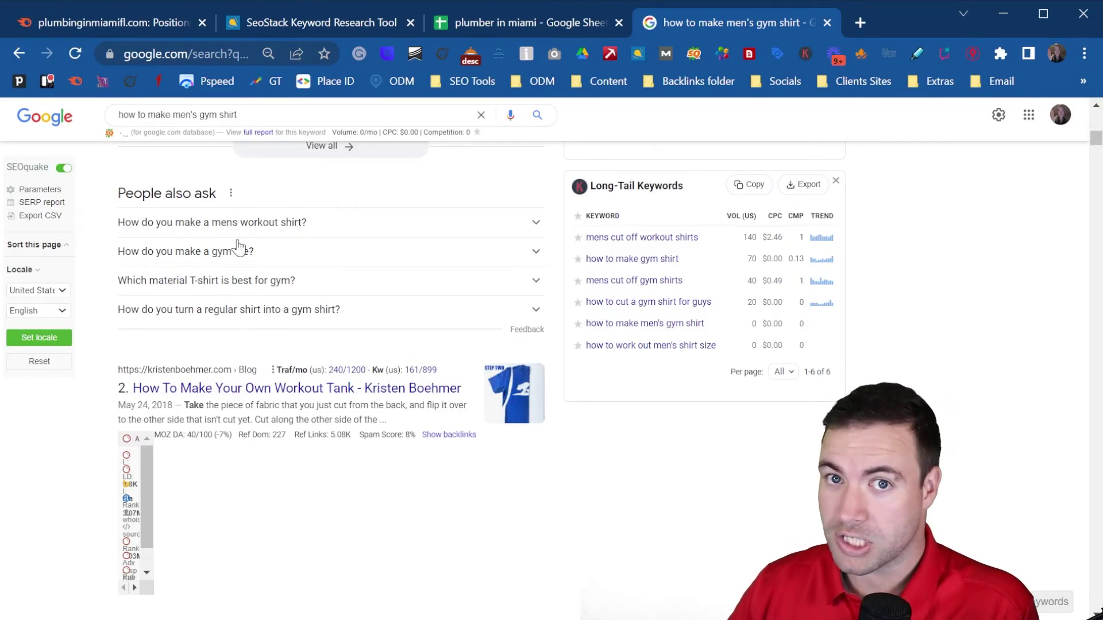
scroll(251, 302, "down", 2)
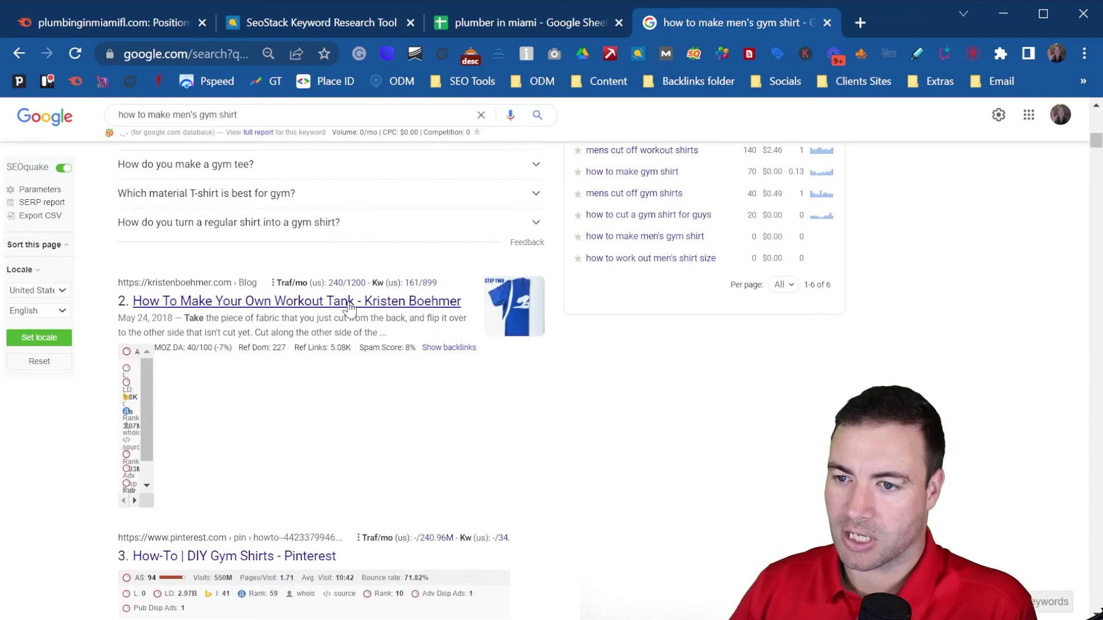
scroll(385, 309, "down", 5)
scroll(351, 299, "down", 10)
scroll(287, 311, "up", 3)
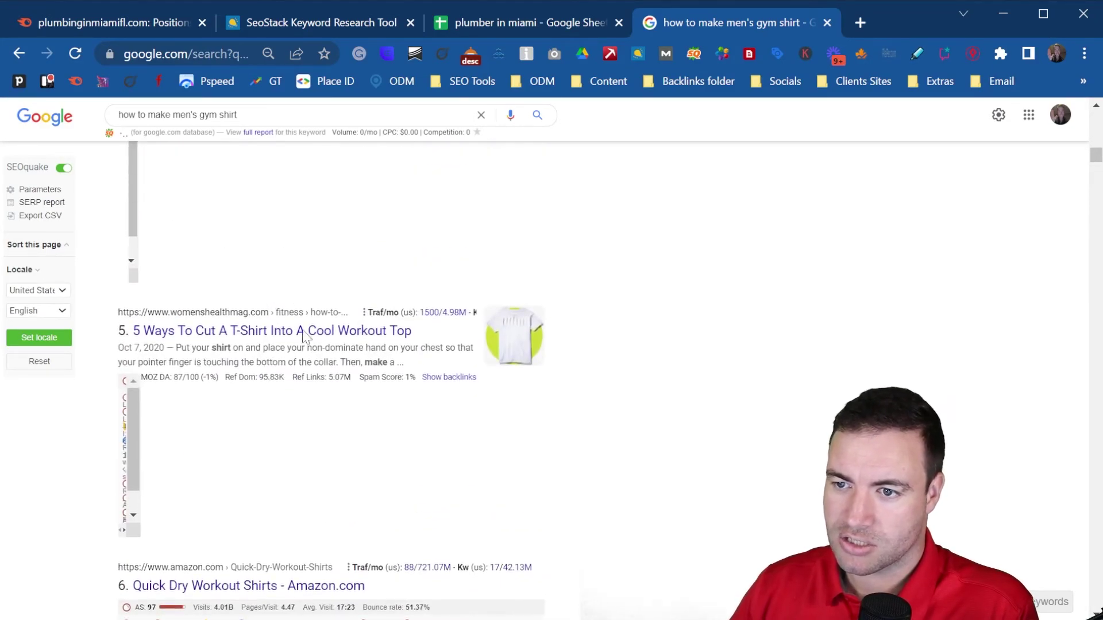
Step: Review the lower-ranked results for the gym shirt query, from the Amazon and GQ pages to ASOS, and return towards the first results
scroll(229, 359, "down", 5)
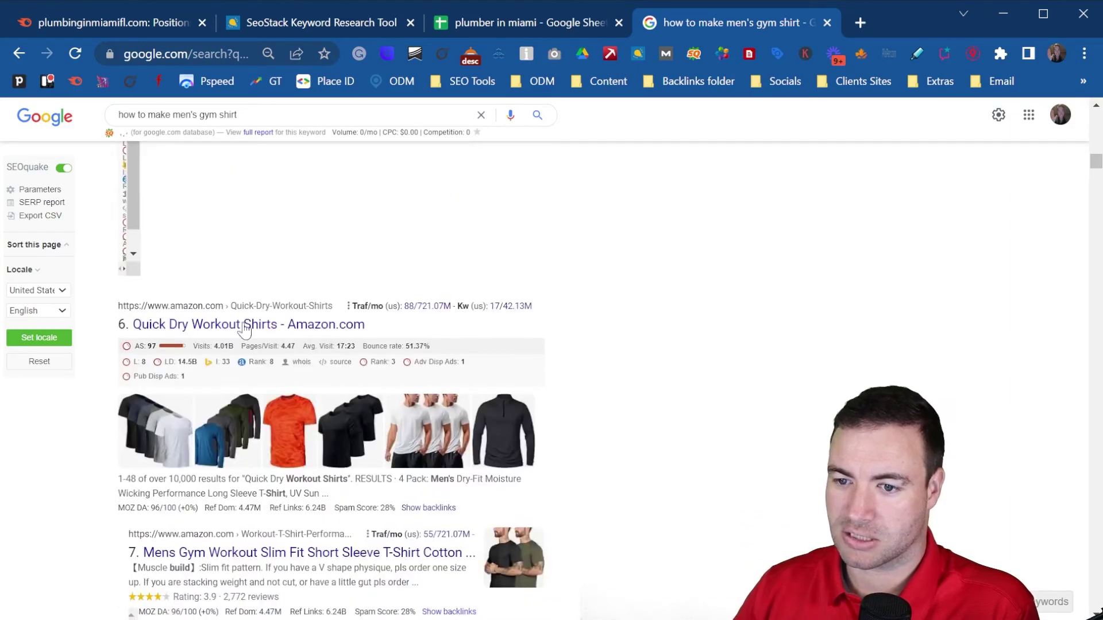
scroll(293, 316, "down", 6)
scroll(295, 295, "down", 3)
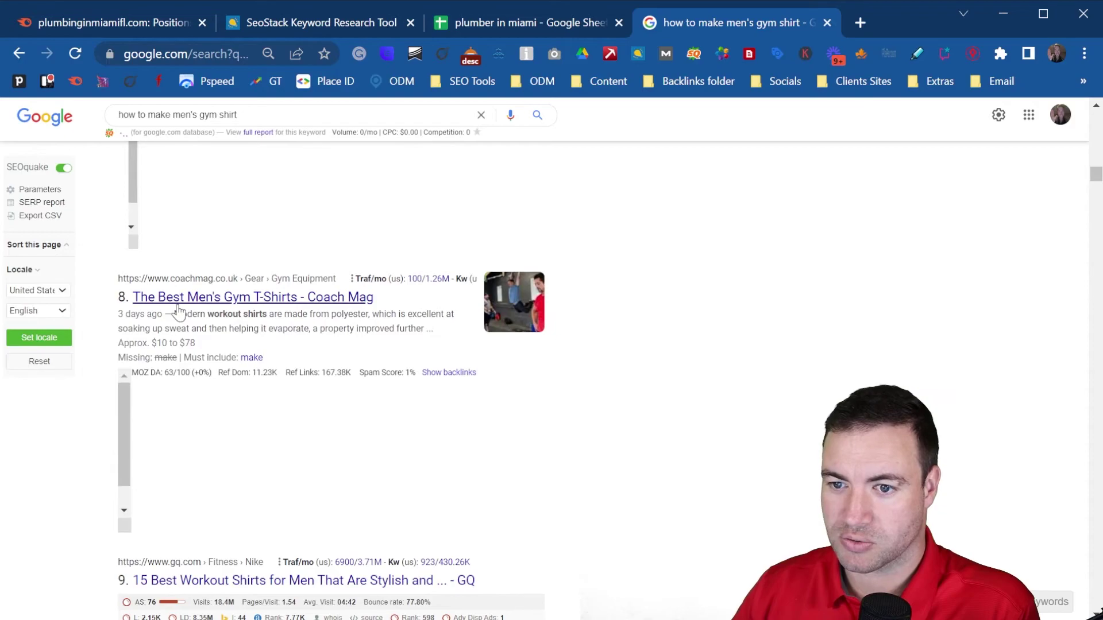
scroll(178, 312, "down", 6)
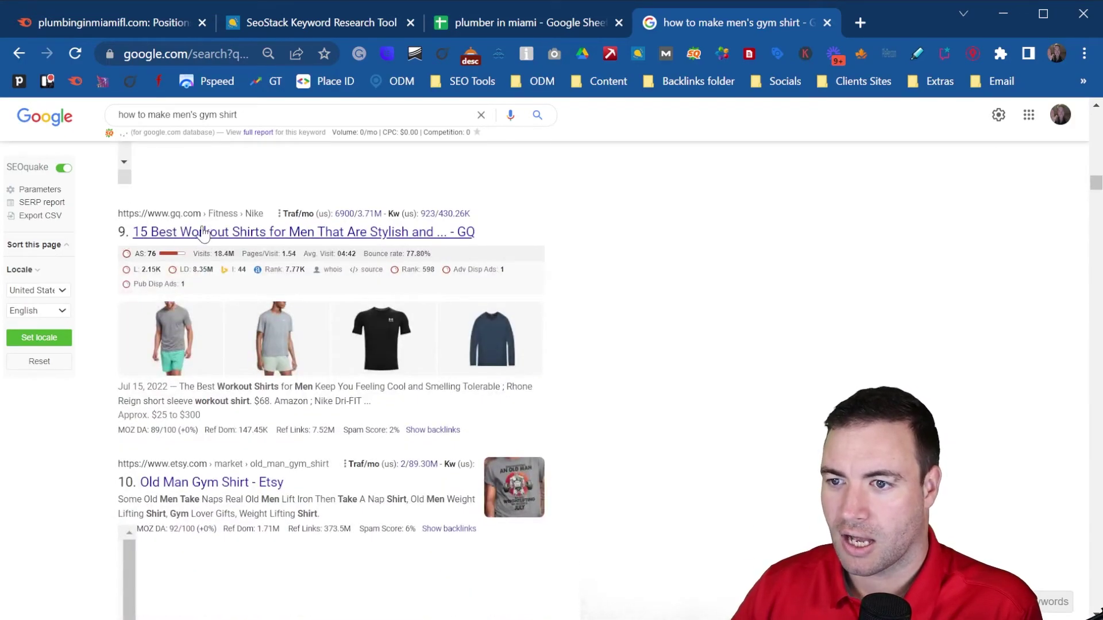
scroll(180, 235, "down", 3)
scroll(247, 310, "down", 5)
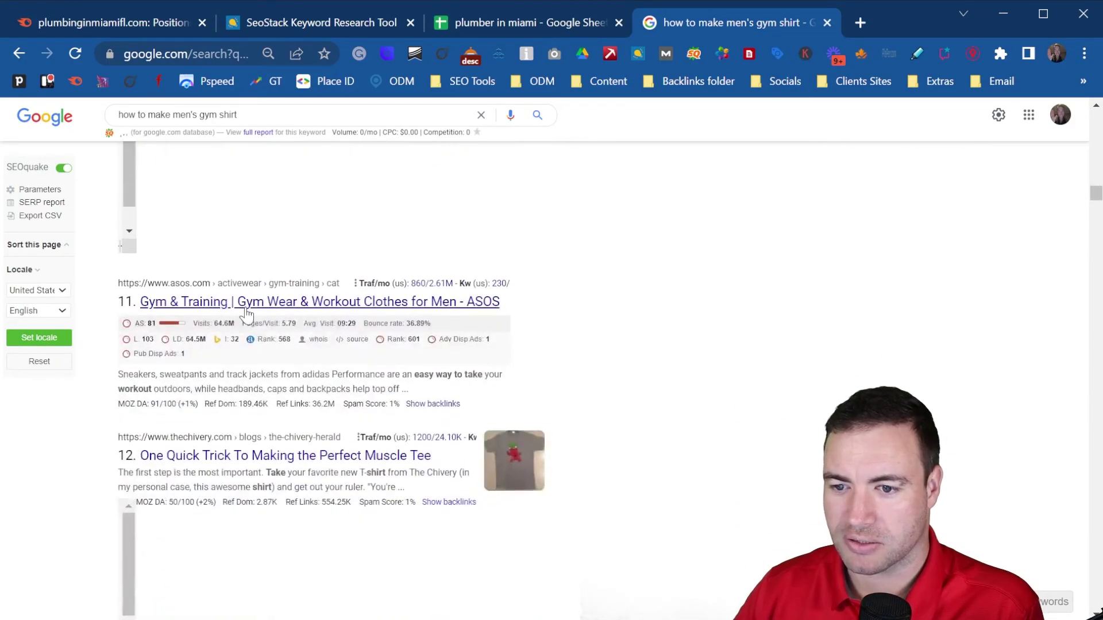
scroll(247, 311, "down", 5)
scroll(241, 310, "up", 12)
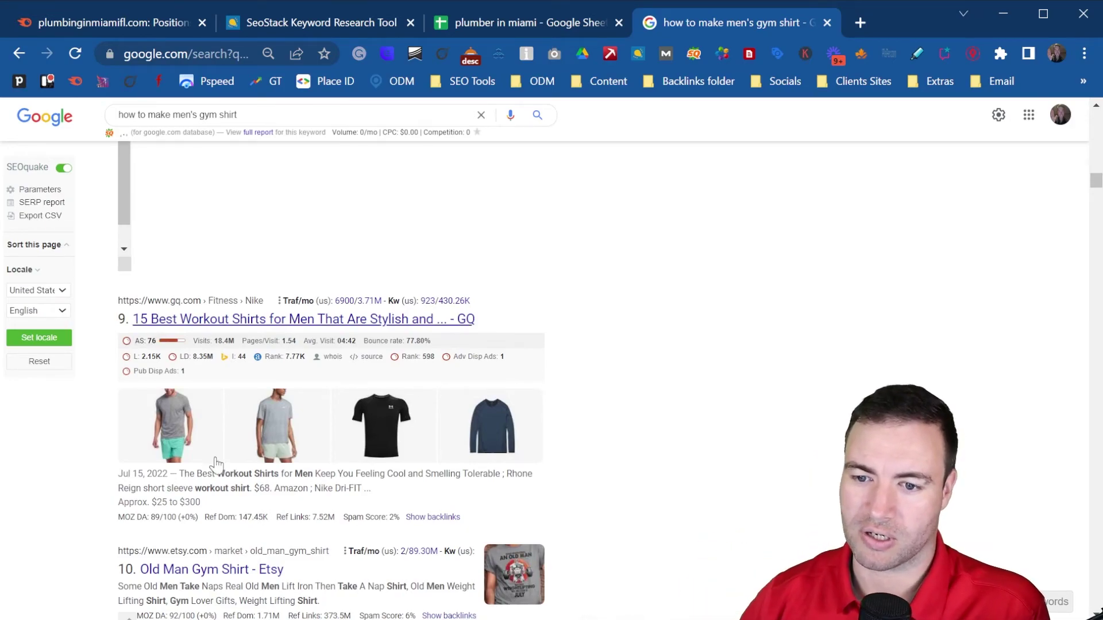
scroll(305, 451, "up", 15)
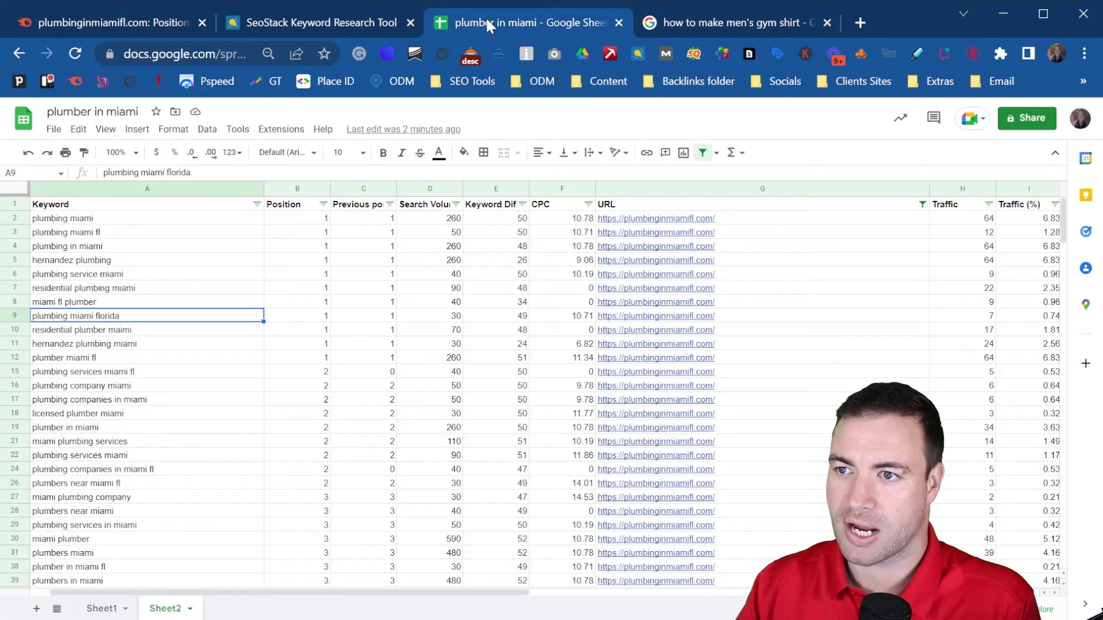
Step: Switch to the "plumber in miami" Google Sheet and select the keyword "plumbing contractors miami" in Sheet2
left_click(484, 17)
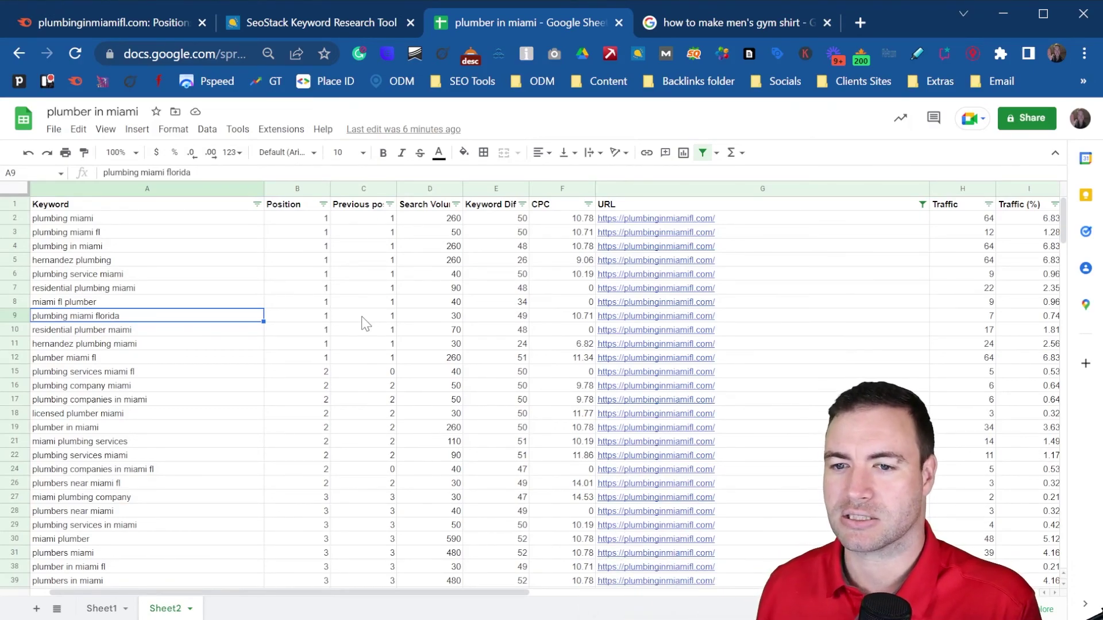
scroll(209, 406, "down", 4)
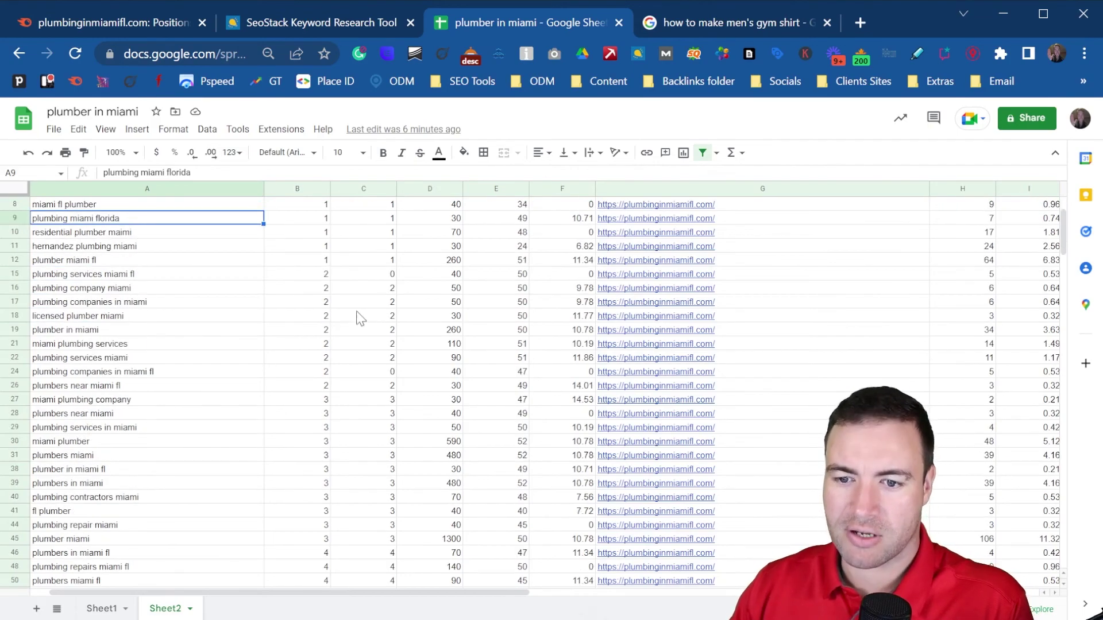
left_click(170, 456)
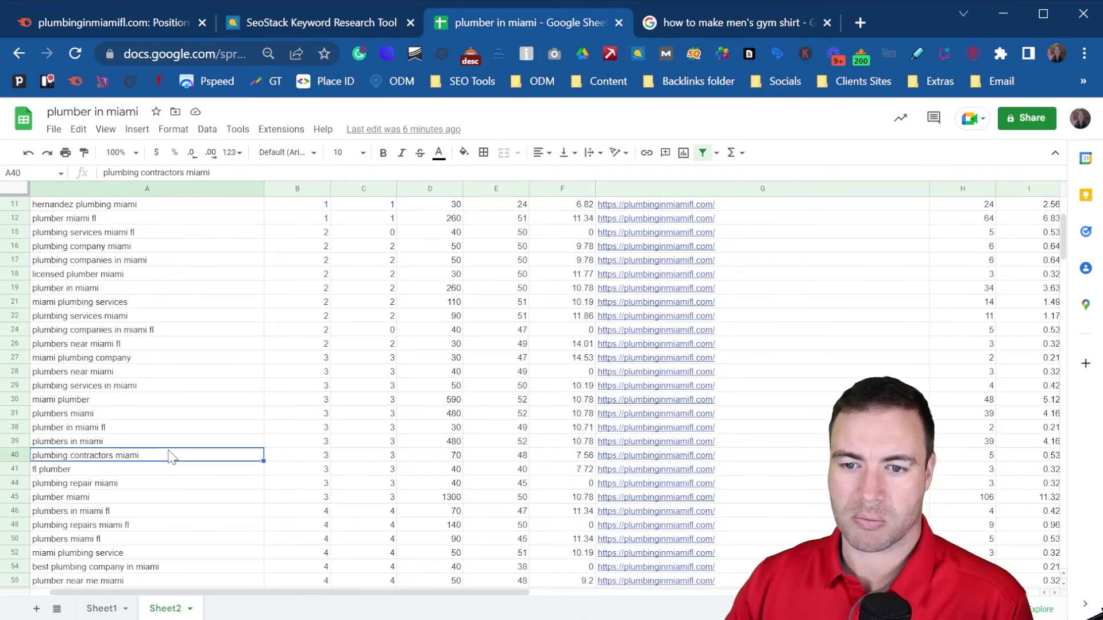